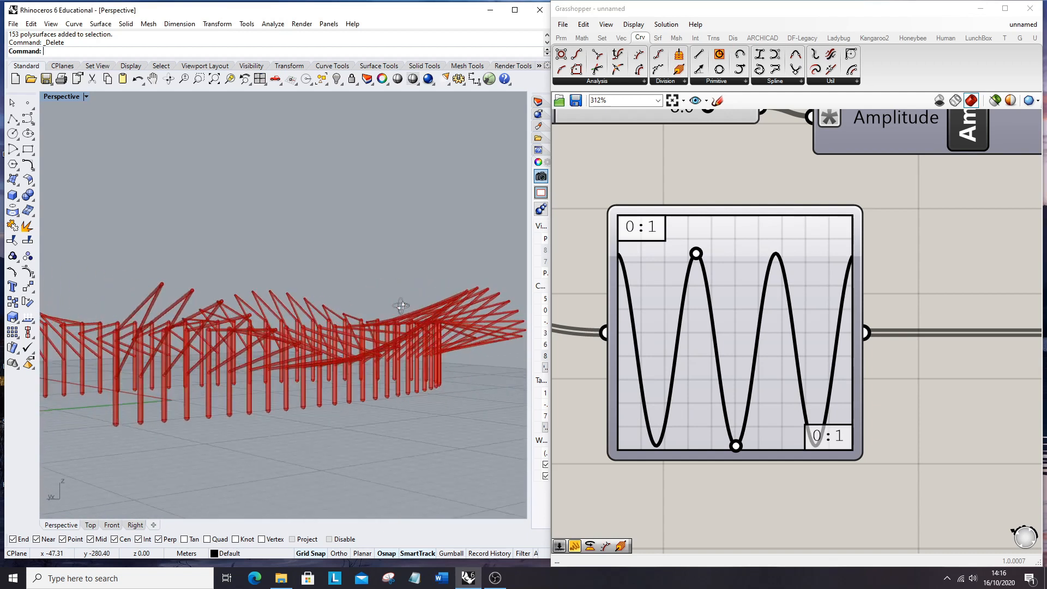
# - Vary the Graph Mapper's sine curve and the two Evaluate Length sliders in the finished column structure
pyautogui.moveTo(696, 254); pyautogui.dragTo(690, 220)
pyautogui.moveTo(235, 332); pyautogui.dragTo(136, 334, button='right')
pyautogui.scroll(-5, 309, 351)
pyautogui.moveTo(254, 357); pyautogui.dragTo(326, 361, button='right')
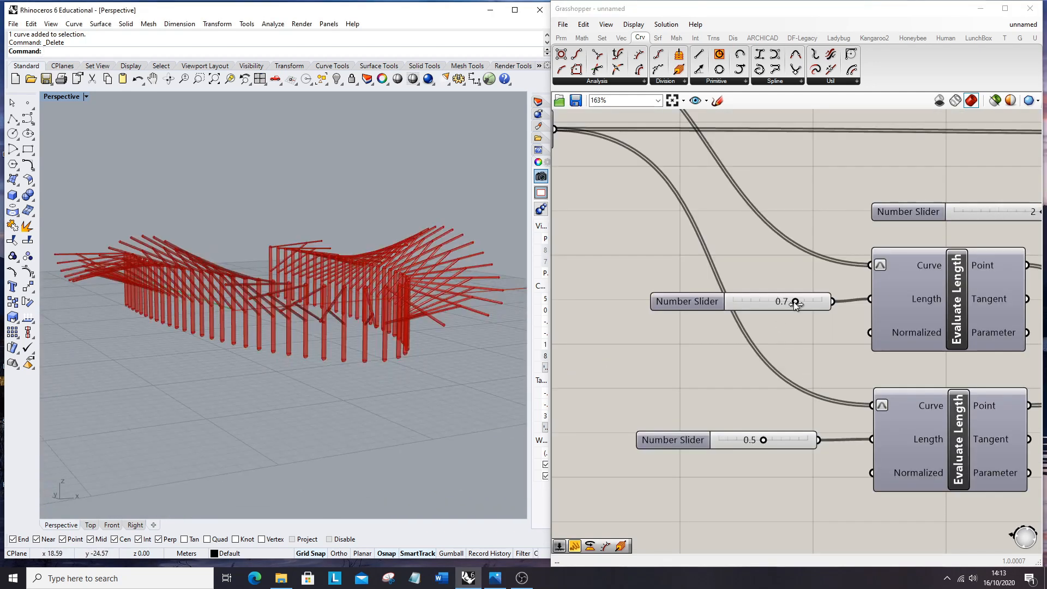
pyautogui.moveTo(794, 306)
pyautogui.mouseDown()
pyautogui.moveTo(717, 310)
pyautogui.moveTo(795, 314)
pyautogui.mouseUp()
pyautogui.moveTo(763, 441)
pyautogui.mouseDown()
pyautogui.moveTo(730, 444)
pyautogui.moveTo(806, 444)
pyautogui.moveTo(756, 444)
pyautogui.moveTo(768, 450)
pyautogui.mouseUp()
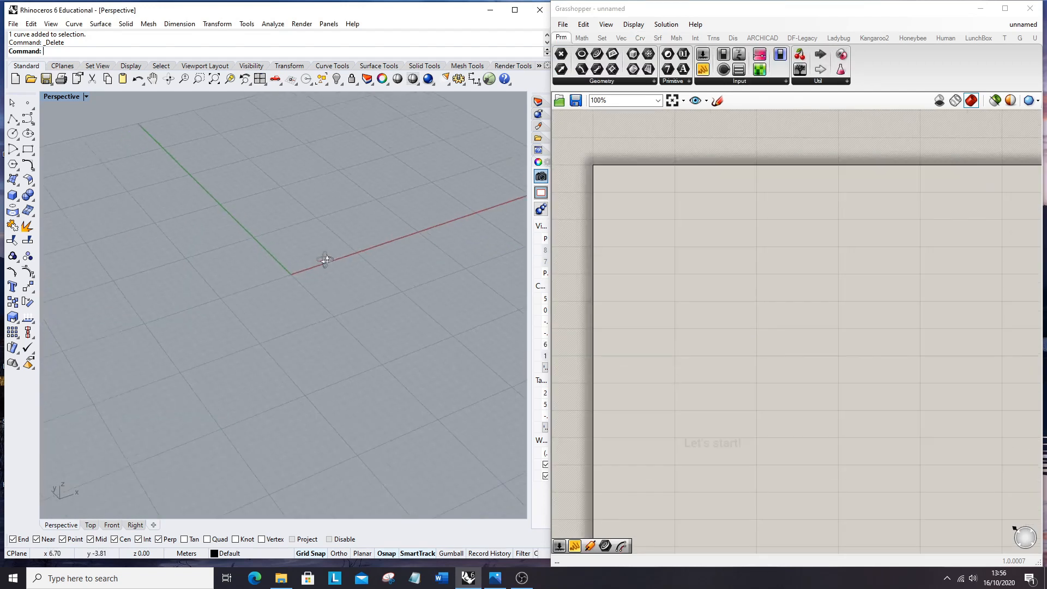
# - Draw an ellipse centred on the origin, with its short axis along X and its long axis along Y
pyautogui.moveTo(326, 259); pyautogui.dragTo(268, 264, button='right')
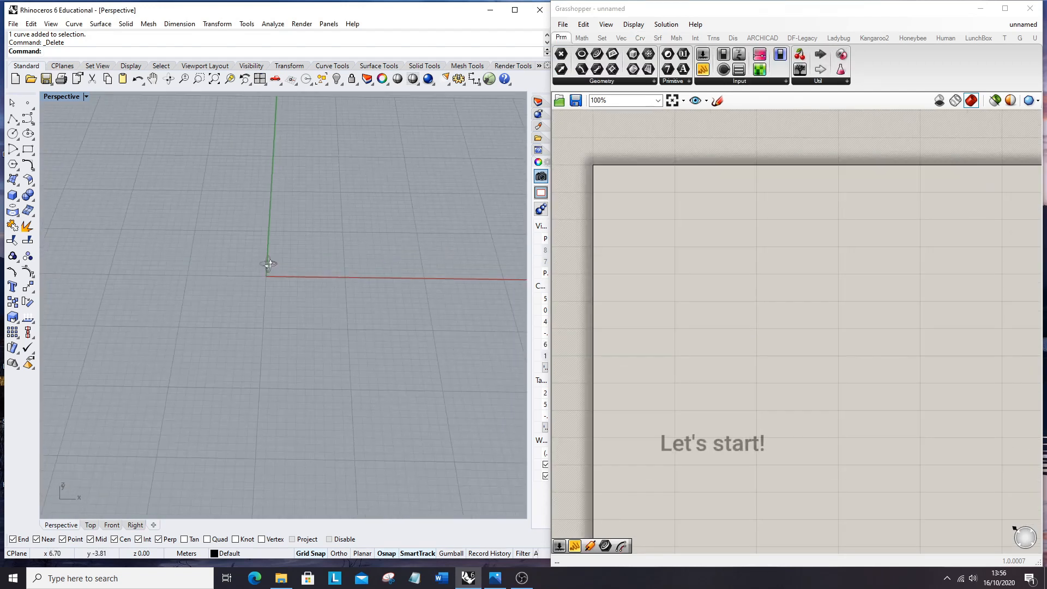
pyautogui.click(34, 138)
pyautogui.click(48, 140)
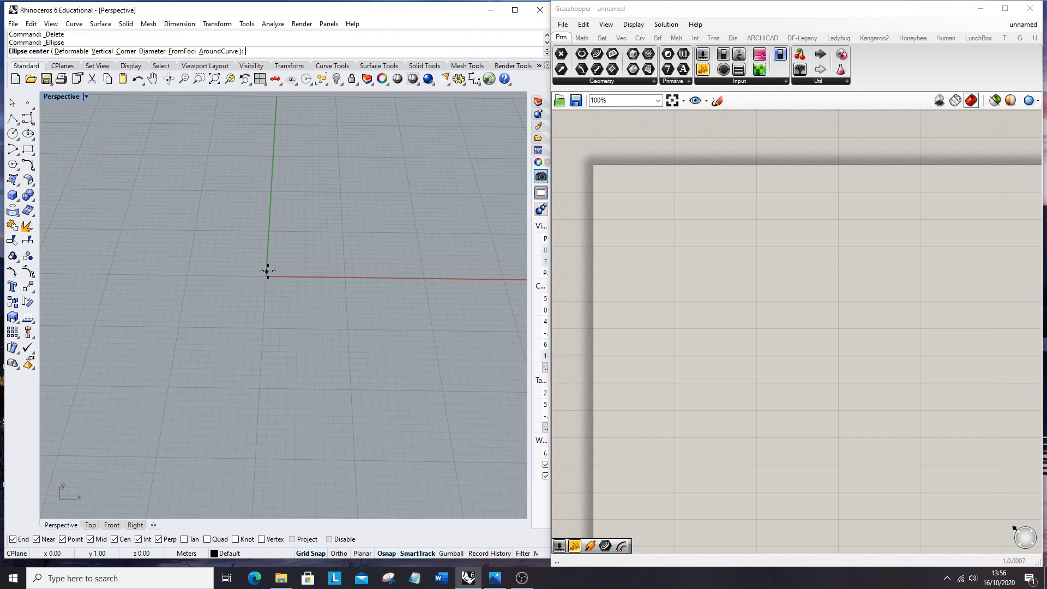
pyautogui.click(265, 276)
pyautogui.click(345, 277)
pyautogui.moveTo(269, 304); pyautogui.dragTo(287, 358, button='right')
pyautogui.scroll(4, 287, 345)
pyautogui.scroll(-1, 286, 347)
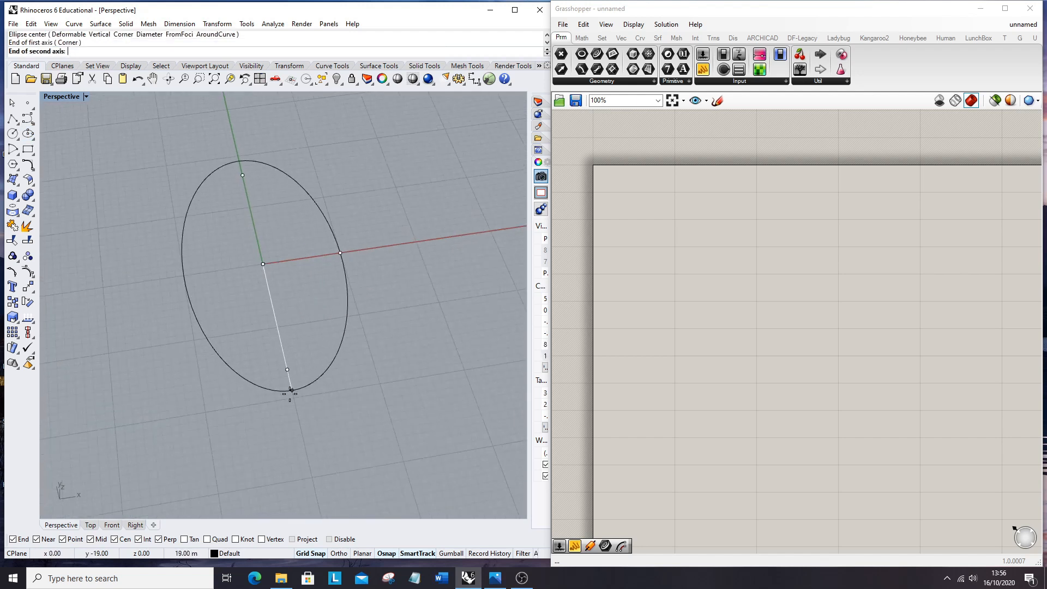
pyautogui.click(313, 478)
pyautogui.scroll(-1, 96, 130)
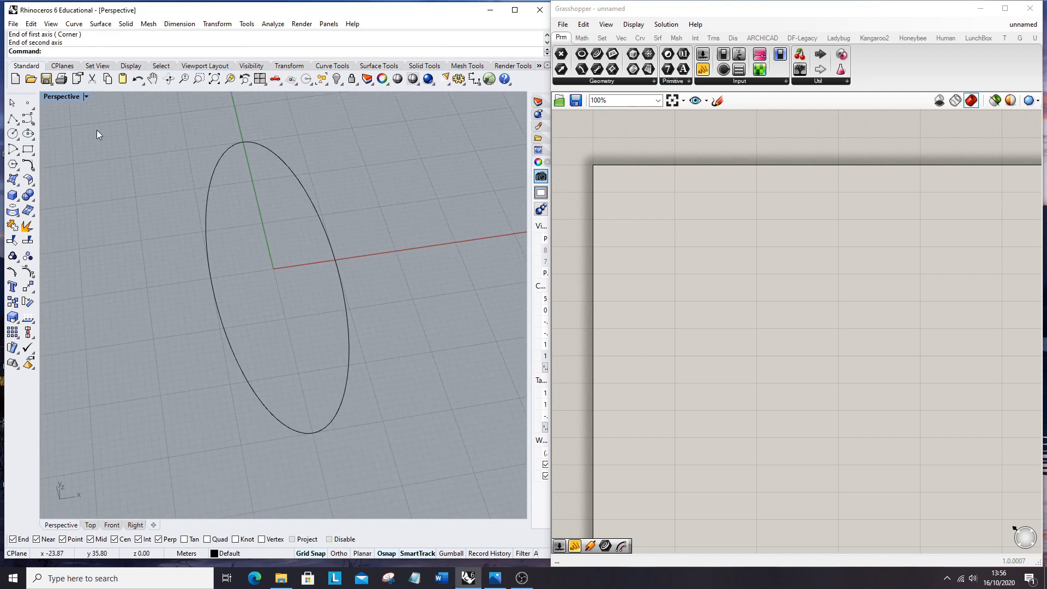
# - Draw a straight line across the ellipse, parallel to the X axis and on the positive Y side of the origin
pyautogui.click(28, 122)
pyautogui.click(172, 237)
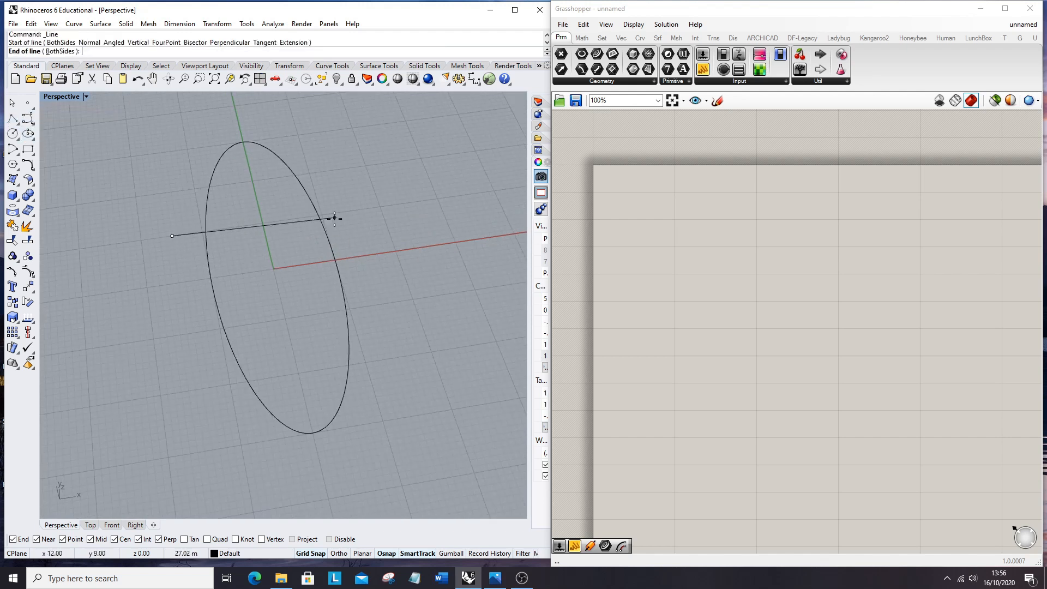
pyautogui.click(345, 211)
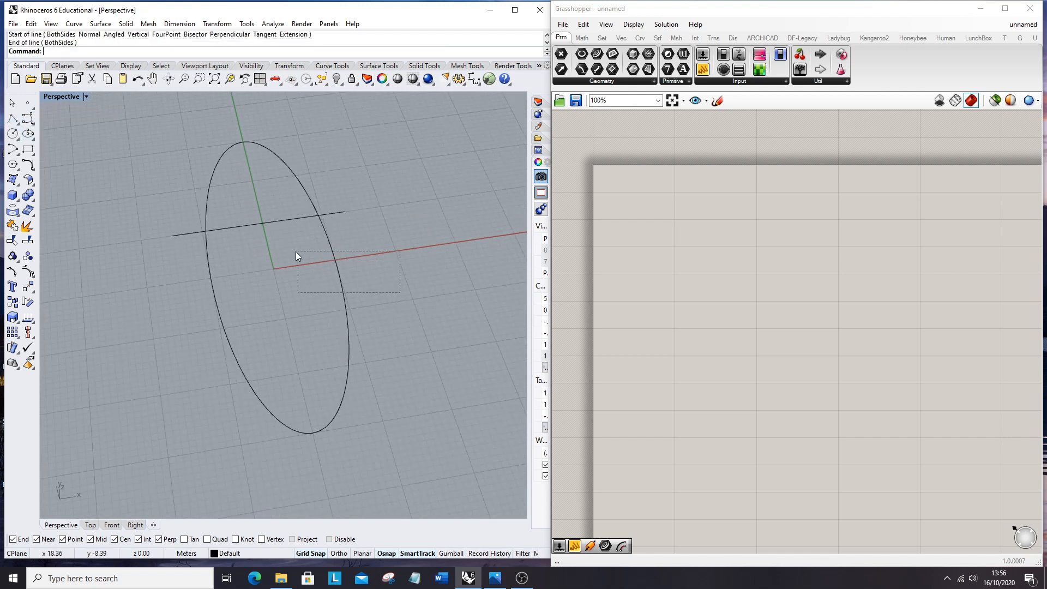
# - Trim away the ellipse's arc beyond the crossing line, then delete the line
pyautogui.moveTo(236, 221); pyautogui.dragTo(184, 199)
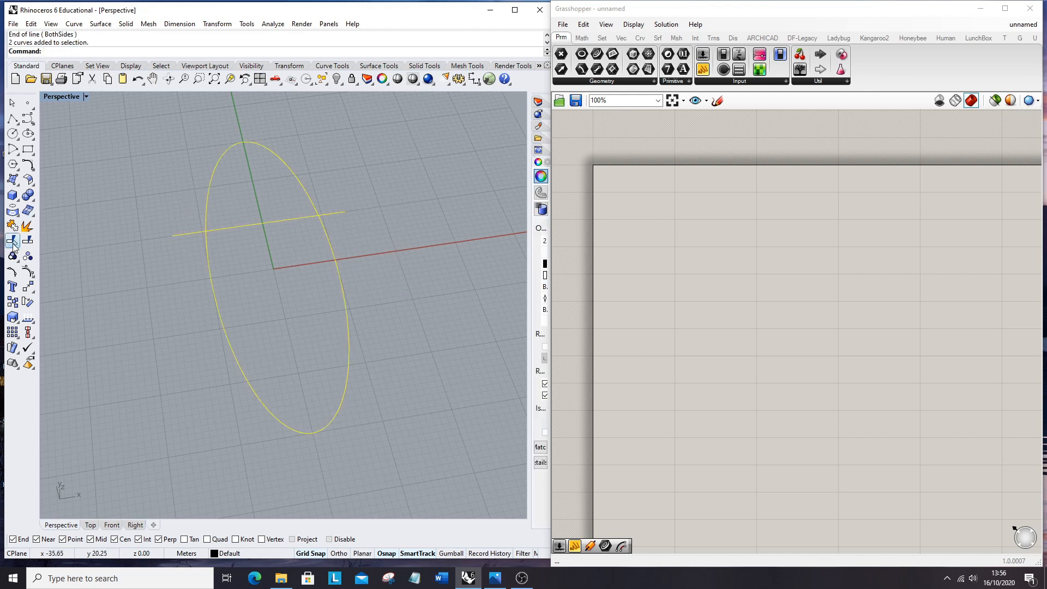
pyautogui.click(12, 241)
pyautogui.click(211, 175)
pyautogui.press('Return')
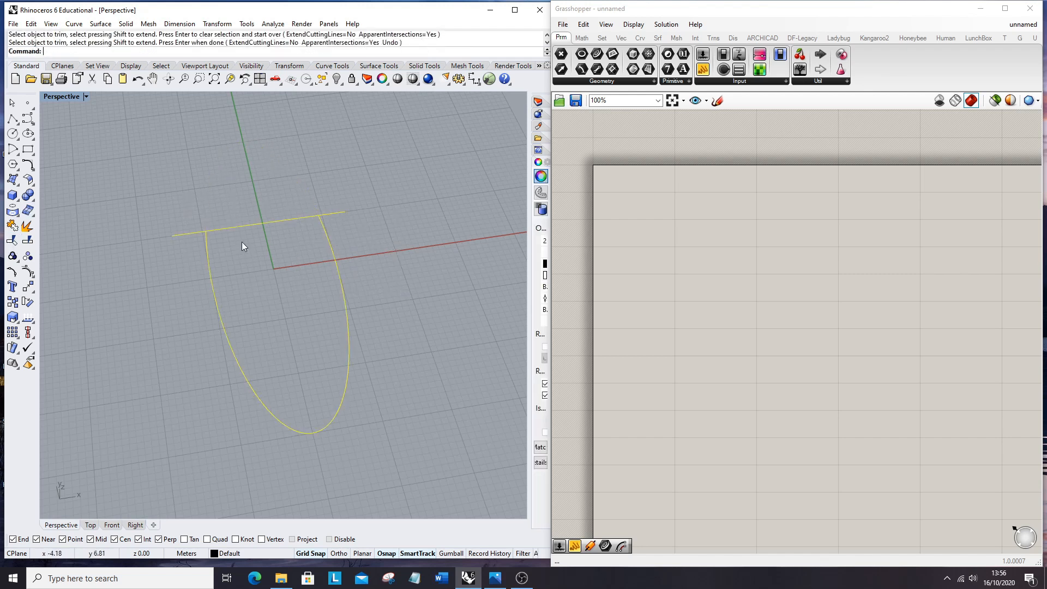
pyautogui.click(232, 228)
pyautogui.press('Delete')
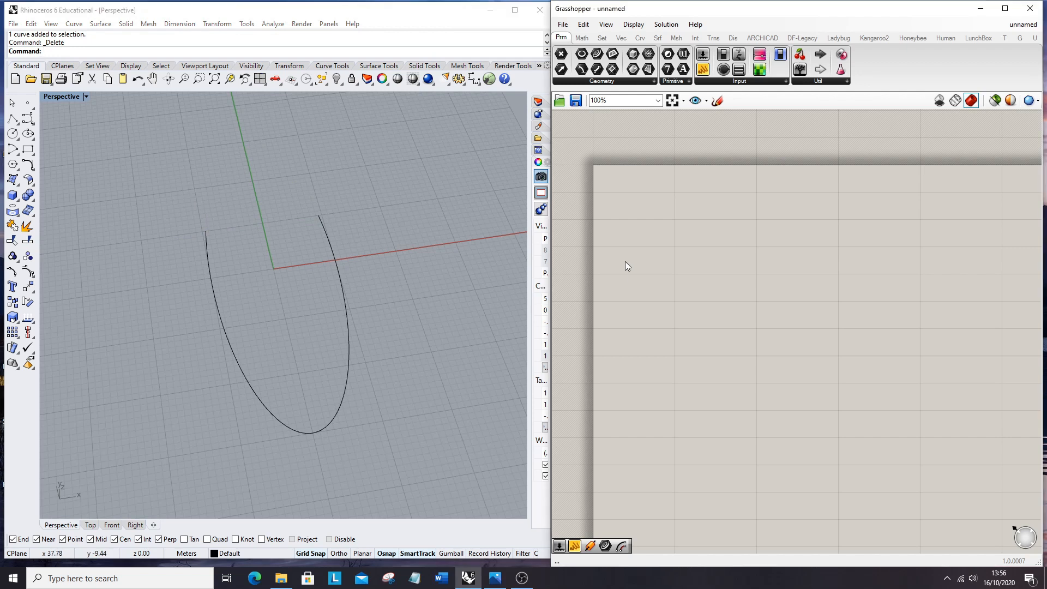
# - Add a Curve parameter to the Grasshopper canvas and reference the trimmed ellipse in it
pyautogui.doubleClick(625, 261)
pyautogui.write('curve')
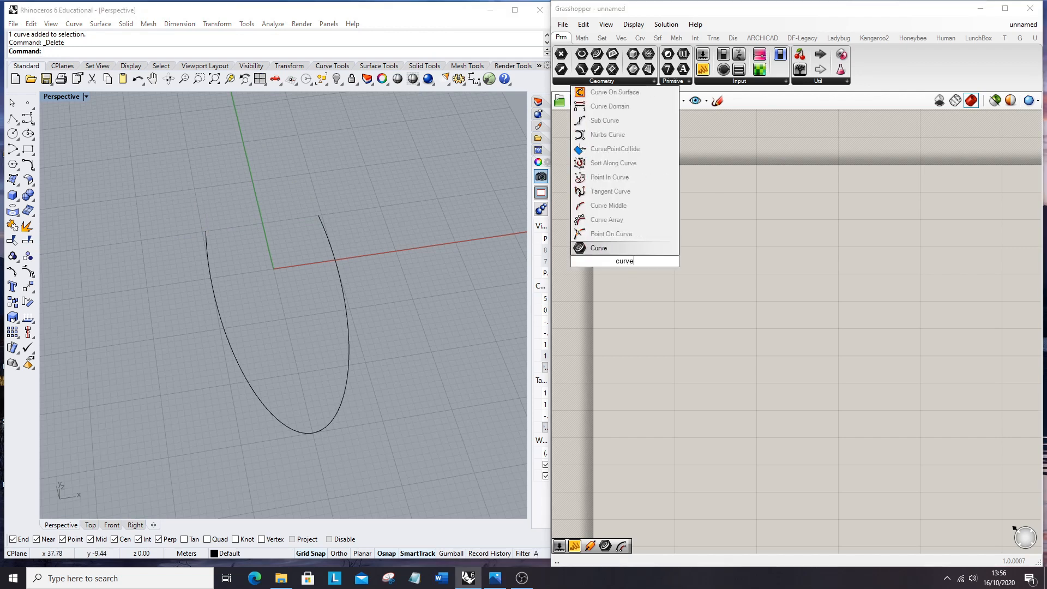
pyautogui.press('Return')
pyautogui.rightClick(625, 261)
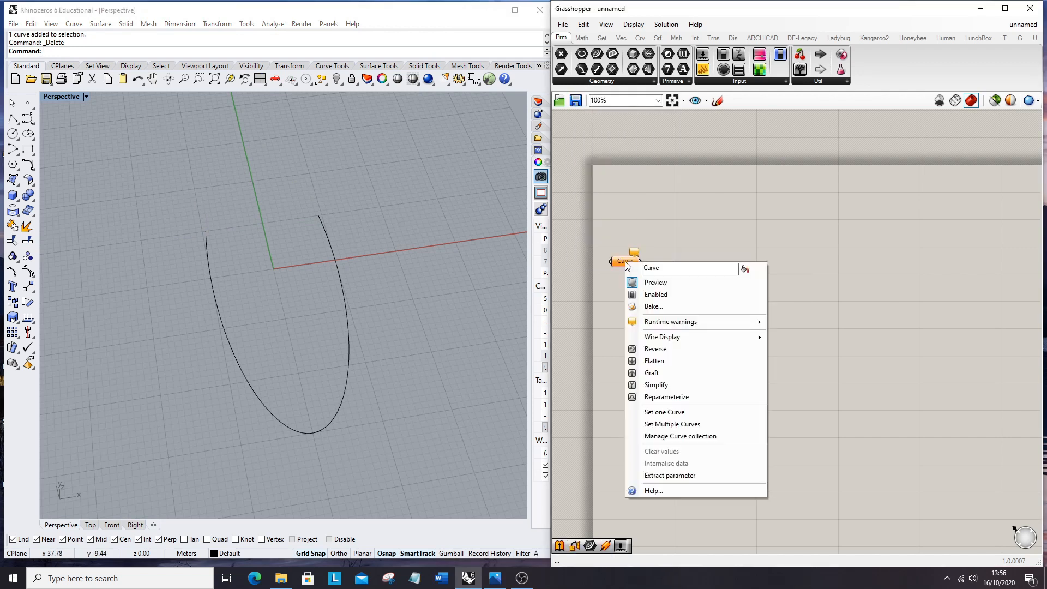
pyautogui.click(664, 412)
pyautogui.click(351, 345)
pyautogui.moveTo(630, 269); pyautogui.dragTo(709, 251)
# - Add a Move component and connect the Curve parameter to its Geometry input
pyautogui.doubleClick(762, 266)
pyautogui.write('move')
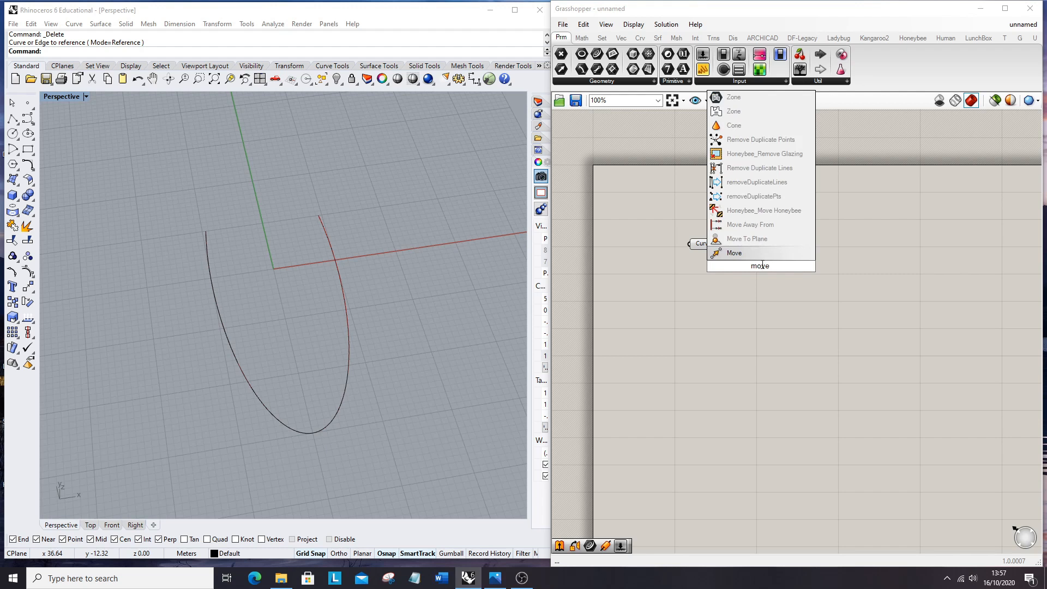
pyautogui.press('Return')
pyautogui.scroll(3, 742, 261)
pyautogui.moveTo(742, 260); pyautogui.dragTo(866, 240)
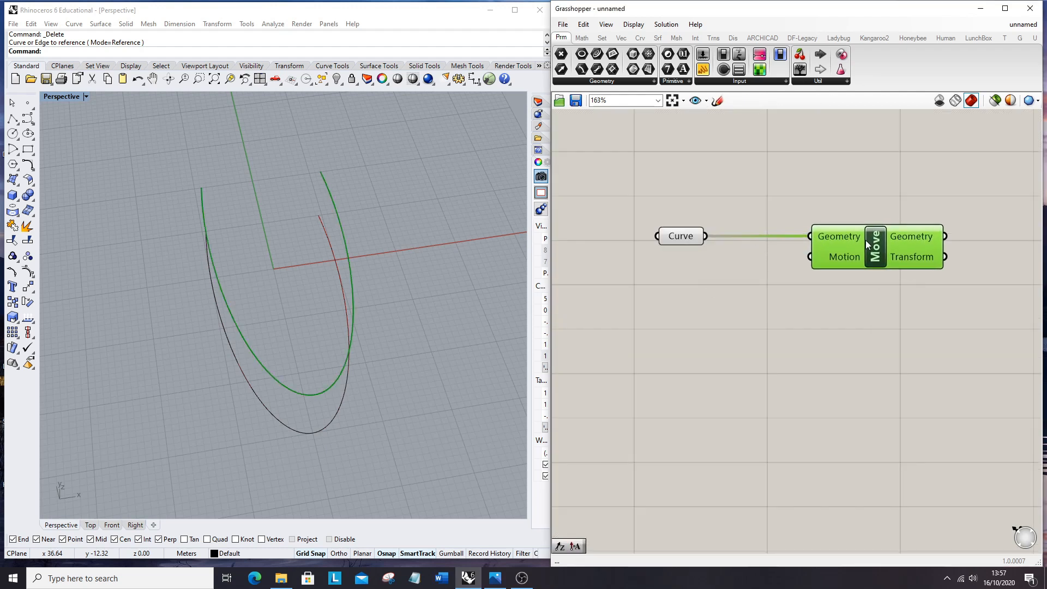
# - Add a Unit Z vector, connect it to the Move component's Motion input, and place it below the Curve parameter
pyautogui.doubleClick(744, 341)
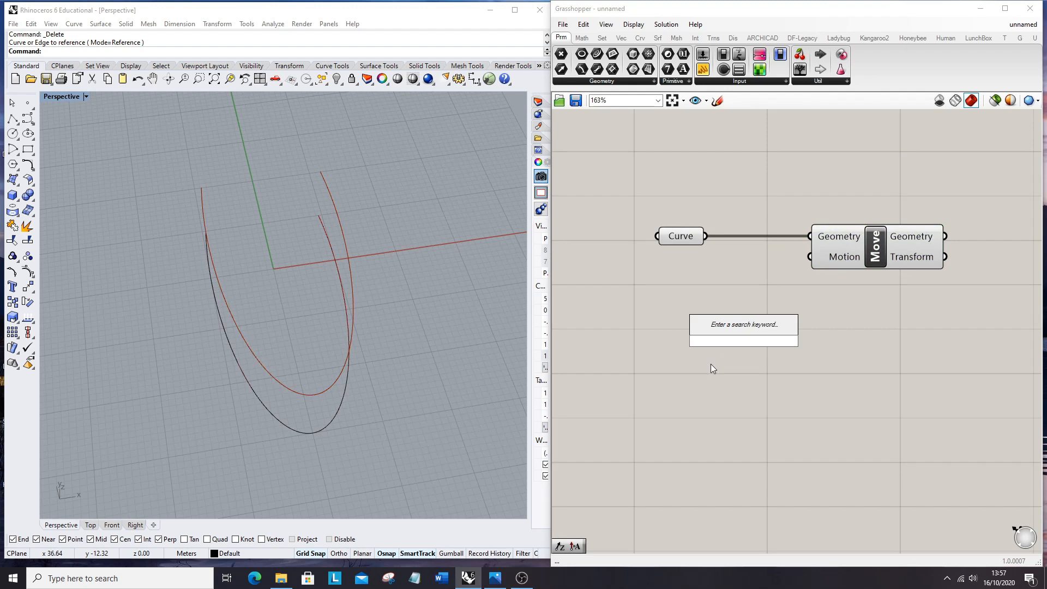
pyautogui.write('z')
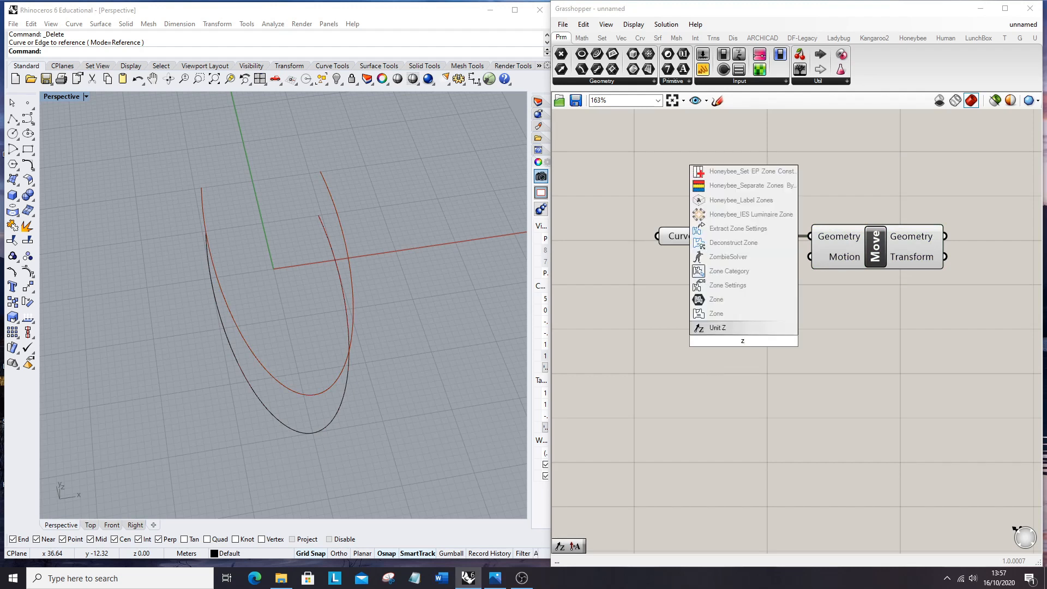
pyautogui.press('Return')
pyautogui.scroll(-2, 849, 370)
pyautogui.moveTo(818, 349); pyautogui.dragTo(822, 288)
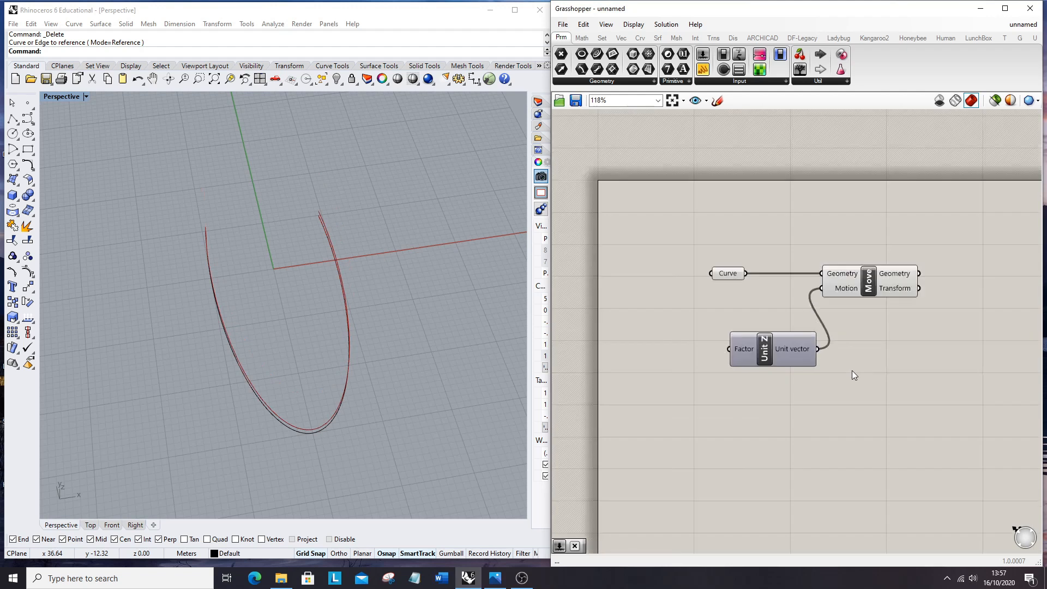
pyautogui.scroll(1, 852, 371)
pyautogui.moveTo(793, 352); pyautogui.dragTo(762, 310)
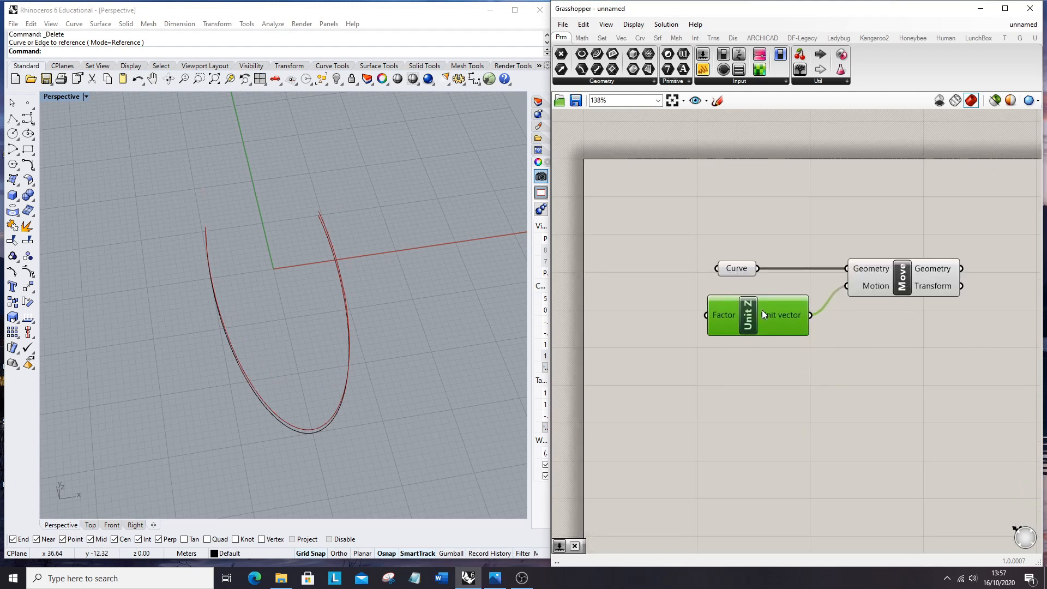
# - Add a number slider ranging from 0 to 10 and connect it to the Unit Z Factor input
pyautogui.doubleClick(656, 346)
pyautogui.write('0<1')
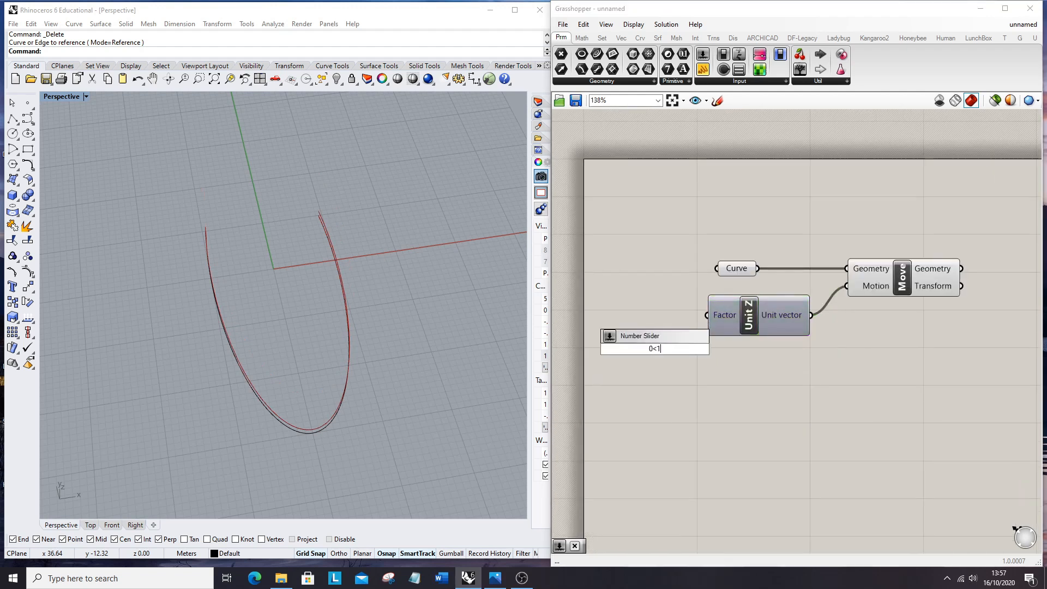
pyautogui.press('Return')
pyautogui.scroll(-3, 715, 345)
pyautogui.moveTo(693, 283); pyautogui.dragTo(879, 316)
pyautogui.click(692, 339)
pyautogui.scroll(4, 689, 341)
pyautogui.moveTo(640, 369); pyautogui.dragTo(651, 329)
pyautogui.moveTo(781, 325); pyautogui.dragTo(803, 327)
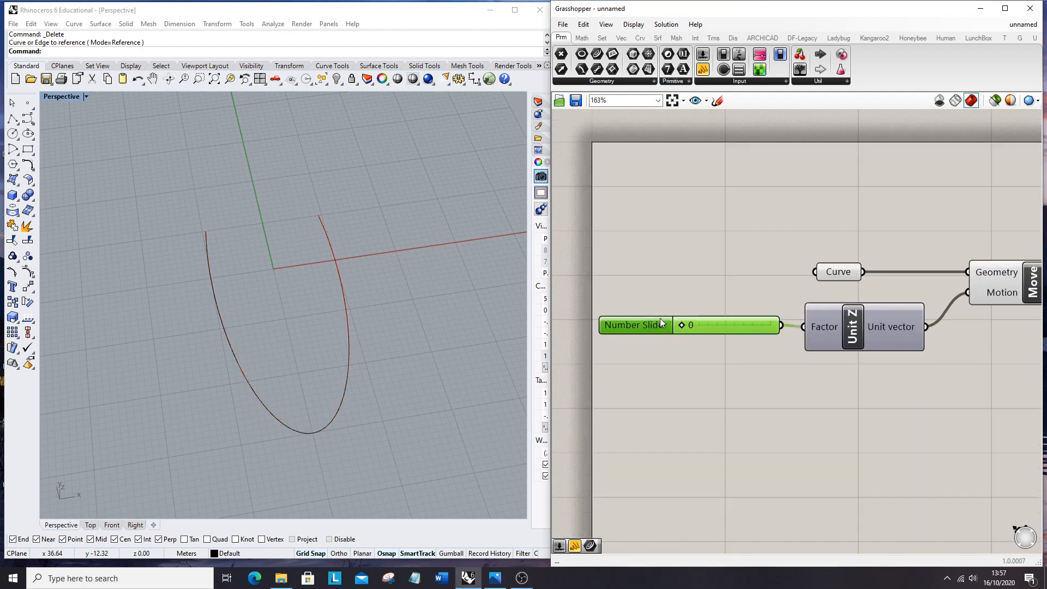
# - Set the Unit Z Factor slider to 6 to raise the moved curve
pyautogui.moveTo(685, 326); pyautogui.dragTo(778, 331)
pyautogui.moveTo(327, 414); pyautogui.dragTo(436, 290, button='right')
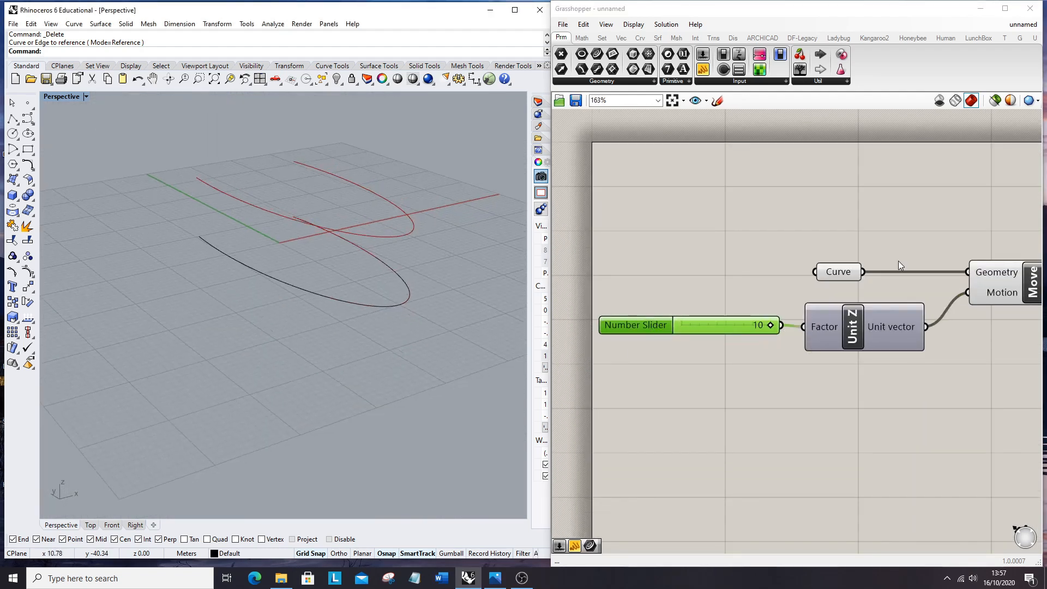
pyautogui.scroll(3, 743, 308)
pyautogui.moveTo(785, 333); pyautogui.dragTo(731, 342)
pyautogui.moveTo(423, 311); pyautogui.dragTo(327, 272, button='right')
pyautogui.scroll(-4, 663, 352)
# - Internalise the data of the Curve parameter
pyautogui.scroll(-1, 663, 351)
pyautogui.scroll(2, 624, 341)
pyautogui.scroll(-3, 661, 341)
pyautogui.scroll(3, 923, 315)
pyautogui.click(848, 300)
pyautogui.click(923, 368)
pyautogui.rightClick(676, 302)
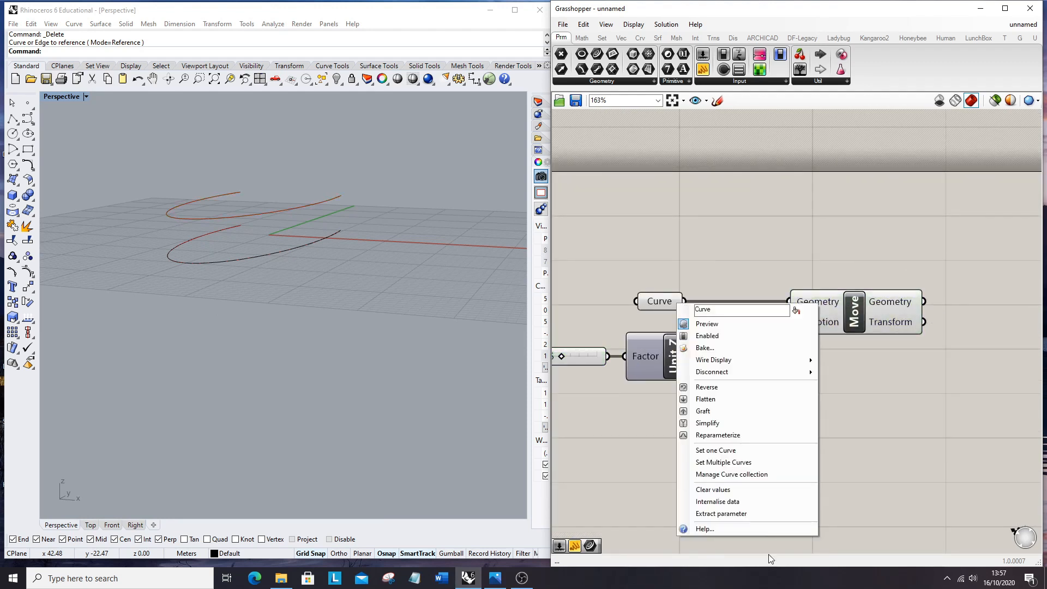
pyautogui.click(709, 500)
# - Add a Perp Frames component and connect the moved geometry to its Curve input
pyautogui.doubleClick(840, 418)
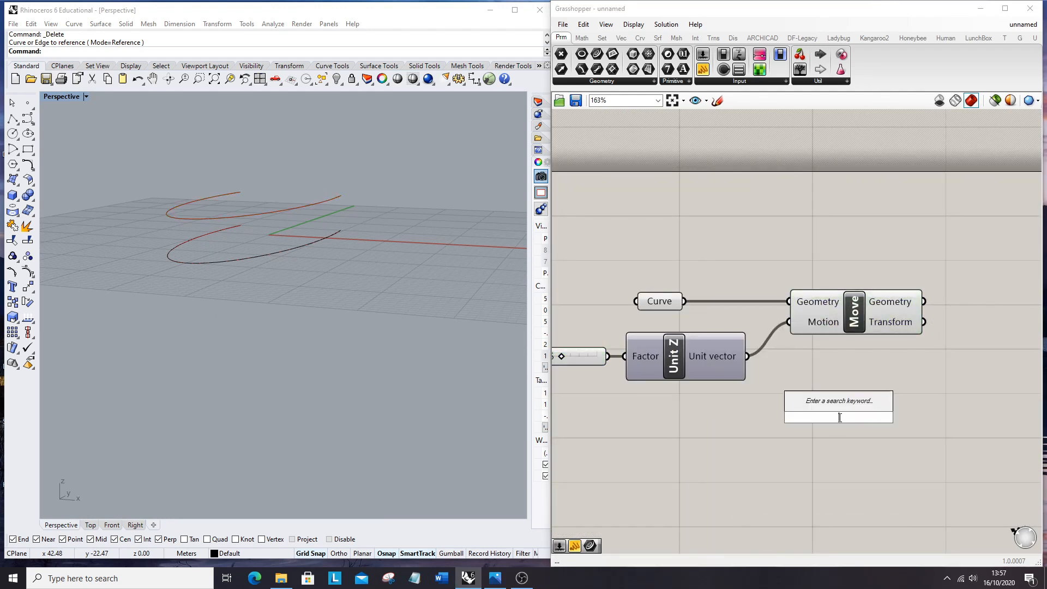
pyautogui.write('perp')
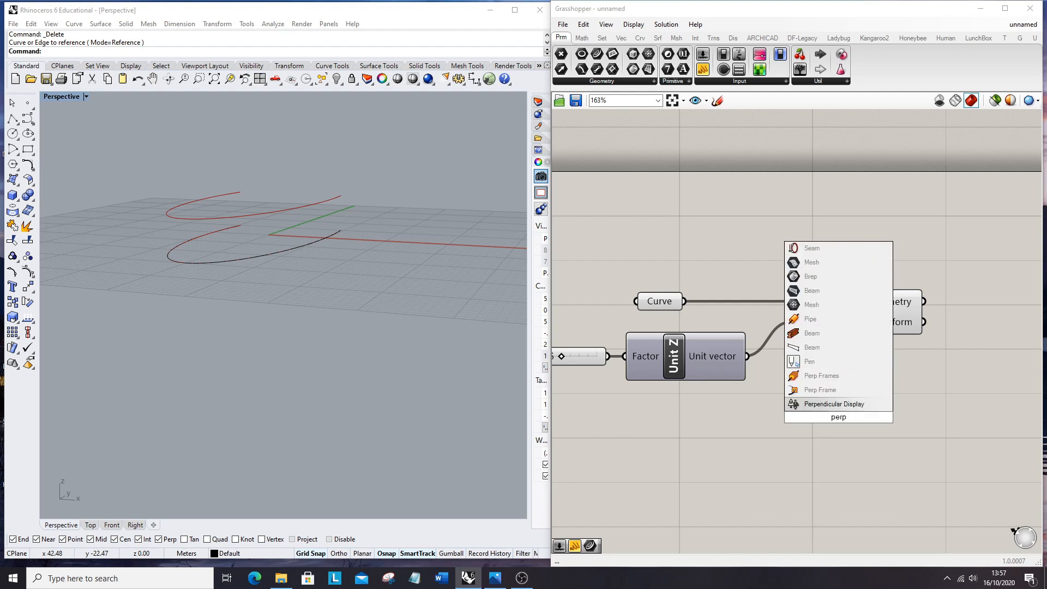
pyautogui.click(822, 376)
pyautogui.scroll(-3, 817, 414)
pyautogui.moveTo(816, 414); pyautogui.dragTo(949, 369)
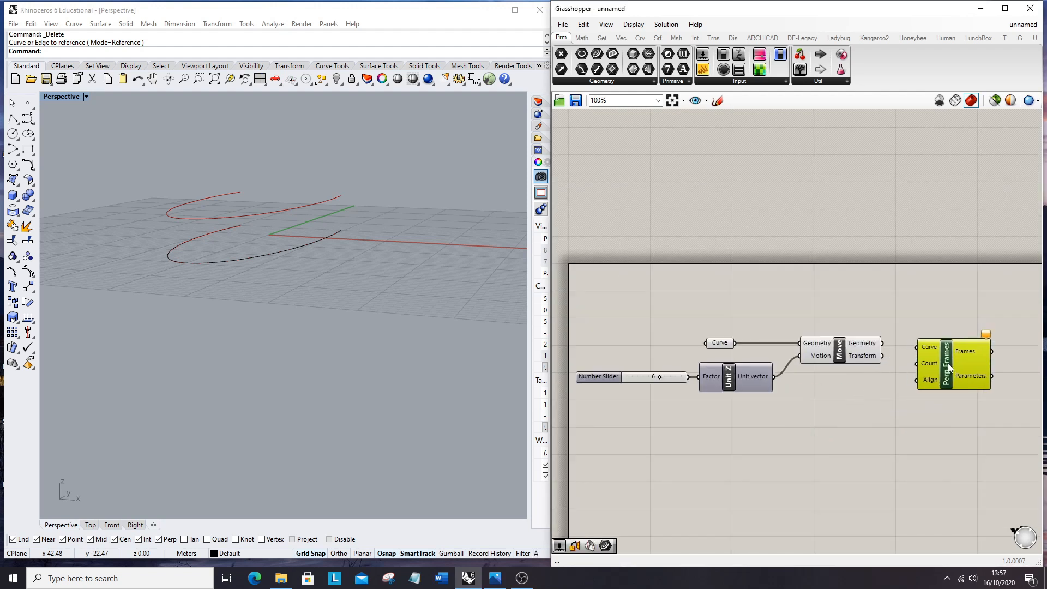
pyautogui.scroll(4, 902, 346)
pyautogui.moveTo(864, 341); pyautogui.dragTo(924, 345)
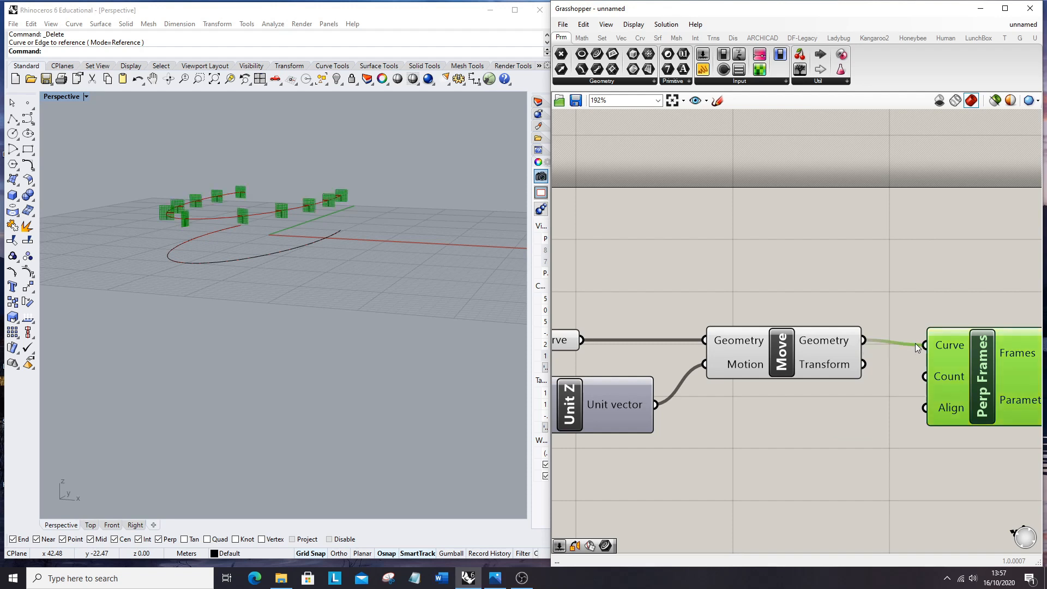
pyautogui.scroll(-3, 910, 357)
pyautogui.scroll(2, 892, 375)
pyautogui.moveTo(891, 376); pyautogui.dragTo(979, 382)
# - Add a number slider with a maximum of 60, set it to 50, and connect it to the Perp Frames Count input
pyautogui.doubleClick(849, 466)
pyautogui.write('0<60')
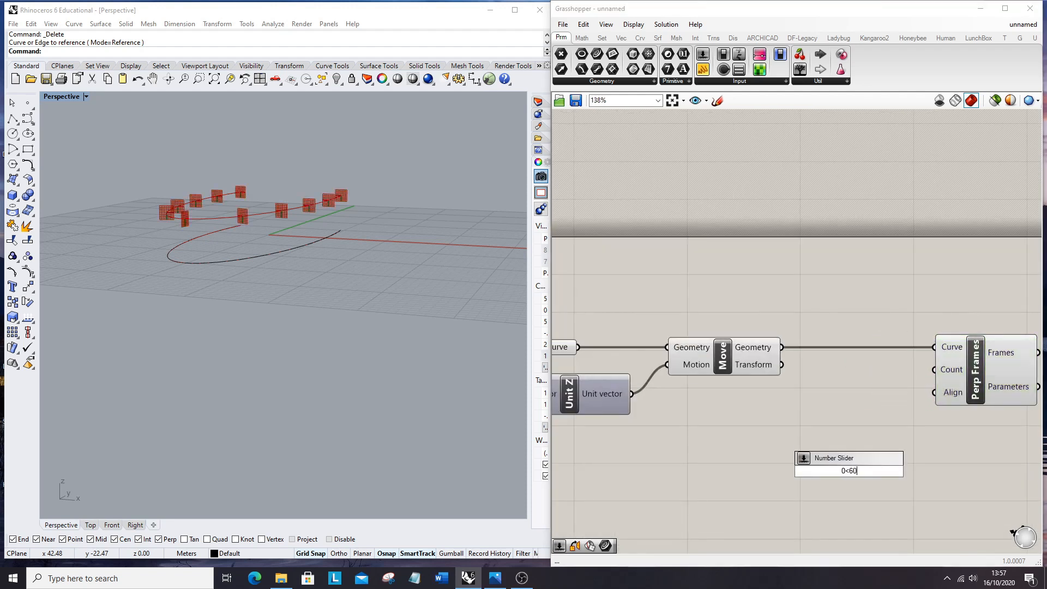
pyautogui.press('Return')
pyautogui.scroll(1, 916, 424)
pyautogui.moveTo(908, 499); pyautogui.dragTo(961, 411)
pyautogui.moveTo(768, 498); pyautogui.dragTo(783, 417)
# - Add a Point parameter after Perp Frames for its Frames output
pyautogui.moveTo(305, 256); pyautogui.dragTo(240, 311, button='right')
pyautogui.scroll(5, 374, 313)
pyautogui.scroll(-4, 407, 373)
pyautogui.scroll(-3, 709, 364)
pyautogui.scroll(2, 855, 388)
pyautogui.doubleClick(927, 377)
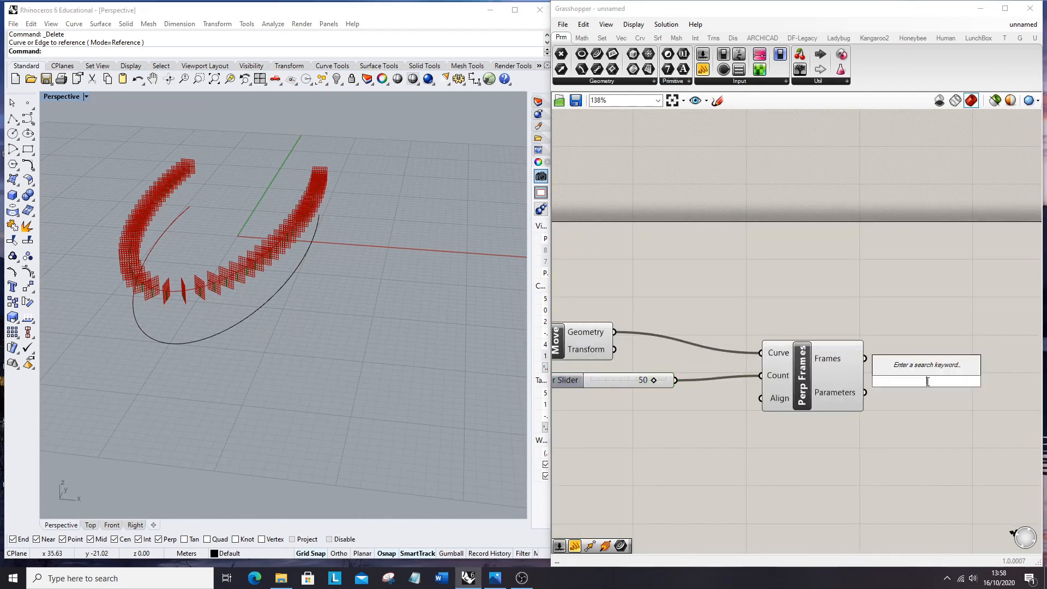
pyautogui.write('point')
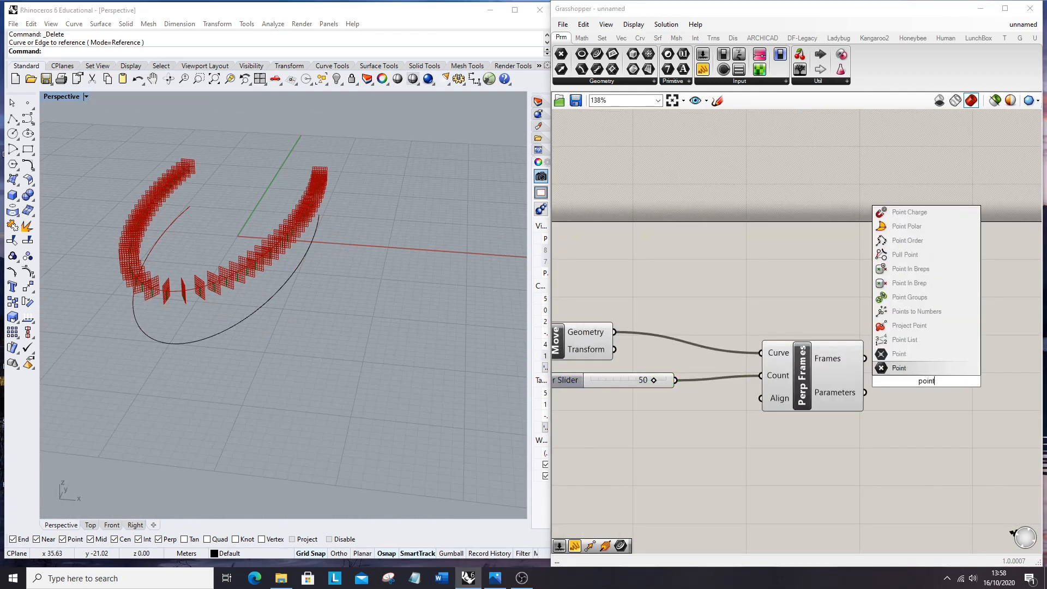
pyautogui.click(899, 369)
# - Turn off the Perp Frames preview and align the Point parameter with the Frames output
pyautogui.click(838, 356)
pyautogui.middleClick(838, 356)
pyautogui.click(838, 292)
pyautogui.moveTo(217, 366); pyautogui.dragTo(275, 362, button='right')
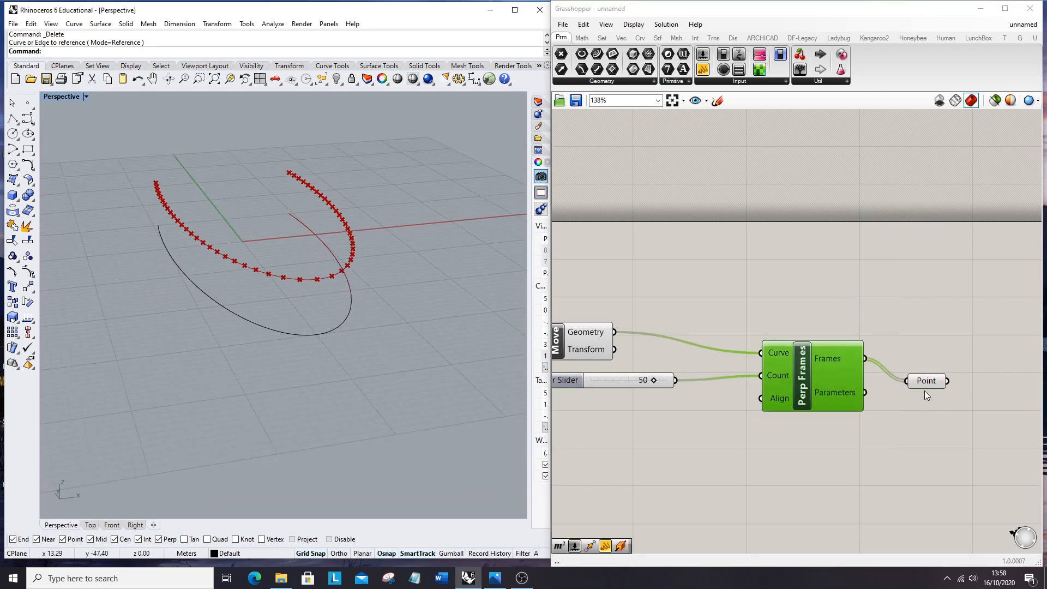
pyautogui.click(925, 385)
# - Examine the distribution of points along the raised curve in the perspective view
pyautogui.scroll(7, 382, 290)
pyautogui.scroll(-9, 342, 369)
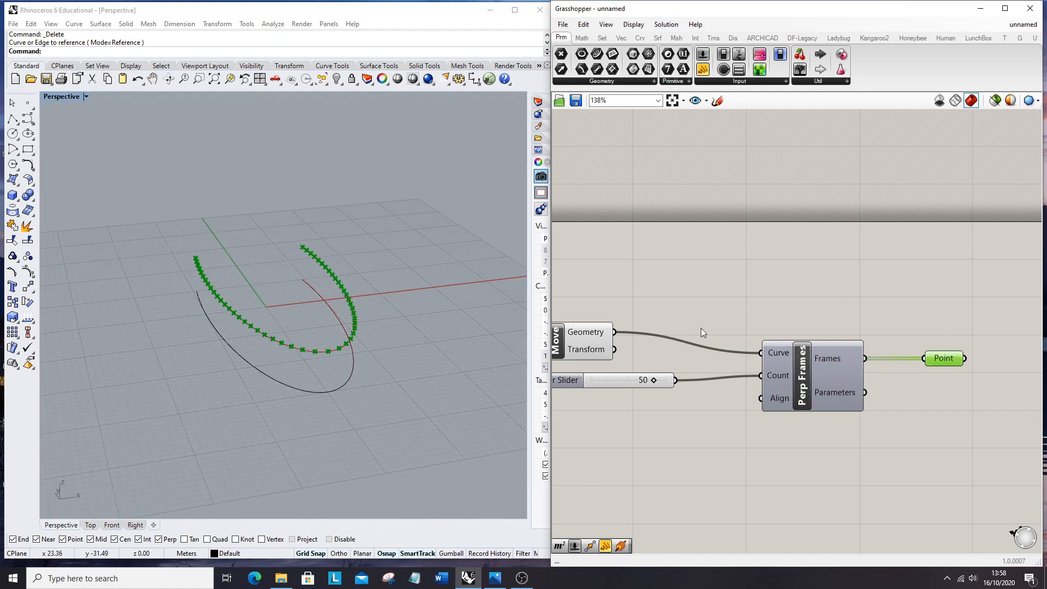
pyautogui.scroll(-8, 267, 311)
pyautogui.scroll(4, 884, 335)
pyautogui.scroll(6, 278, 326)
pyautogui.scroll(4, 300, 294)
pyautogui.scroll(-7, 943, 343)
pyautogui.scroll(6, 943, 343)
# - Space the Point parameter away from Perp Frames, add a second Move component, and connect the points to its Geometry input
pyautogui.moveTo(942, 342); pyautogui.dragTo(834, 352, button='right')
pyautogui.moveTo(656, 342); pyautogui.dragTo(821, 339)
pyautogui.scroll(-2, 863, 343)
pyautogui.doubleClick(817, 385)
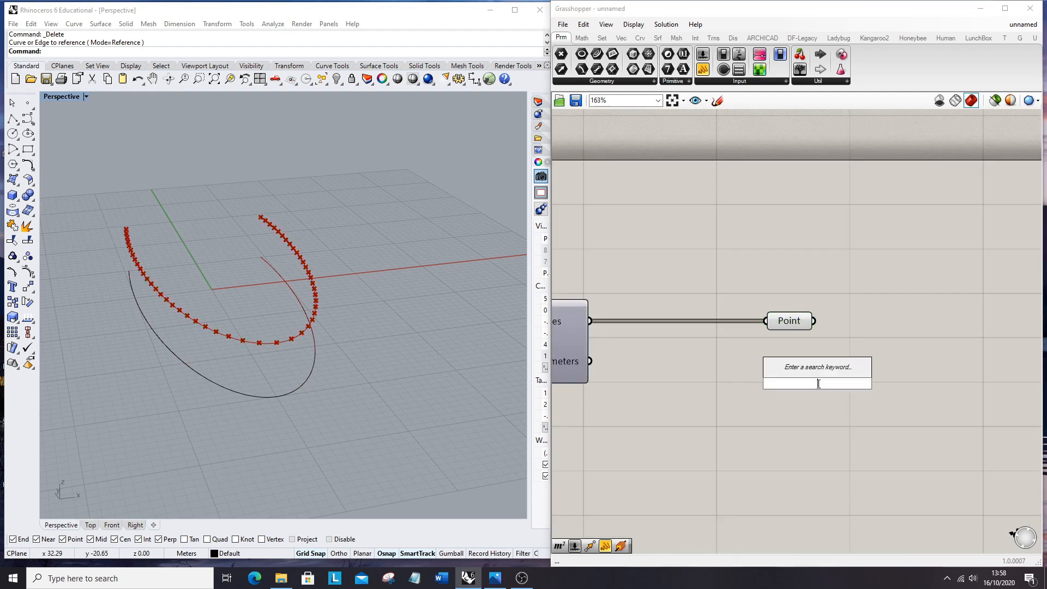
pyautogui.write('move')
pyautogui.press('Return')
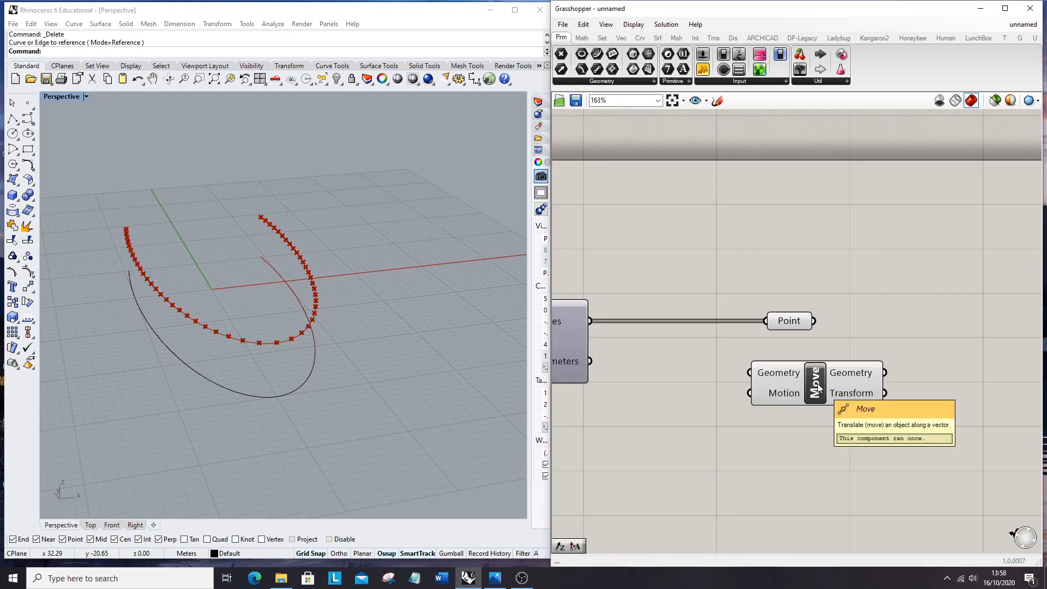
pyautogui.moveTo(817, 384); pyautogui.dragTo(905, 331)
pyautogui.moveTo(969, 355); pyautogui.dragTo(1017, 347)
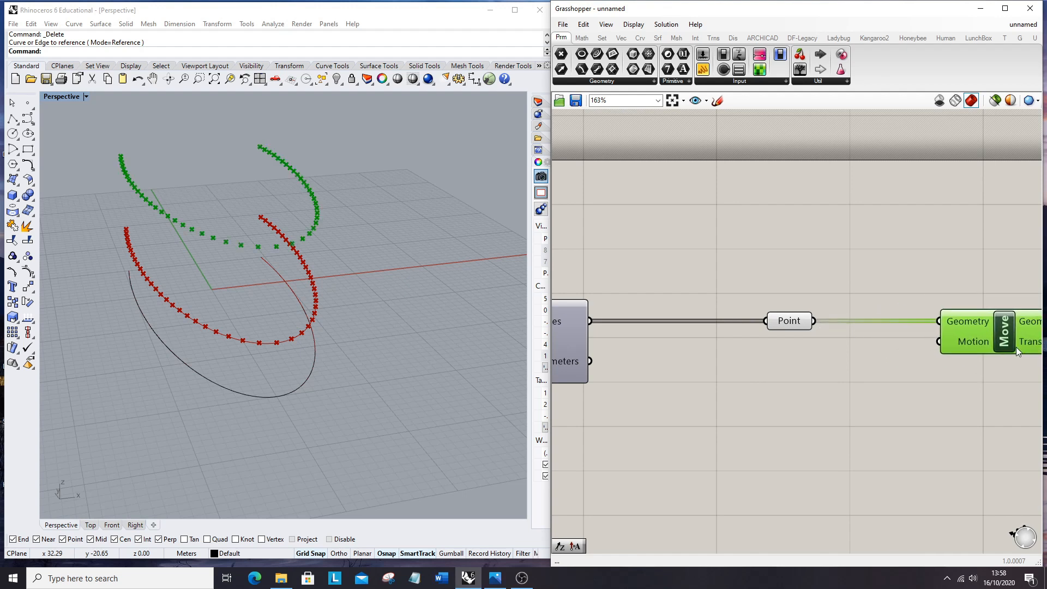
# - Turn the preview of the Perp Frames component back on
pyautogui.moveTo(702, 381); pyautogui.dragTo(814, 346, button='right')
pyautogui.scroll(-2, 813, 345)
pyautogui.scroll(2, 814, 349)
pyautogui.click(674, 277)
pyautogui.rightClick(700, 223)
pyautogui.click(715, 229)
# - Add a Deconstruct Plane component below the Frames wire and connect the Perp Frames' Frames output to its Plane input
pyautogui.doubleClick(814, 404)
pyautogui.write('dec')
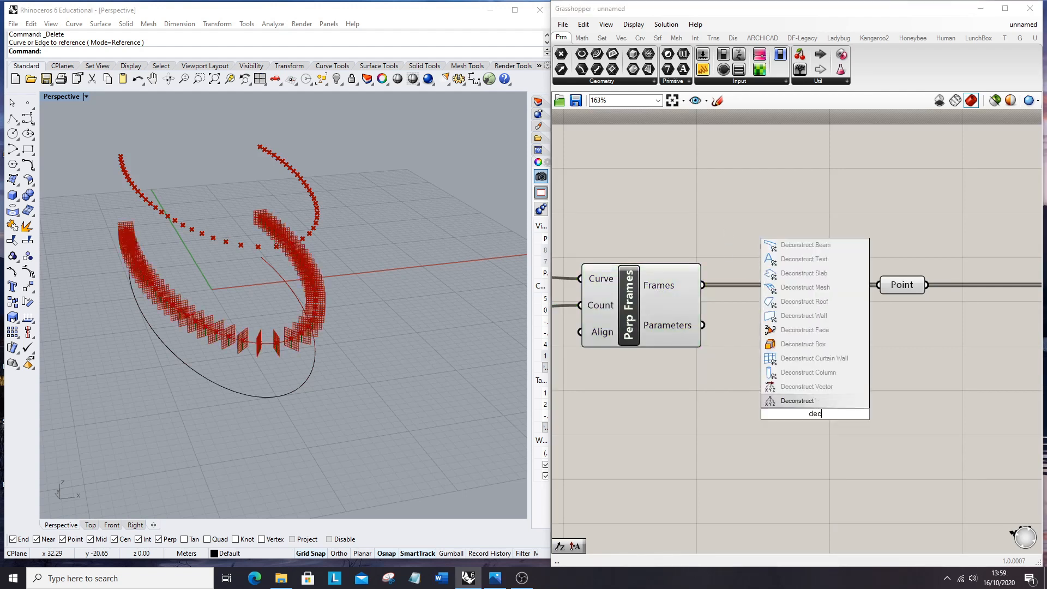
pyautogui.write('onstruct')
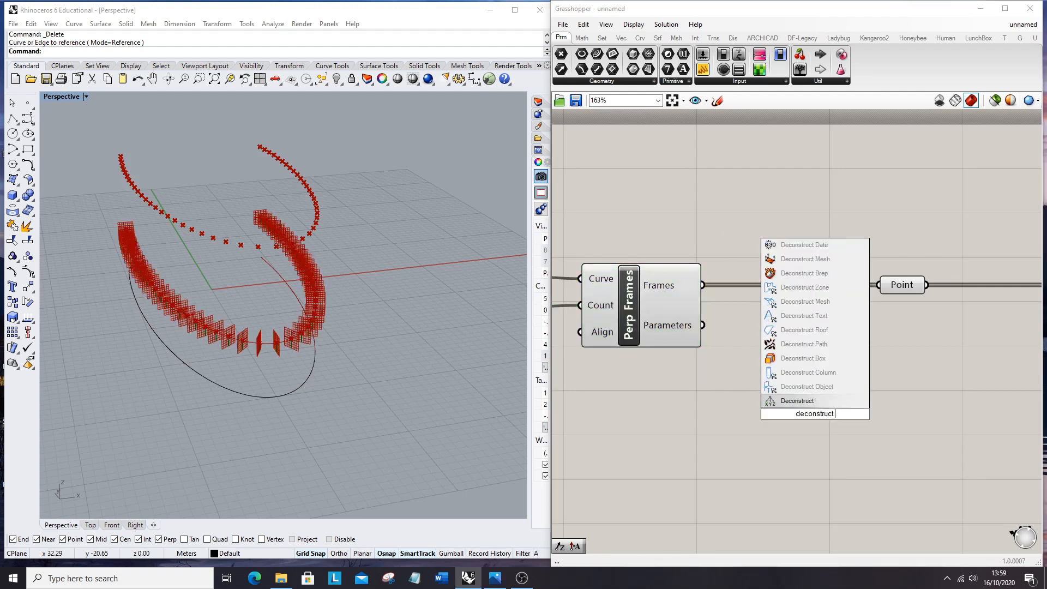
pyautogui.write(' pla')
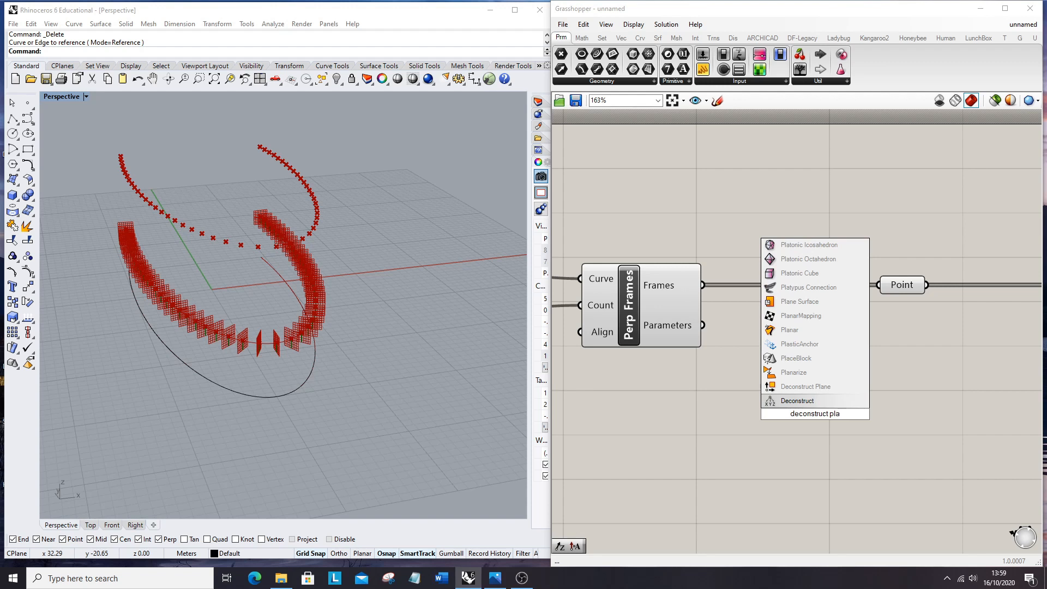
pyautogui.click(810, 387)
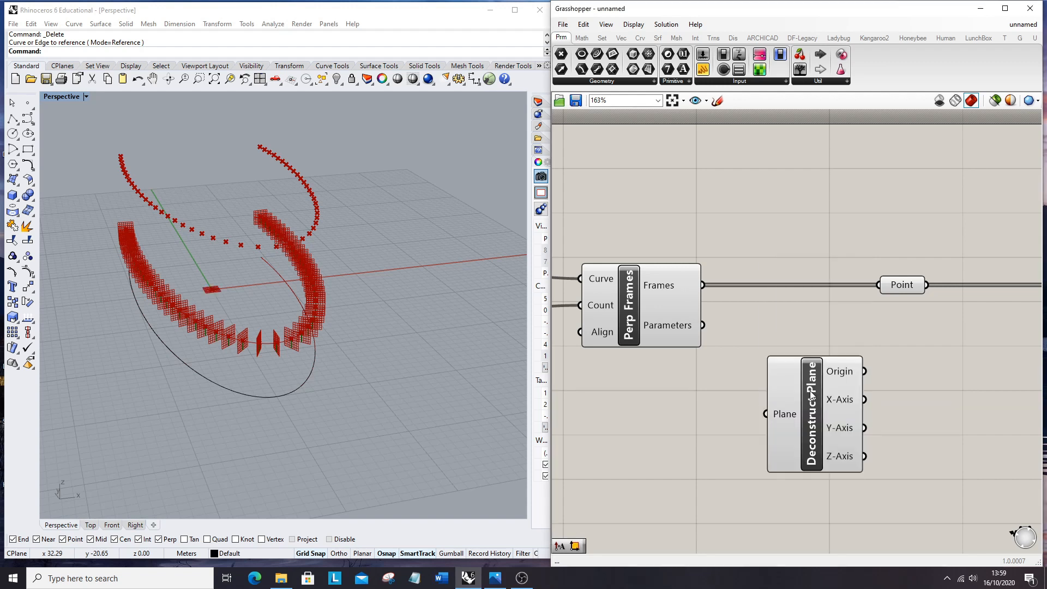
pyautogui.moveTo(704, 295); pyautogui.dragTo(763, 414)
# - Examine the orientation of the frame axes along the raised curve in the perspective view
pyautogui.scroll(10, 262, 343)
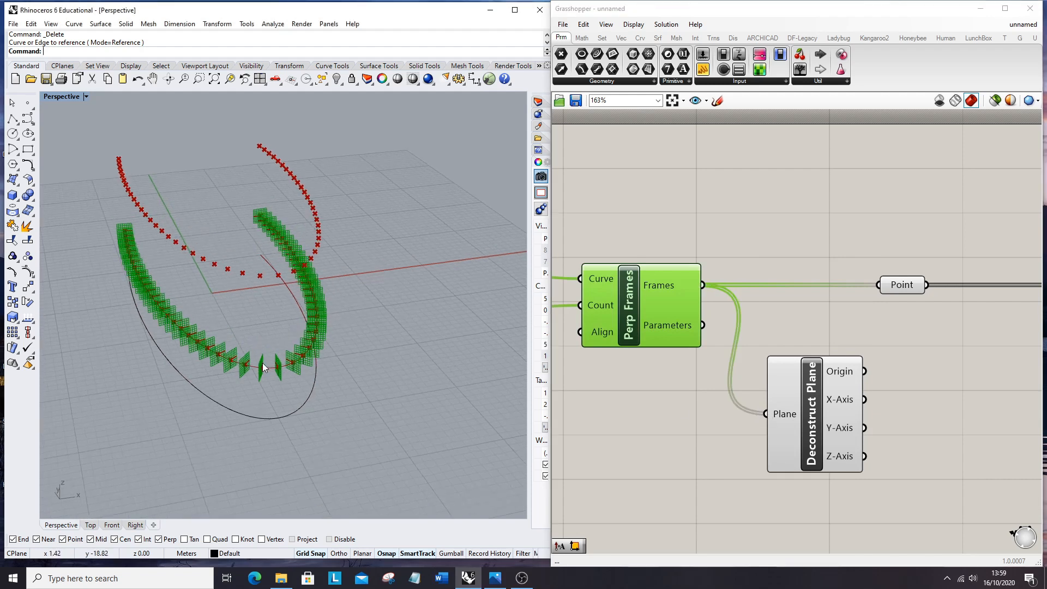
pyautogui.moveTo(332, 360); pyautogui.dragTo(341, 364, button='right')
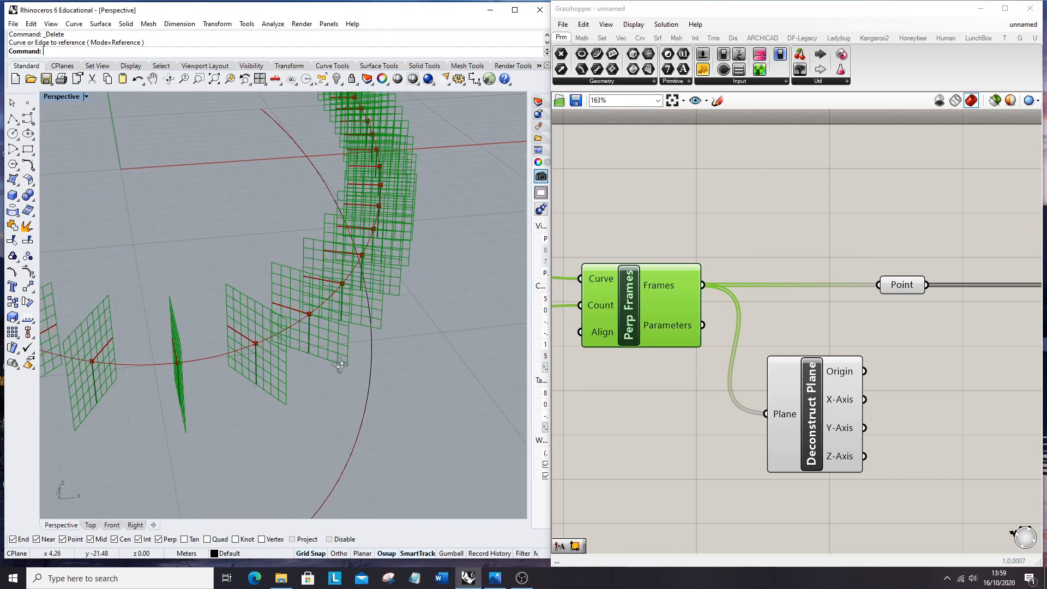
pyautogui.scroll(-9, 331, 346)
pyautogui.scroll(4, 181, 228)
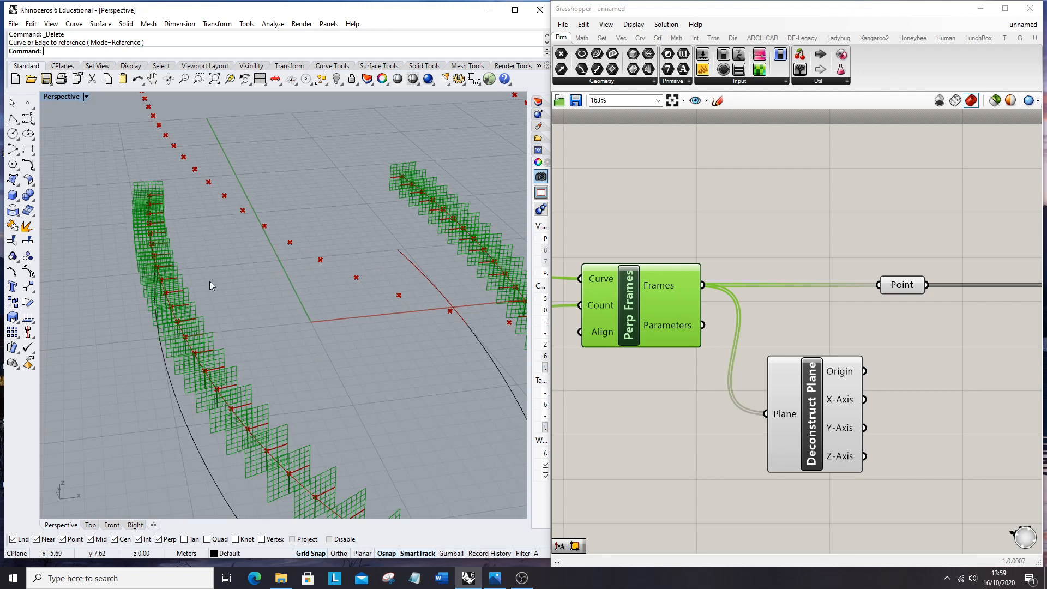
pyautogui.scroll(4, 213, 276)
pyautogui.click(695, 415)
pyautogui.moveTo(189, 299); pyautogui.dragTo(283, 350, button='right')
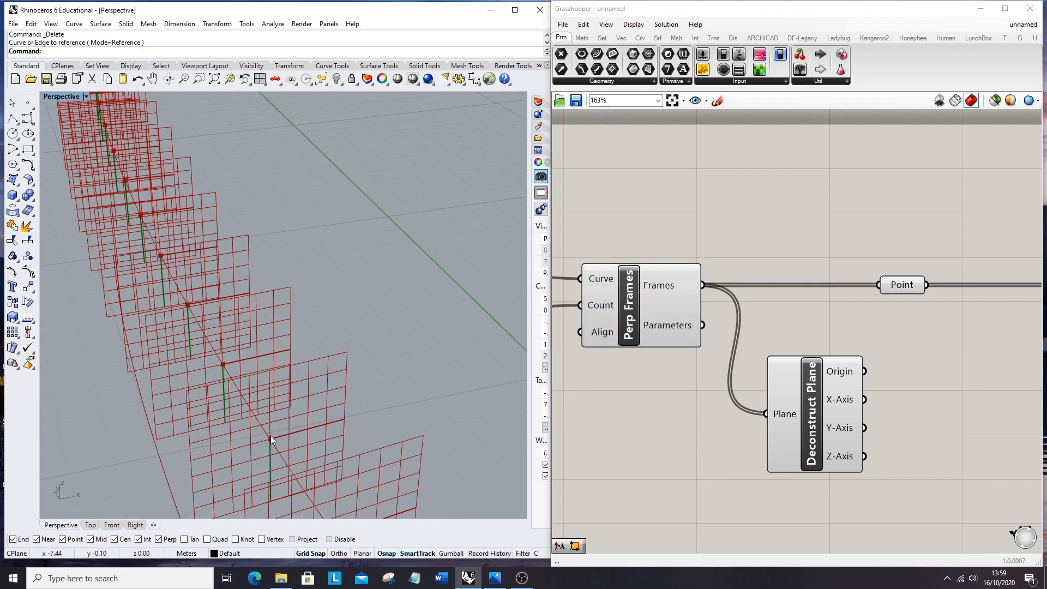
# - Shift the Point parameter closer to the second Move and add an Amplitude component beside Deconstruct Plane
pyautogui.scroll(-3, 867, 404)
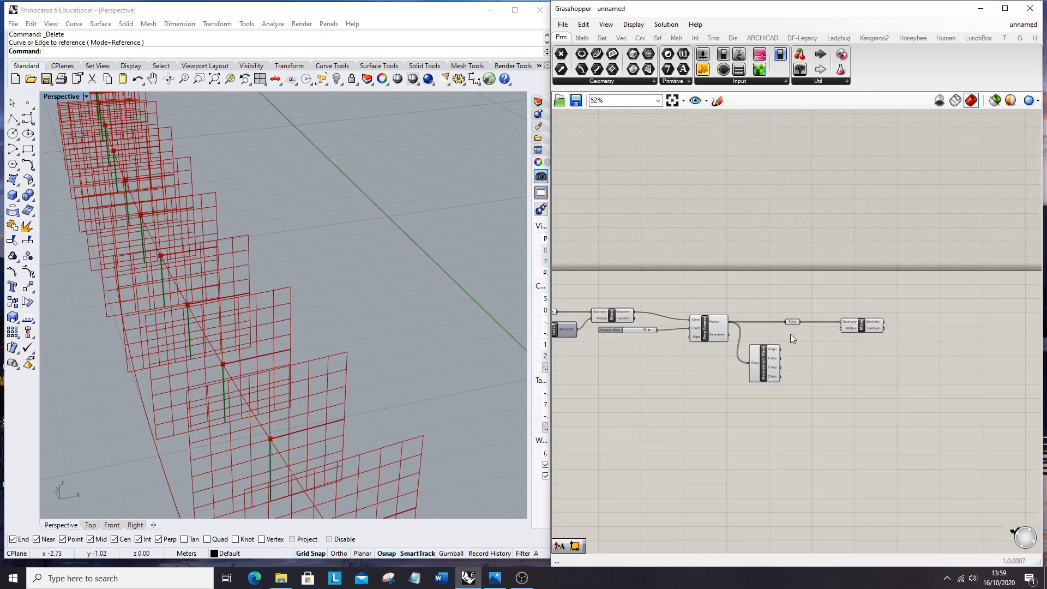
pyautogui.moveTo(788, 313); pyautogui.dragTo(838, 314)
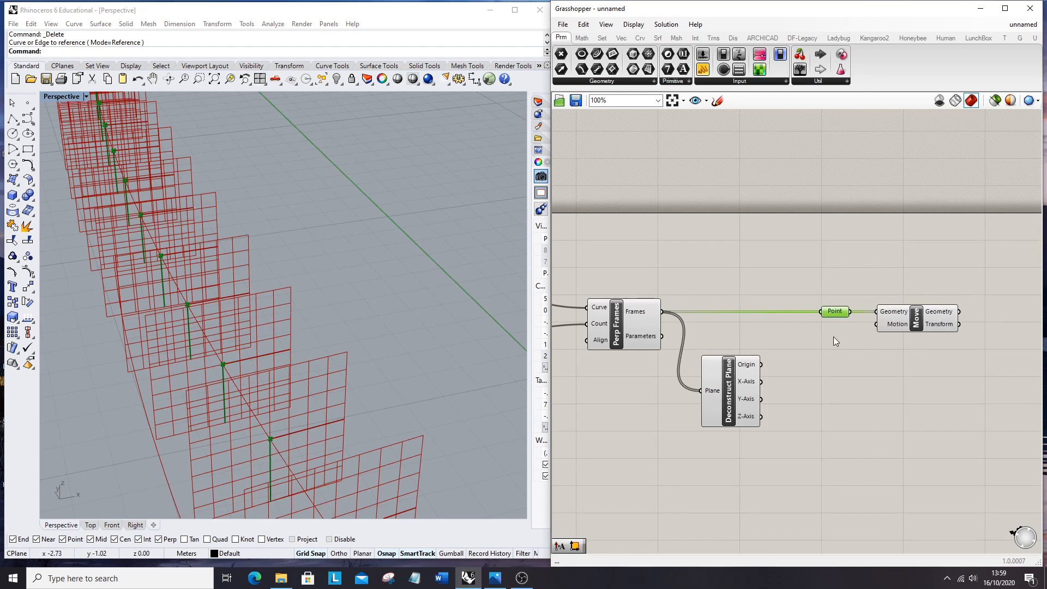
pyautogui.scroll(2, 806, 376)
pyautogui.doubleClick(788, 382)
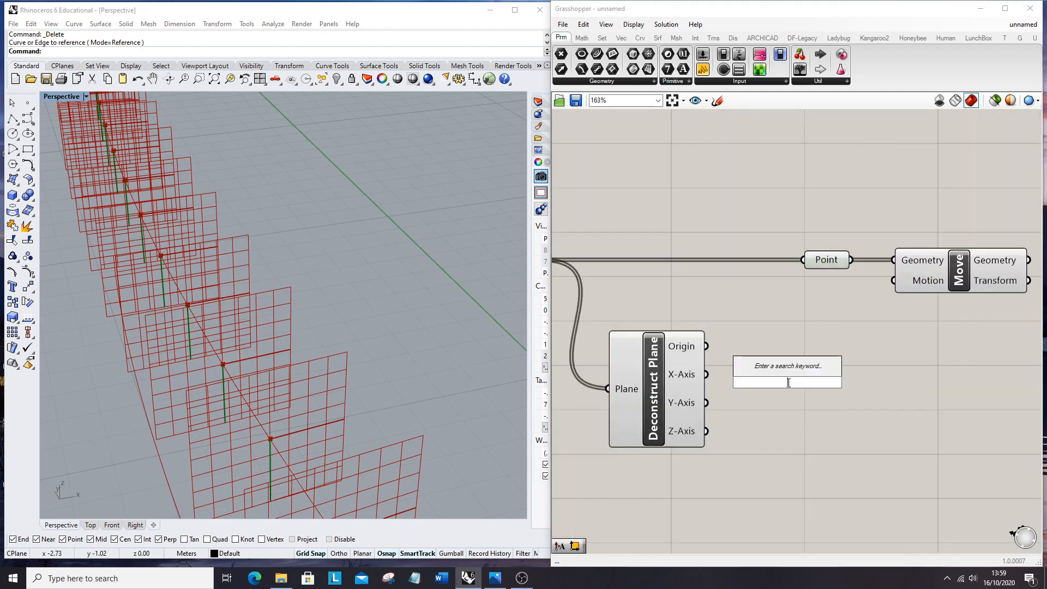
pyautogui.write('amplitude')
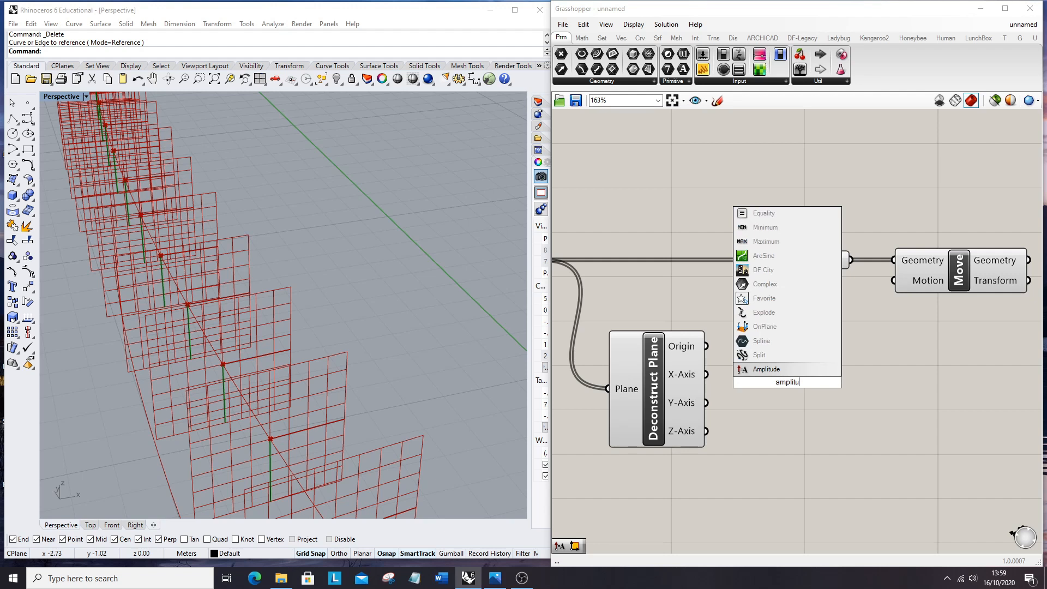
pyautogui.press('Return')
pyautogui.click(668, 378)
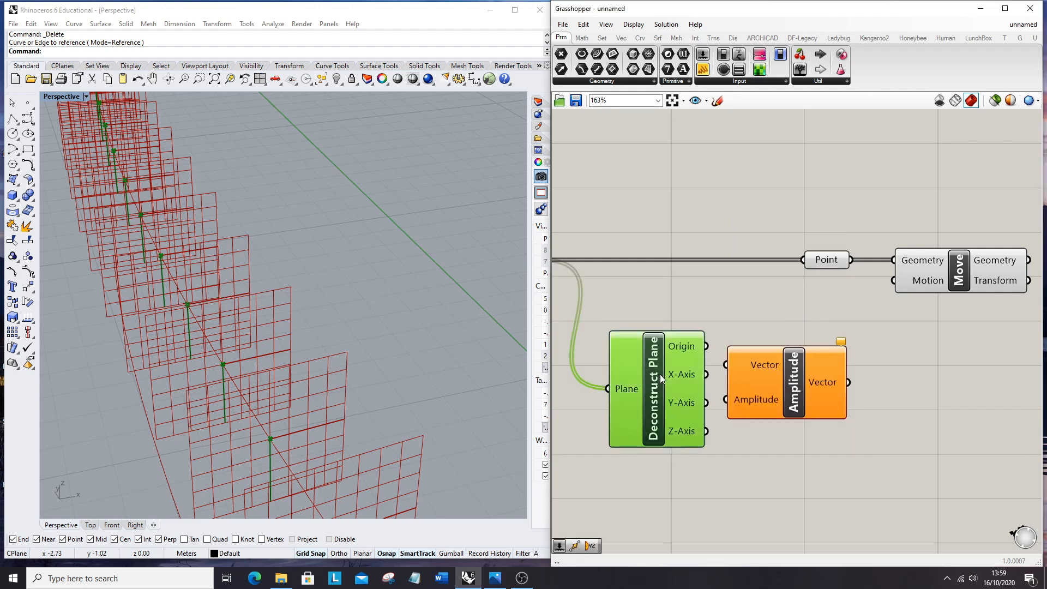
pyautogui.click(797, 420)
pyautogui.moveTo(797, 420); pyautogui.dragTo(812, 429)
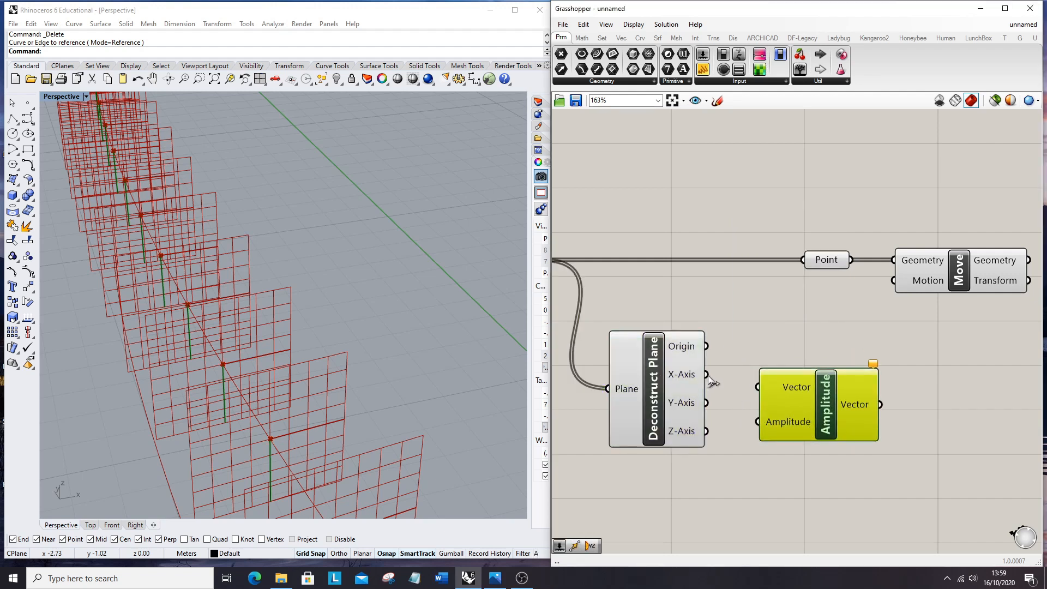
# - Feed Deconstruct Plane's X-Axis into Amplitude's Vector input and connect its Vector output to the second Move's Motion input
pyautogui.moveTo(748, 390); pyautogui.dragTo(759, 388)
pyautogui.moveTo(881, 406); pyautogui.dragTo(893, 280)
pyautogui.scroll(-3, 306, 363)
pyautogui.scroll(-2, 322, 374)
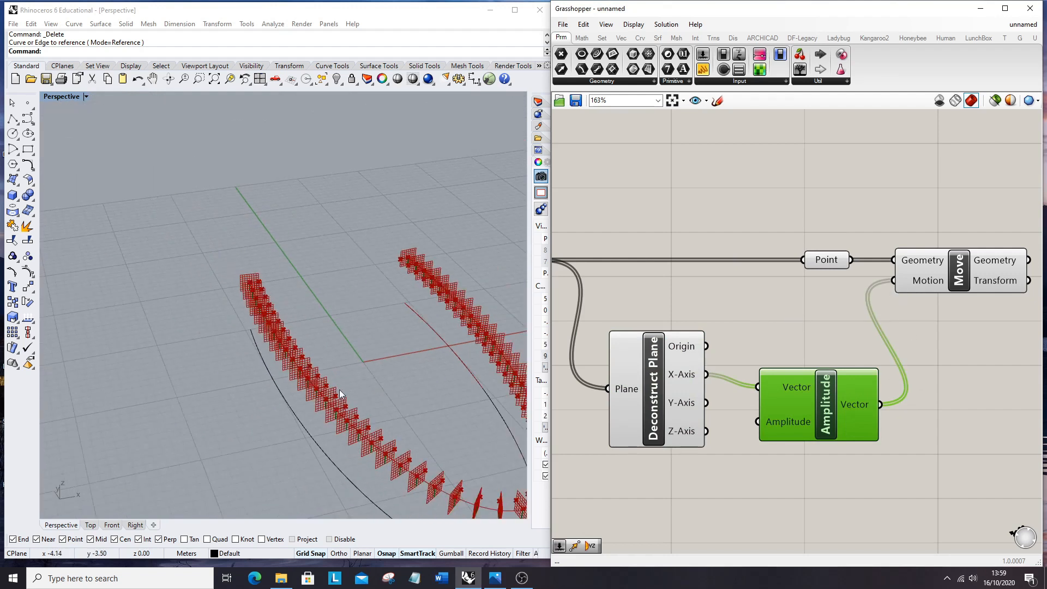
pyautogui.scroll(2, 758, 393)
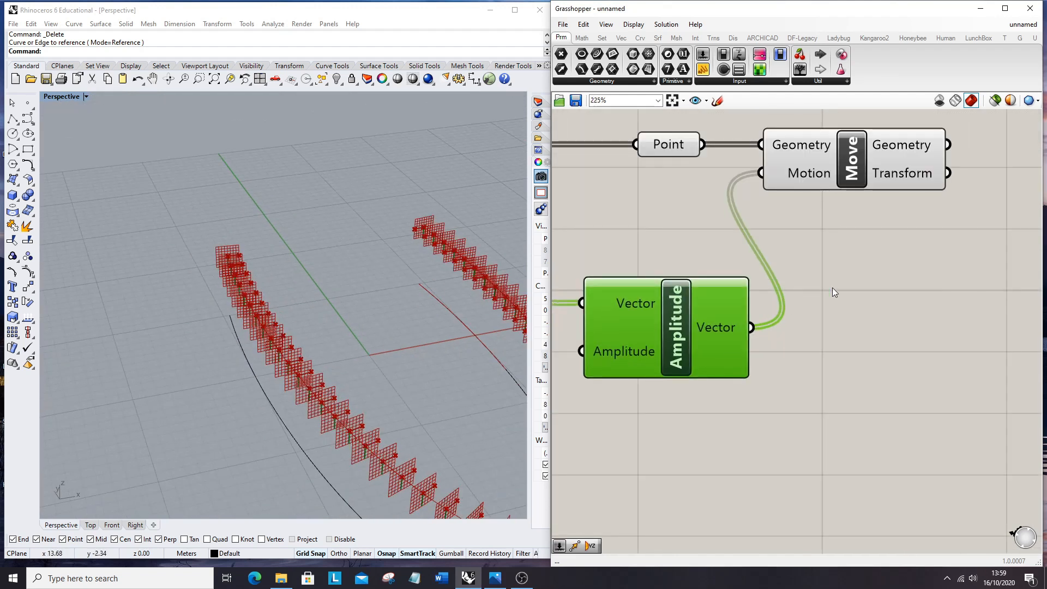
pyautogui.scroll(-5, 787, 302)
pyautogui.moveTo(777, 304); pyautogui.dragTo(780, 359)
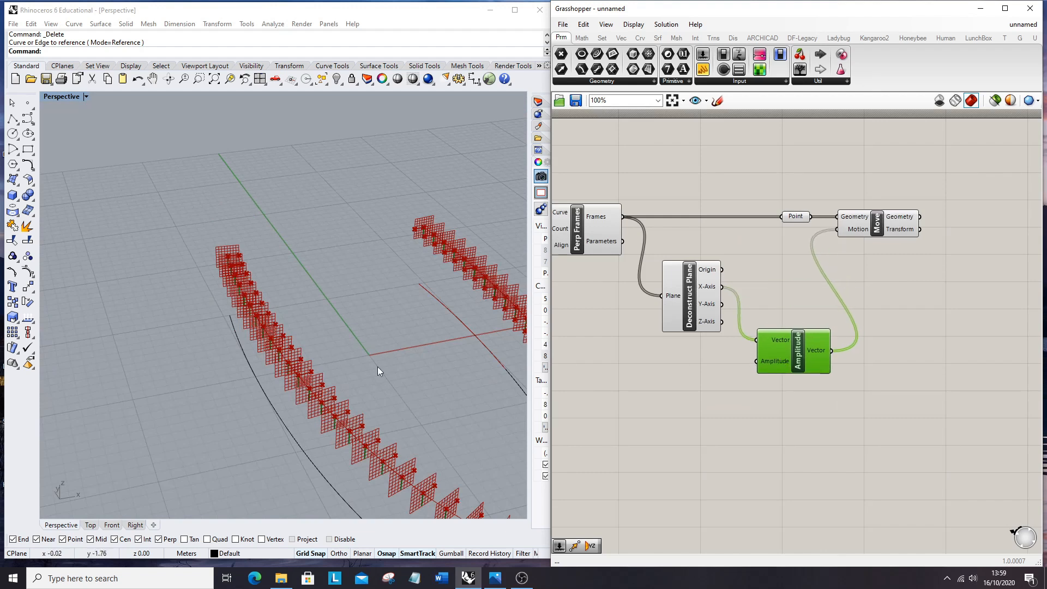
# - Add a number slider from 0 to 10.0 and connect it to the Amplitude component's Amplitude input
pyautogui.scroll(2, 764, 371)
pyautogui.doubleClick(707, 424)
pyautogui.write('0<10.0')
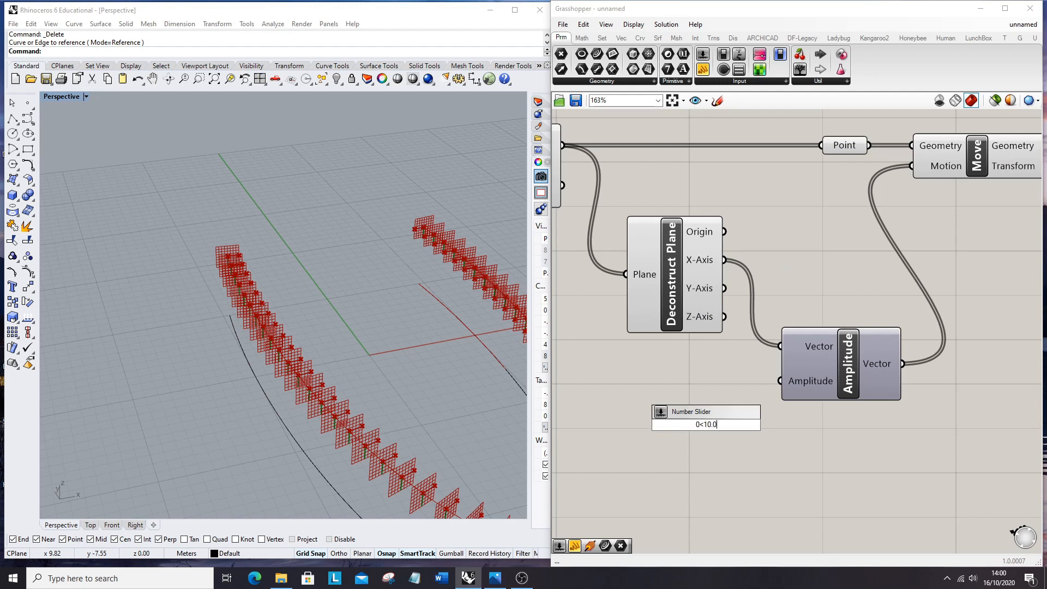
pyautogui.press('Return')
pyautogui.scroll(-2, 920, 430)
pyautogui.scroll(2, 775, 430)
pyautogui.moveTo(708, 423); pyautogui.dragTo(746, 380)
# - Try the Y-Axis and Z-Axis as Amplitude's vector with different slider values, and return to the X-Axis with the slider at 2.8
pyautogui.moveTo(778, 289); pyautogui.dragTo(835, 348)
pyautogui.moveTo(746, 377)
pyautogui.mouseDown()
pyautogui.moveTo(676, 381)
pyautogui.moveTo(759, 387)
pyautogui.moveTo(751, 396)
pyautogui.mouseUp()
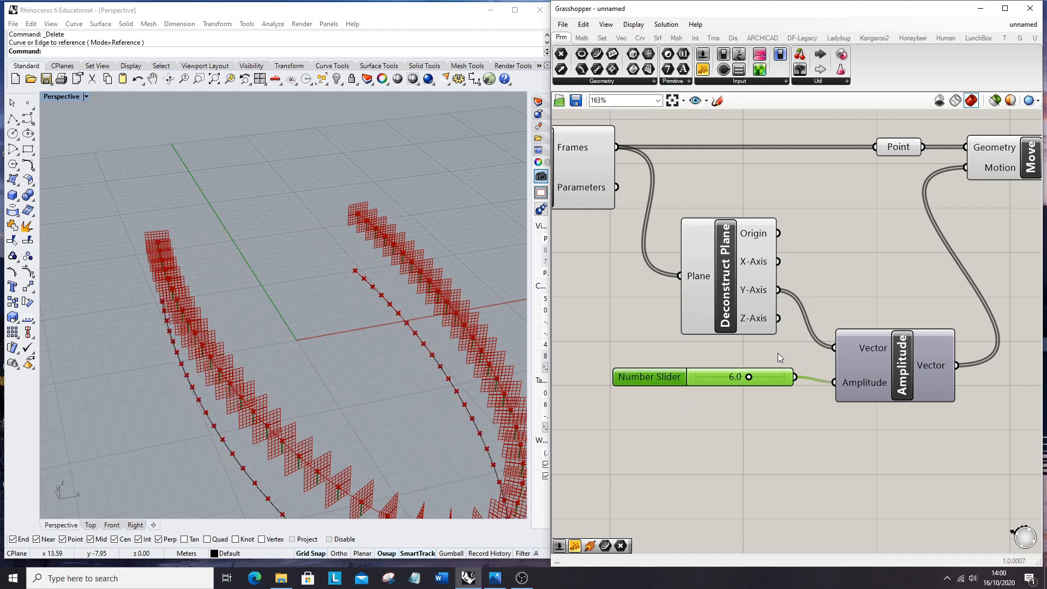
pyautogui.moveTo(780, 320); pyautogui.dragTo(835, 348)
pyautogui.moveTo(751, 378); pyautogui.dragTo(657, 388)
pyautogui.moveTo(834, 348); pyautogui.dragTo(779, 261)
pyautogui.moveTo(707, 379); pyautogui.dragTo(725, 382)
# - Apply the expression -x to the Amplitude input to reverse the offset direction
pyautogui.rightClick(860, 387)
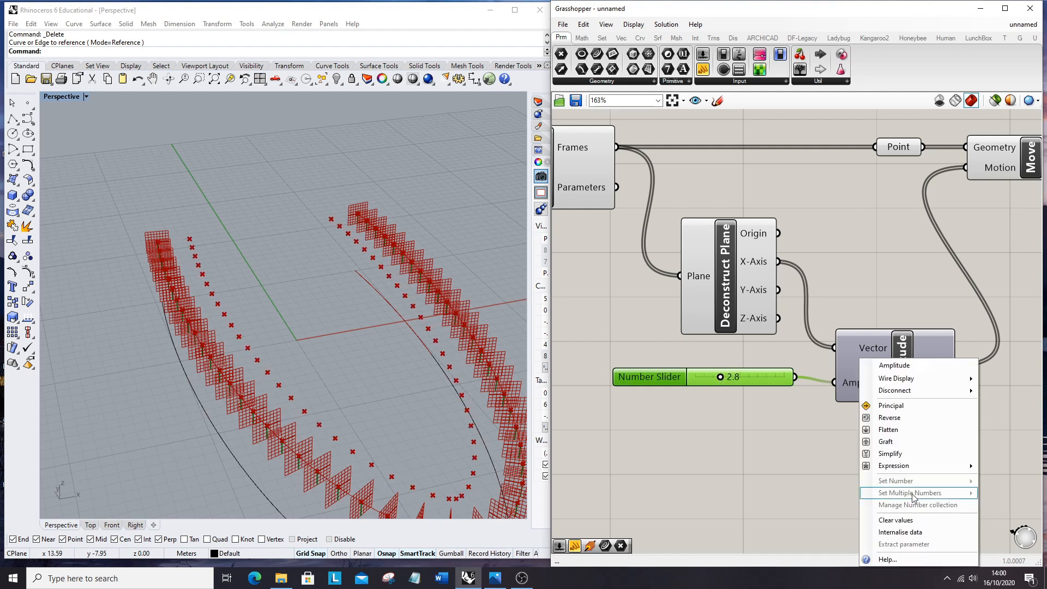
pyautogui.moveTo(900, 466)
pyautogui.click(774, 480)
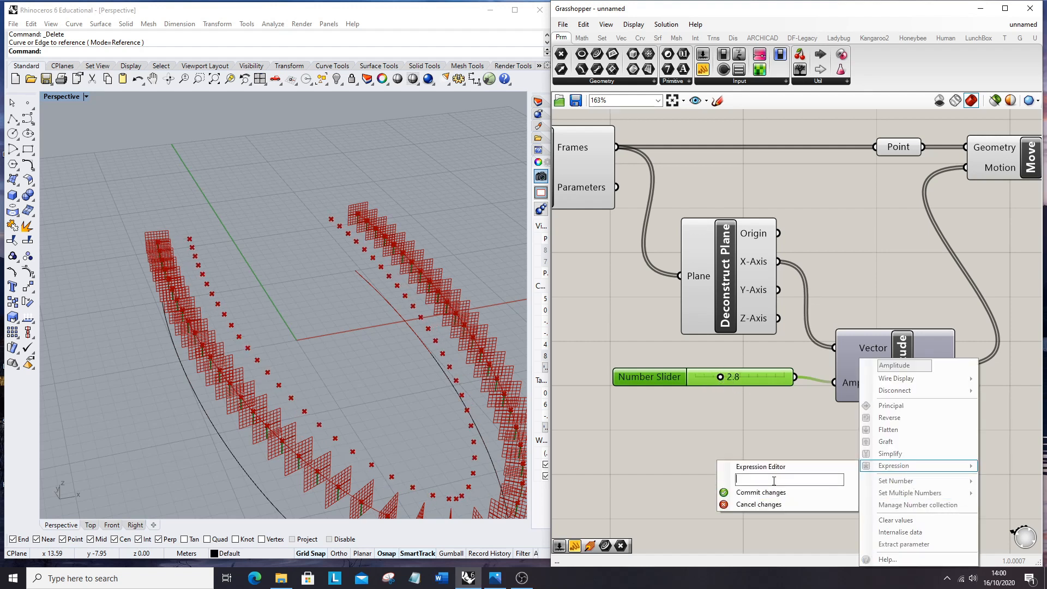
pyautogui.write('-x')
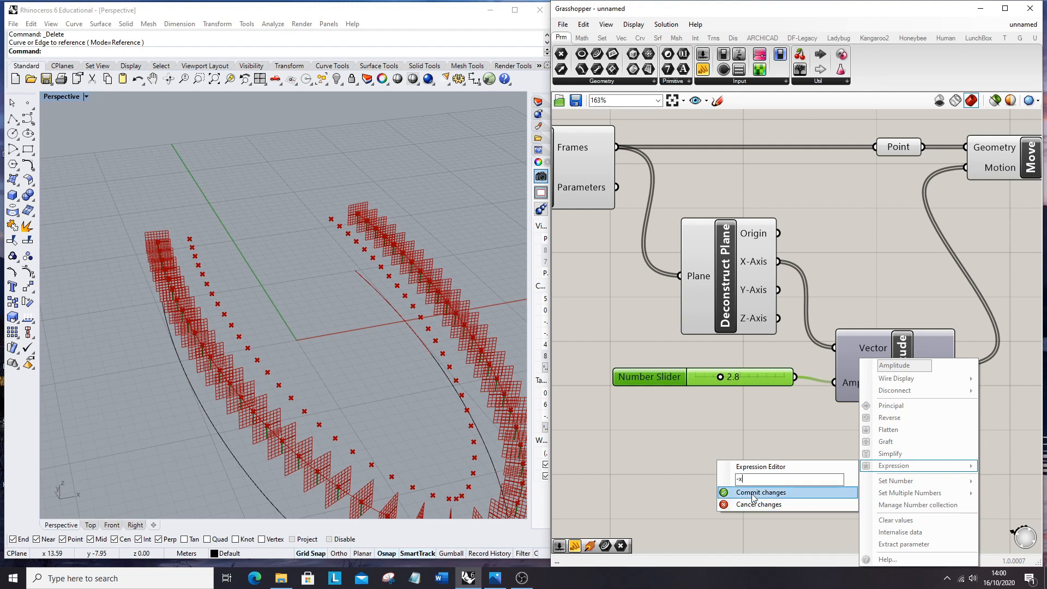
pyautogui.click(761, 492)
# - Set the number slider feeding Amplitude to 8.0 and check the offset points in the perspective view
pyautogui.scroll(-2, 333, 350)
pyautogui.scroll(4, 378, 391)
pyautogui.scroll(-3, 391, 332)
pyautogui.scroll(5, 412, 405)
pyautogui.scroll(-3, 411, 406)
pyautogui.scroll(3, 397, 274)
pyautogui.moveTo(726, 379); pyautogui.dragTo(770, 405)
pyautogui.scroll(-6, 866, 396)
pyautogui.scroll(8, 830, 387)
pyautogui.scroll(-10, 908, 346)
pyautogui.scroll(5, 638, 281)
pyautogui.moveTo(351, 370)
pyautogui.mouseDown(button='right')
pyautogui.moveTo(260, 320)
pyautogui.moveTo(185, 312)
pyautogui.moveTo(321, 382)
pyautogui.moveTo(362, 372)
pyautogui.mouseUp(button='right')
pyautogui.scroll(-5, 1004, 305)
# - Add a Rotate component after the second Move and connect Move's Geometry output to Rotate's Geometry input
pyautogui.moveTo(1003, 327); pyautogui.dragTo(627, 330, button='right')
pyautogui.scroll(6, 935, 336)
pyautogui.click(731, 311)
pyautogui.doubleClick(826, 328)
pyautogui.write('rota')
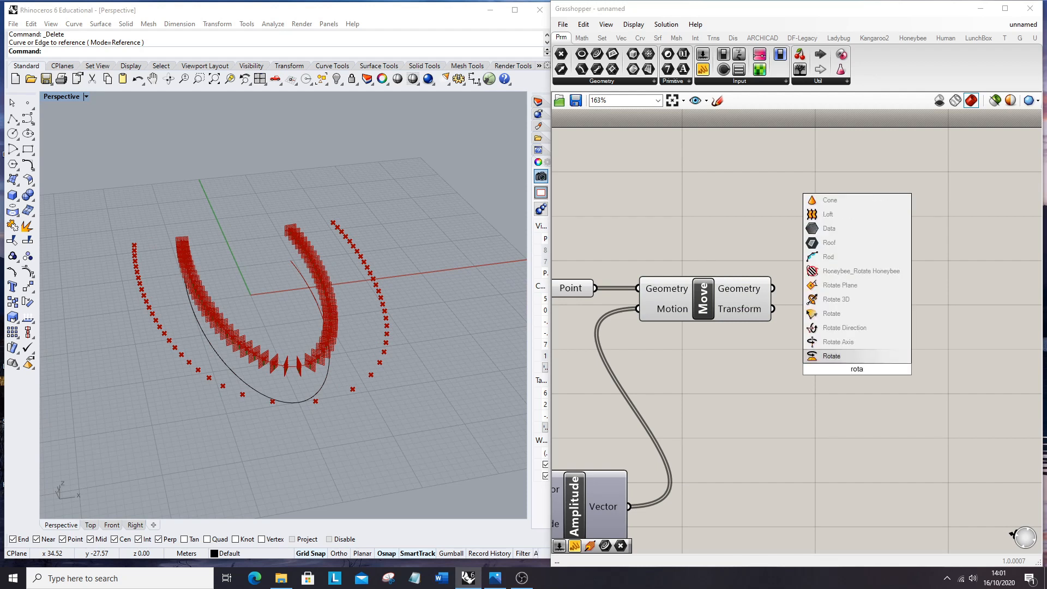
pyautogui.press('Return')
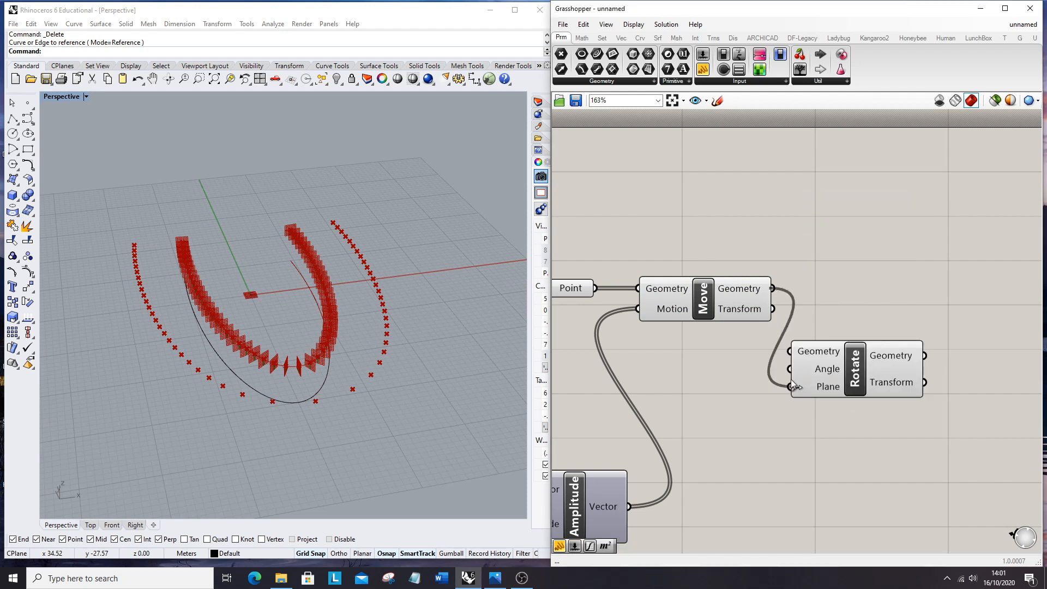
pyautogui.moveTo(836, 361); pyautogui.dragTo(934, 297)
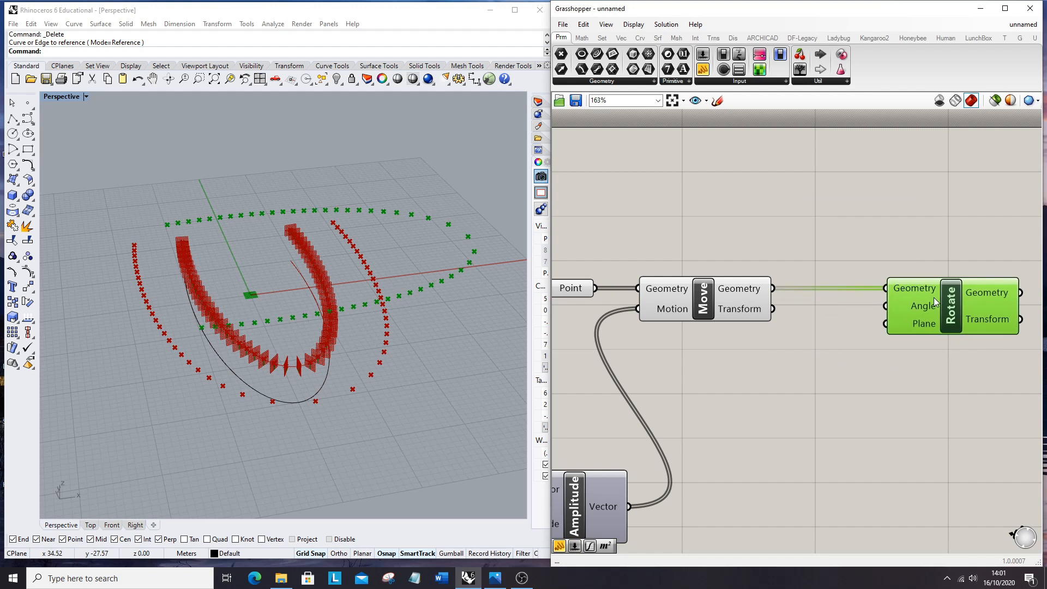
# - Switch the Rotate component's Angle input to degrees and place the component slightly lower
pyautogui.scroll(-2, 938, 305)
pyautogui.scroll(-2, 937, 313)
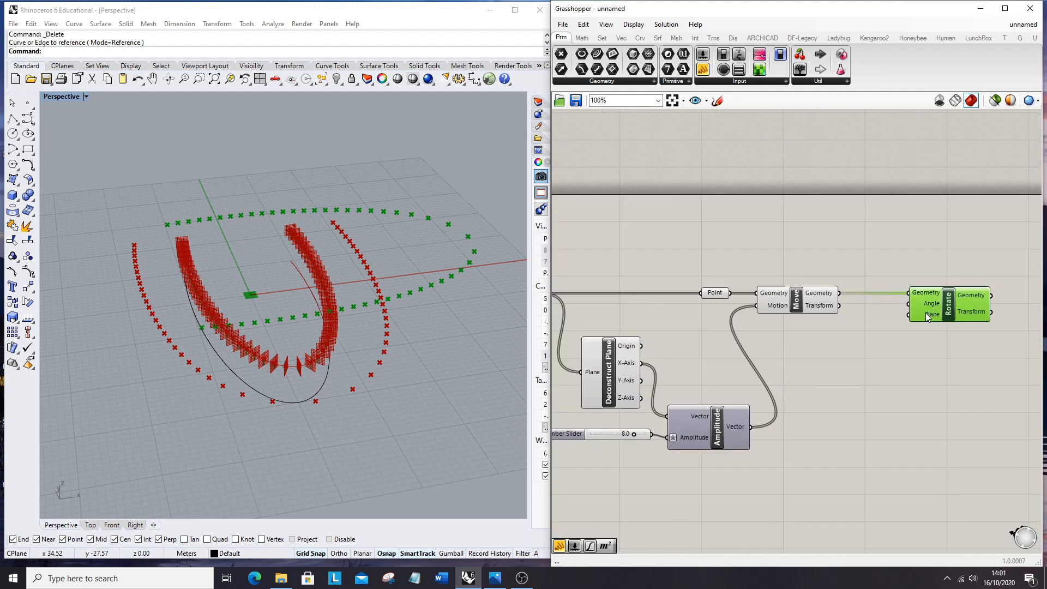
pyautogui.rightClick(926, 306)
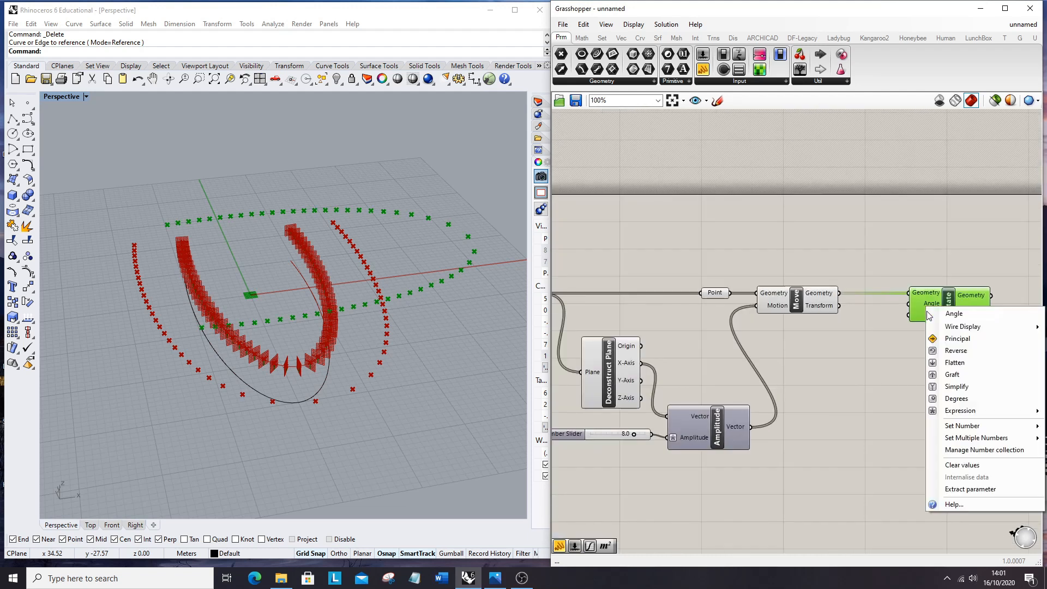
pyautogui.click(956, 398)
pyautogui.moveTo(944, 323); pyautogui.dragTo(949, 351)
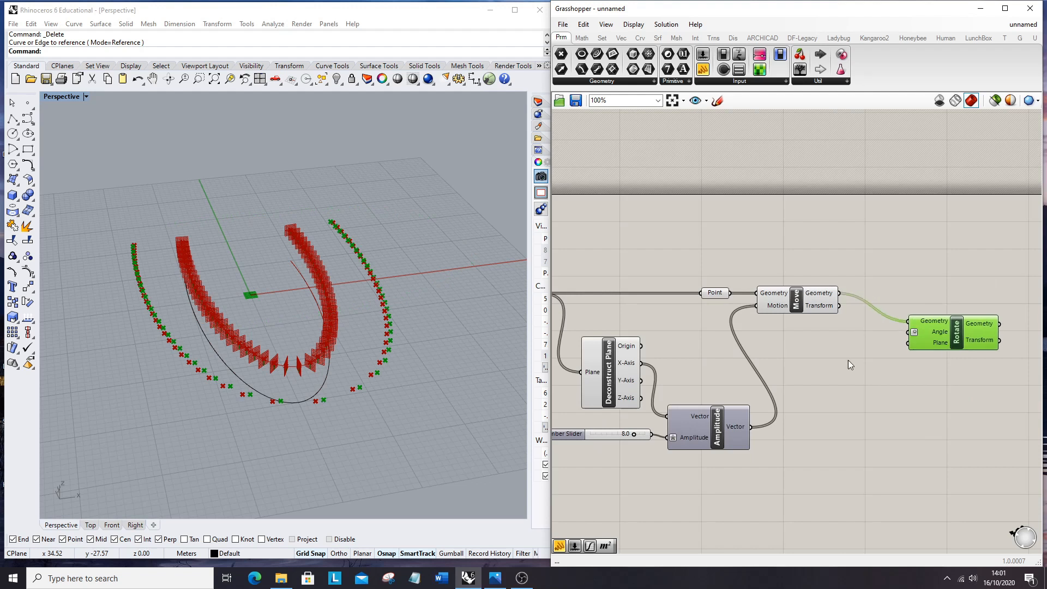
pyautogui.click(911, 371)
pyautogui.scroll(1, 898, 323)
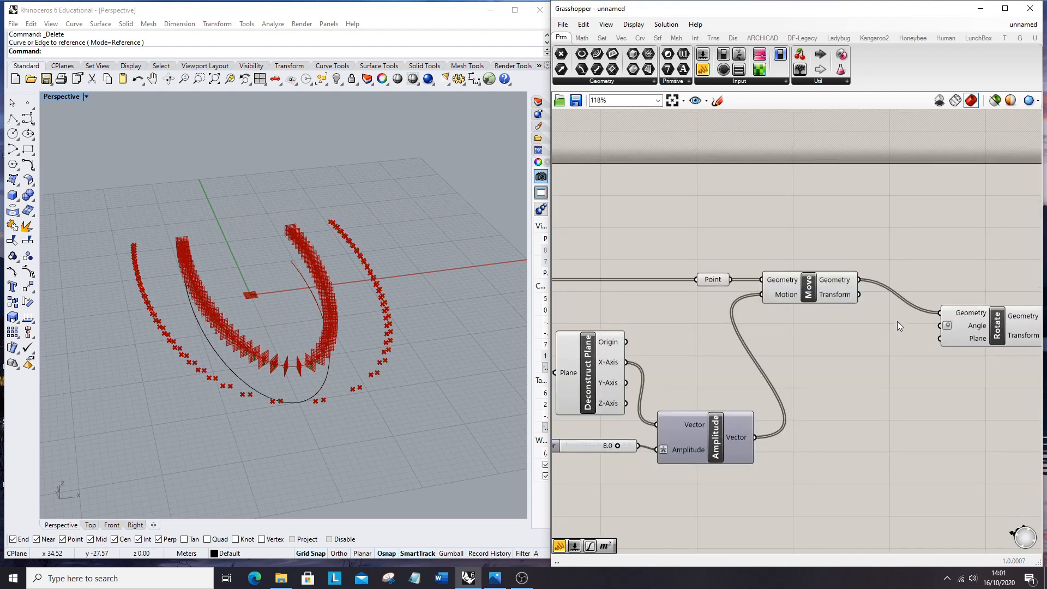
# - Connect the Perp Frames' Frames output to the Plane input of the Rotate component
pyautogui.scroll(-2, 898, 323)
pyautogui.scroll(4, 610, 294)
pyautogui.click(568, 283)
pyautogui.moveTo(607, 283); pyautogui.dragTo(1041, 374)
pyautogui.moveTo(816, 374); pyautogui.dragTo(905, 369)
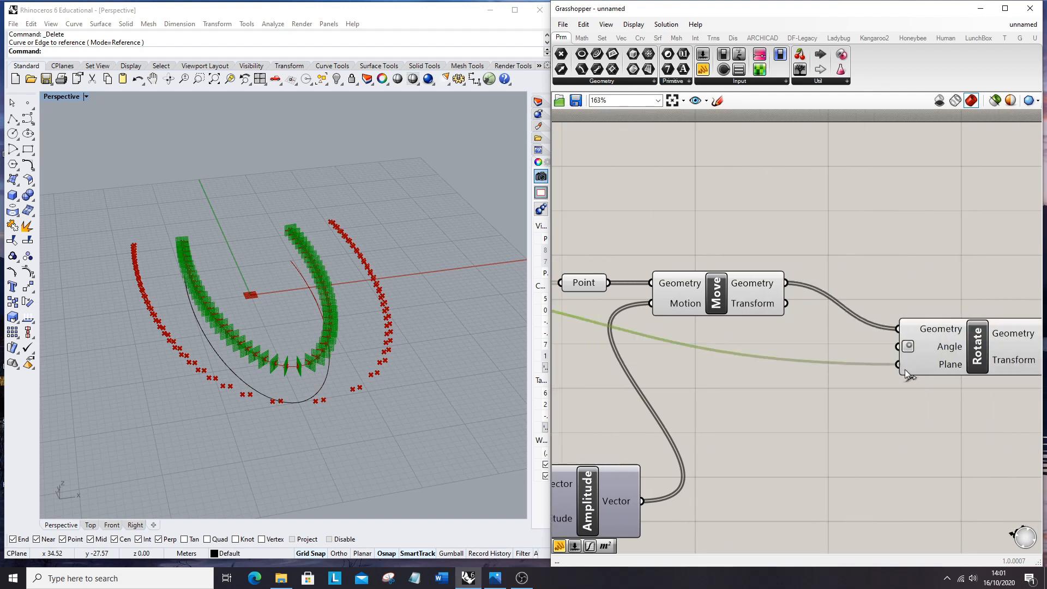
pyautogui.click(847, 370)
# - Move the Point parameter and second Move above the Frames wire and reposition Rotate next to them
pyautogui.scroll(-6, 881, 352)
pyautogui.scroll(4, 886, 353)
pyautogui.moveTo(624, 252); pyautogui.dragTo(795, 309)
pyautogui.moveTo(761, 295); pyautogui.dragTo(745, 250)
pyautogui.moveTo(895, 330); pyautogui.dragTo(898, 274)
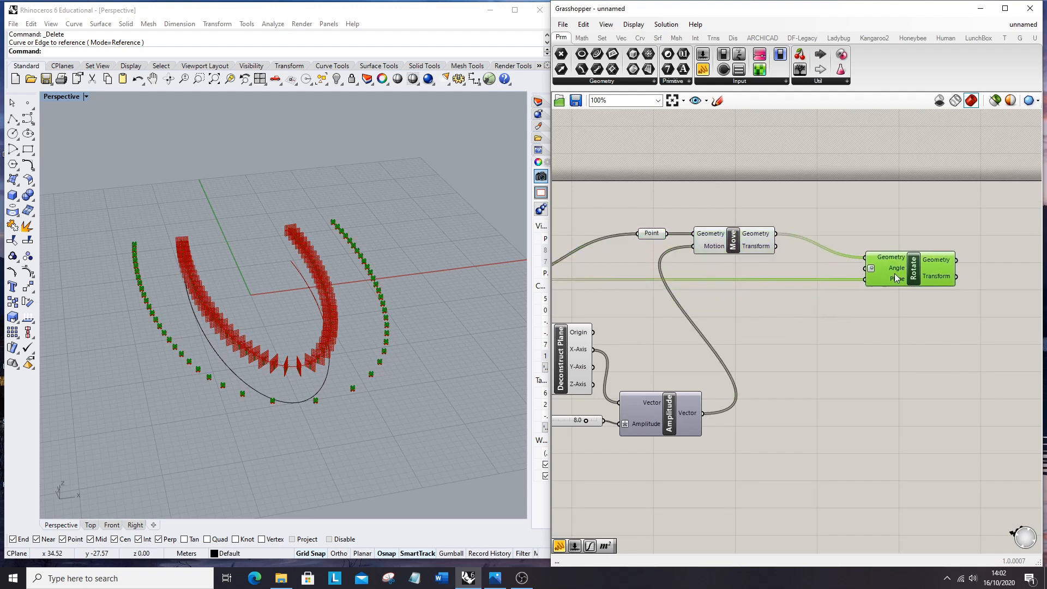
# - Add a panel containing 15, connect it to Rotate's Angle input, and place it beside that input
pyautogui.doubleClick(898, 336)
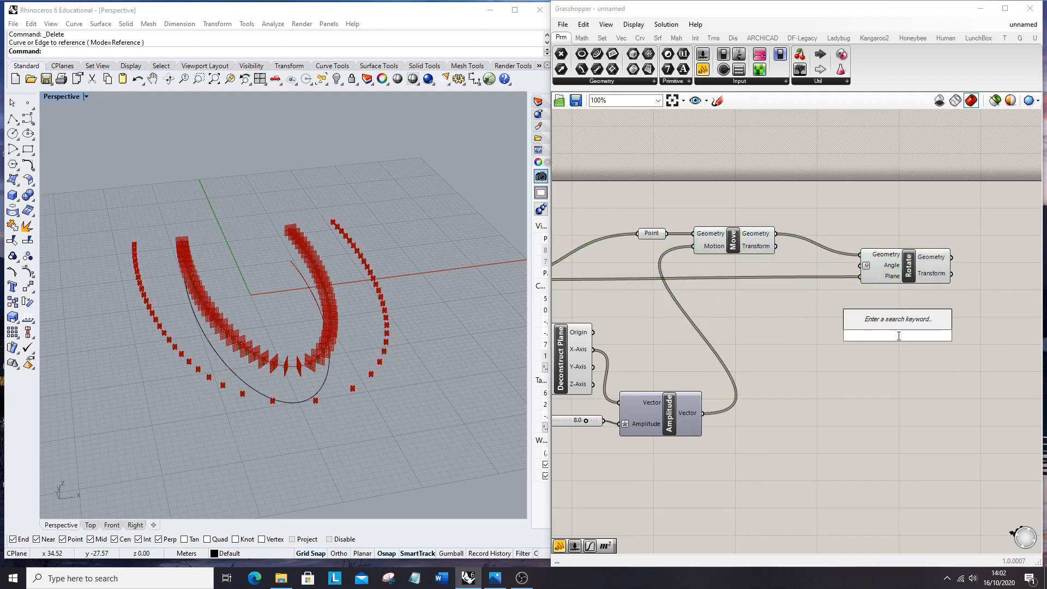
pyautogui.write('"15')
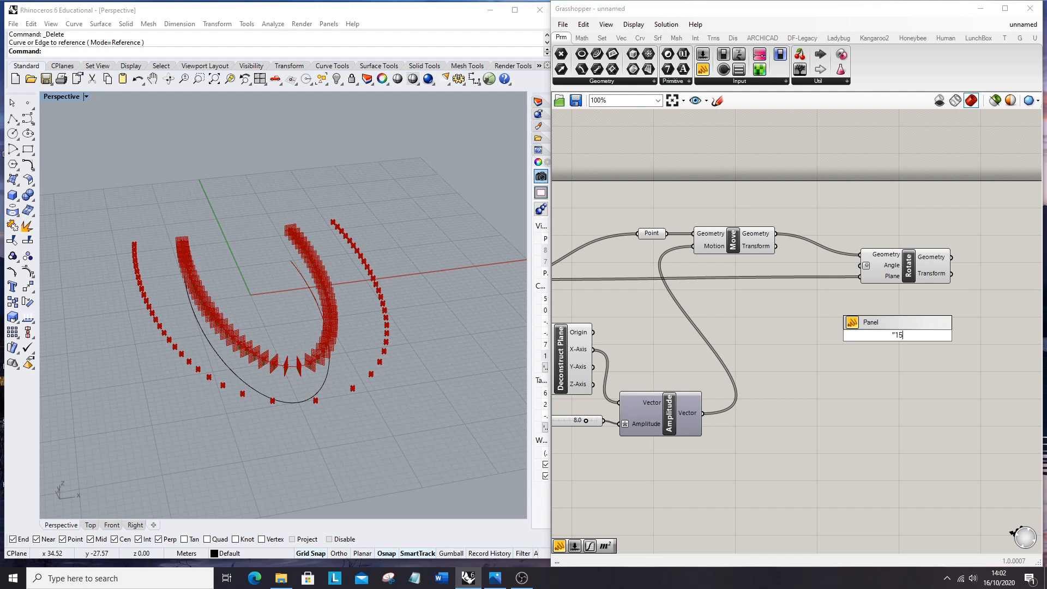
pyautogui.press('Return')
pyautogui.scroll(3, 1006, 428)
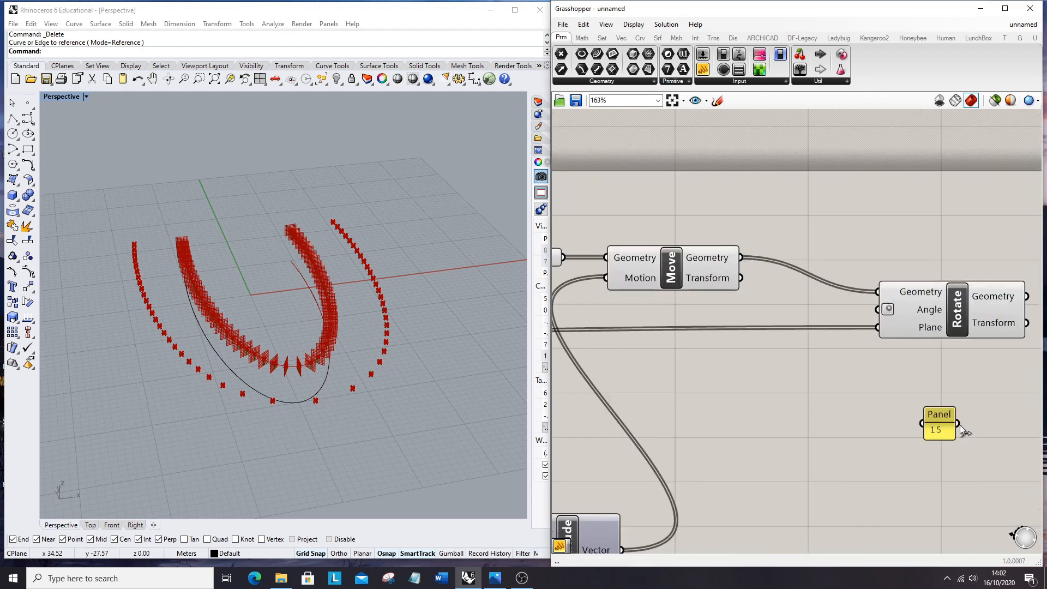
pyautogui.moveTo(878, 311); pyautogui.dragTo(878, 310)
pyautogui.moveTo(422, 417); pyautogui.dragTo(302, 359, button='right')
pyautogui.moveTo(941, 414); pyautogui.dragTo(829, 297)
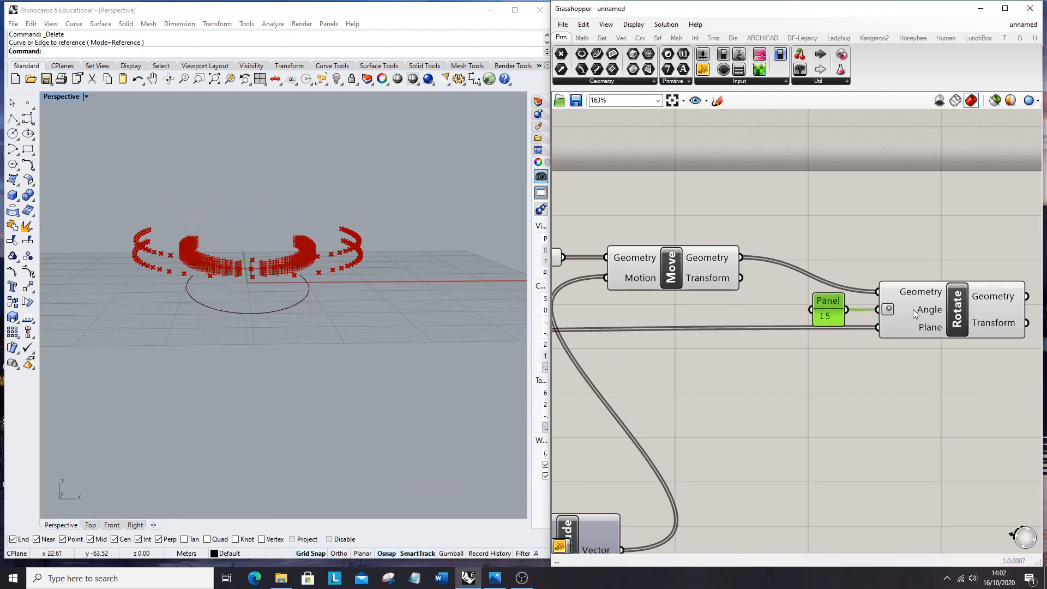
# - Apply the expression -x to the Angle input of the Rotate component
pyautogui.click(829, 359)
pyautogui.rightClick(927, 310)
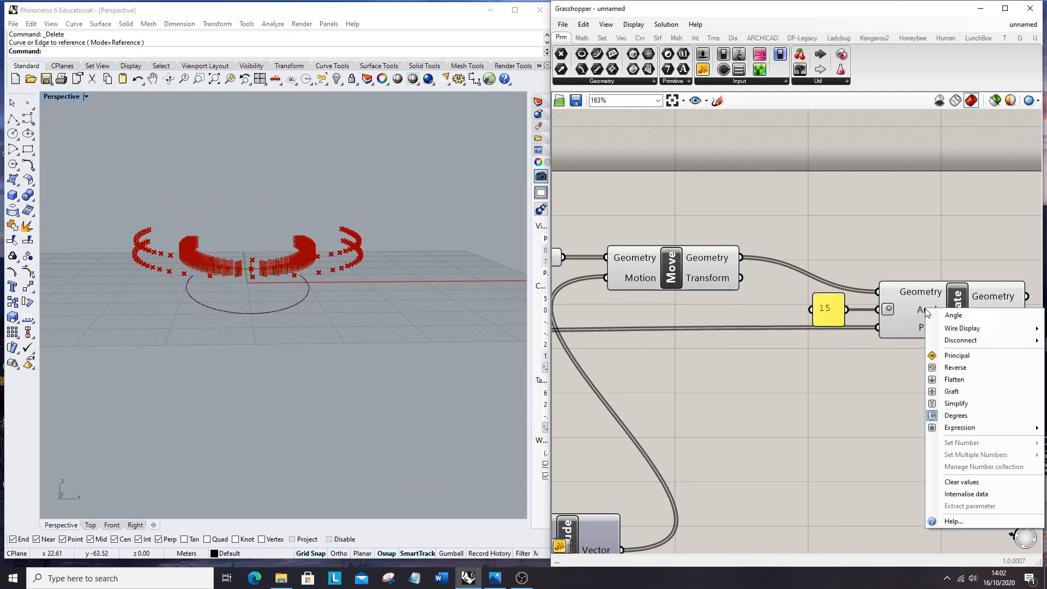
pyautogui.moveTo(962, 430)
pyautogui.click(857, 441)
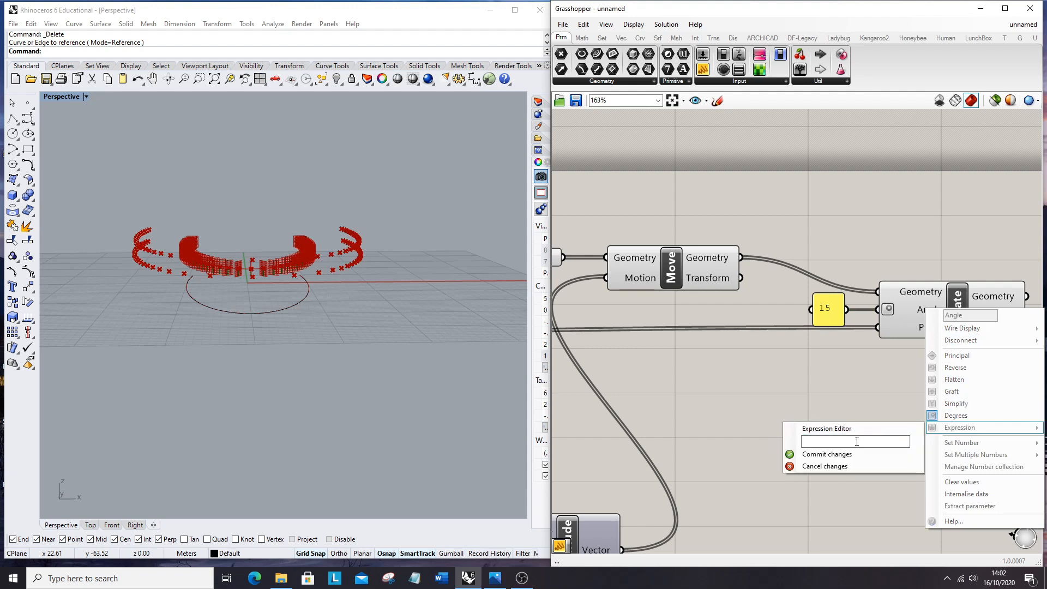
pyautogui.click(827, 454)
pyautogui.moveTo(440, 351); pyautogui.dragTo(306, 326, button='right')
# - Replace the panel feeding Rotate's Angle input with a number slider whose minimum is 0
pyautogui.doubleClick(775, 327)
pyautogui.write('0<')
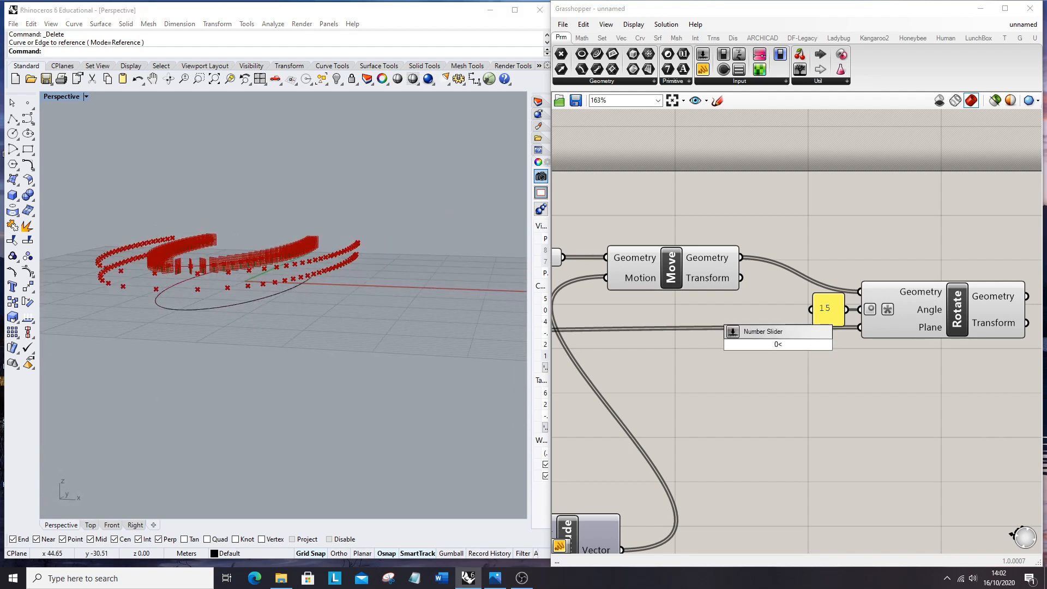
pyautogui.press('Return')
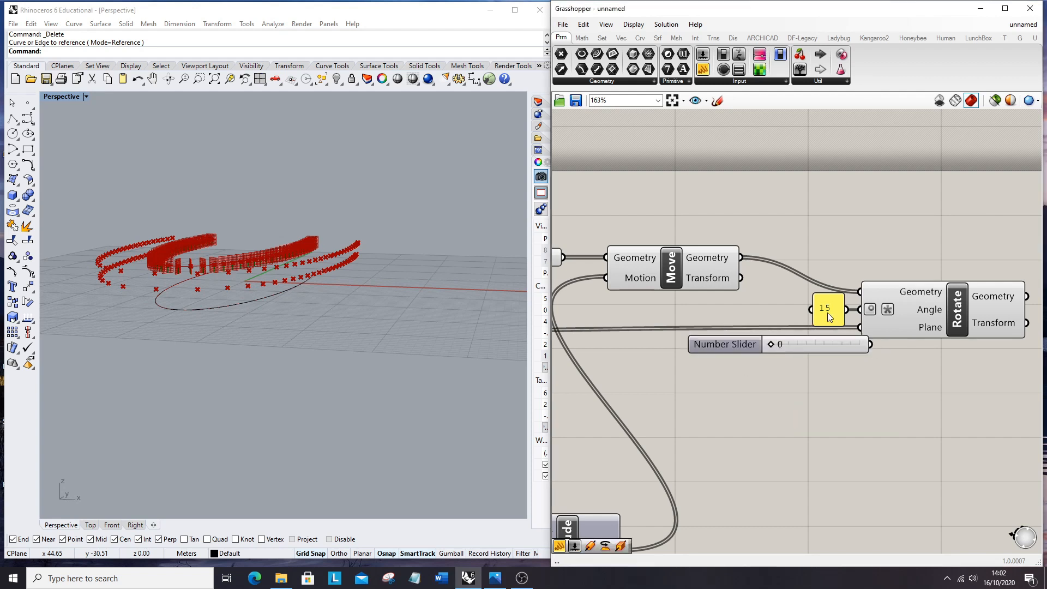
pyautogui.moveTo(827, 312); pyautogui.dragTo(741, 306)
pyautogui.press('Delete')
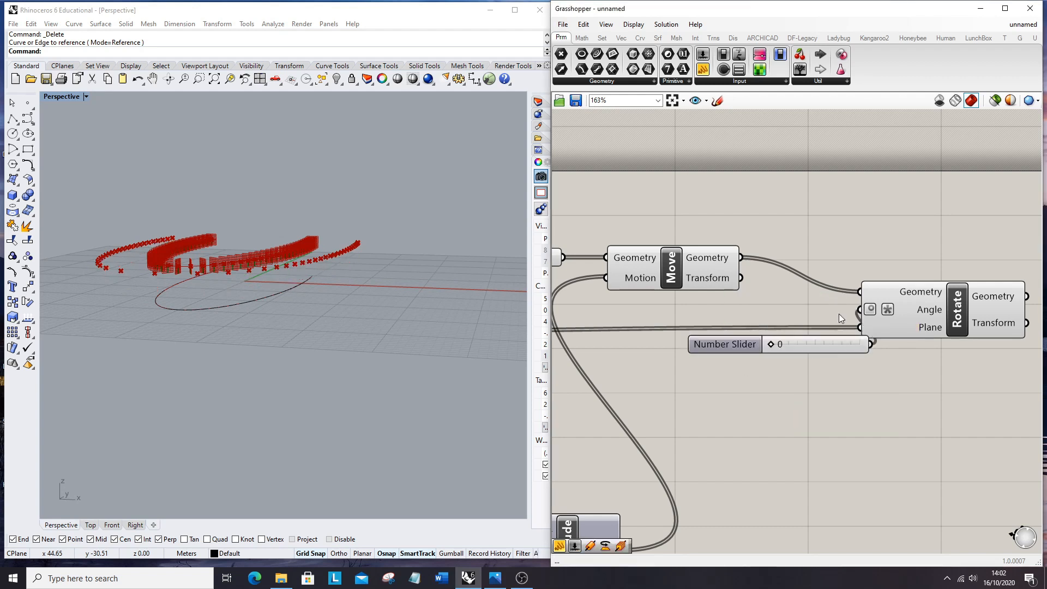
# - Place the new number slider beside Rotate's Angle input and set it to 15
pyautogui.moveTo(740, 343); pyautogui.dragTo(703, 310)
pyautogui.moveTo(768, 309)
pyautogui.mouseDown()
pyautogui.moveTo(754, 309)
pyautogui.moveTo(787, 309)
pyautogui.mouseUp()
pyautogui.moveTo(306, 318); pyautogui.dragTo(349, 306, button='right')
pyautogui.moveTo(764, 317); pyautogui.dragTo(777, 321)
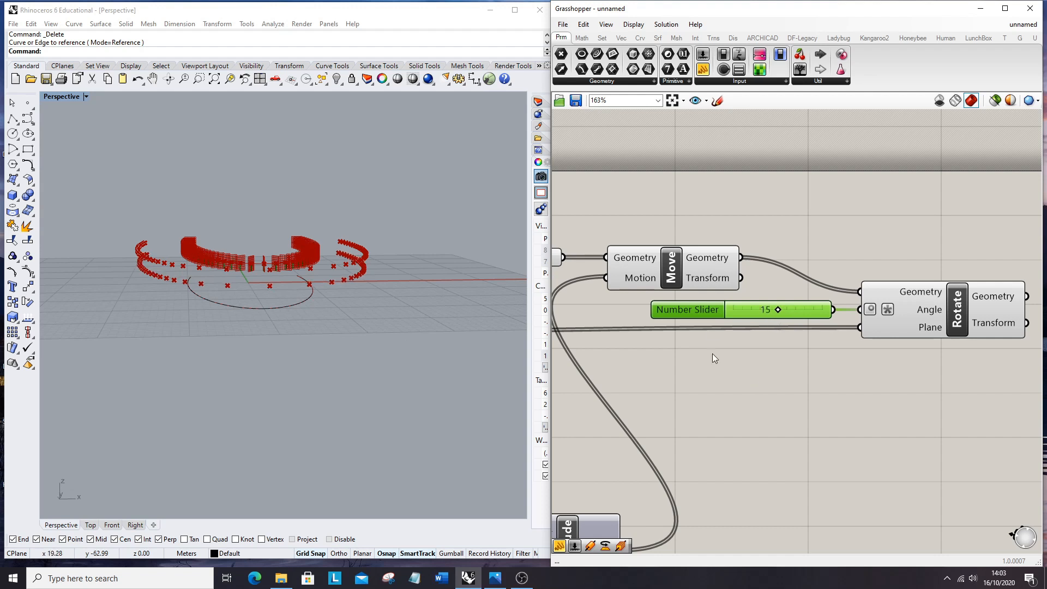
# - Duplicate the Rotate component together with its angle slider, placing the copies below and beyond the originals
pyautogui.scroll(-5, 788, 305)
pyautogui.scroll(5, 803, 306)
pyautogui.moveTo(833, 365); pyautogui.dragTo(637, 281)
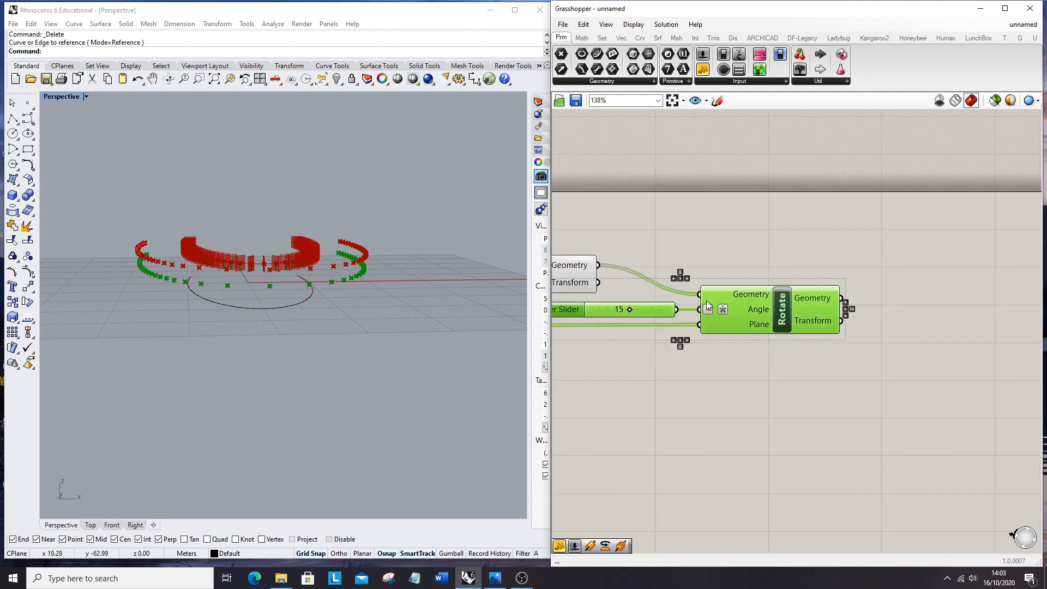
pyautogui.scroll(-3, 736, 284)
pyautogui.keyDown('alt'); pyautogui.moveTo(736, 297); pyautogui.dragTo(814, 377); pyautogui.keyUp('alt')
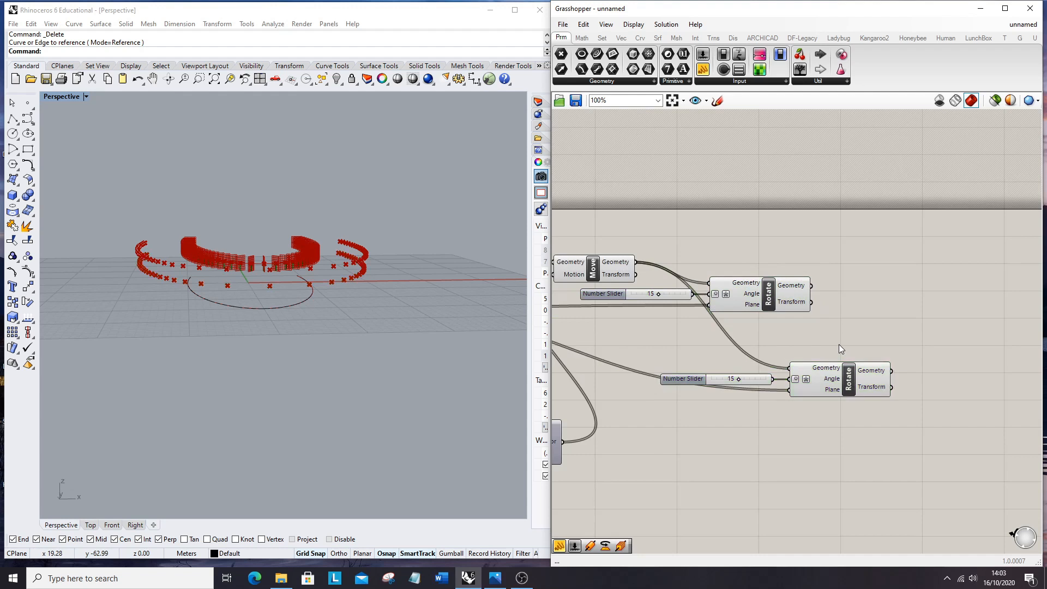
# - Remove the -x expression from the Angle input of the copied Rotate component
pyautogui.scroll(3, 850, 343)
pyautogui.scroll(5, 807, 381)
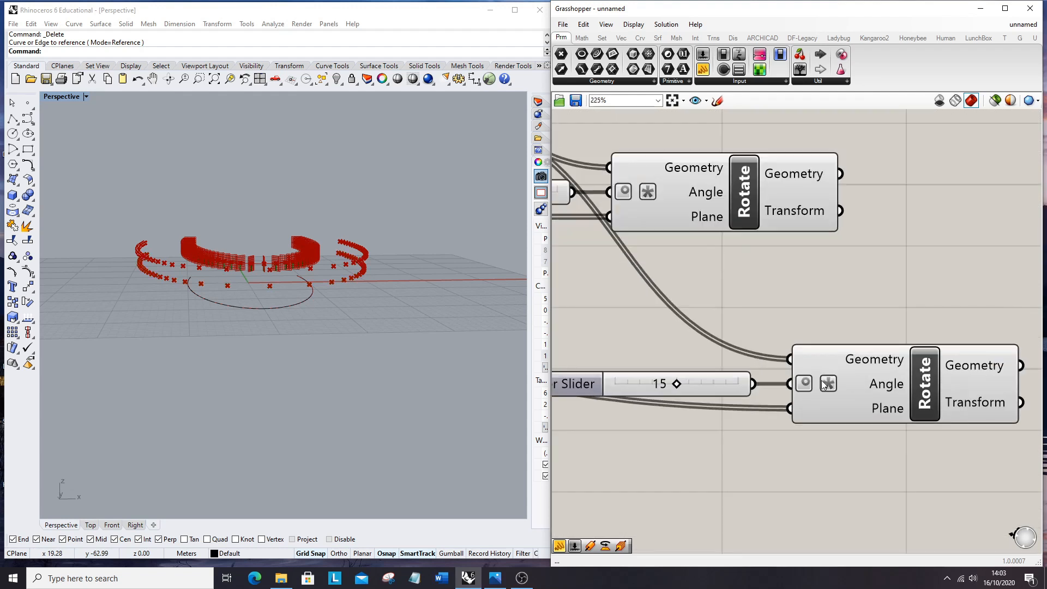
pyautogui.rightClick(888, 387)
pyautogui.moveTo(927, 465)
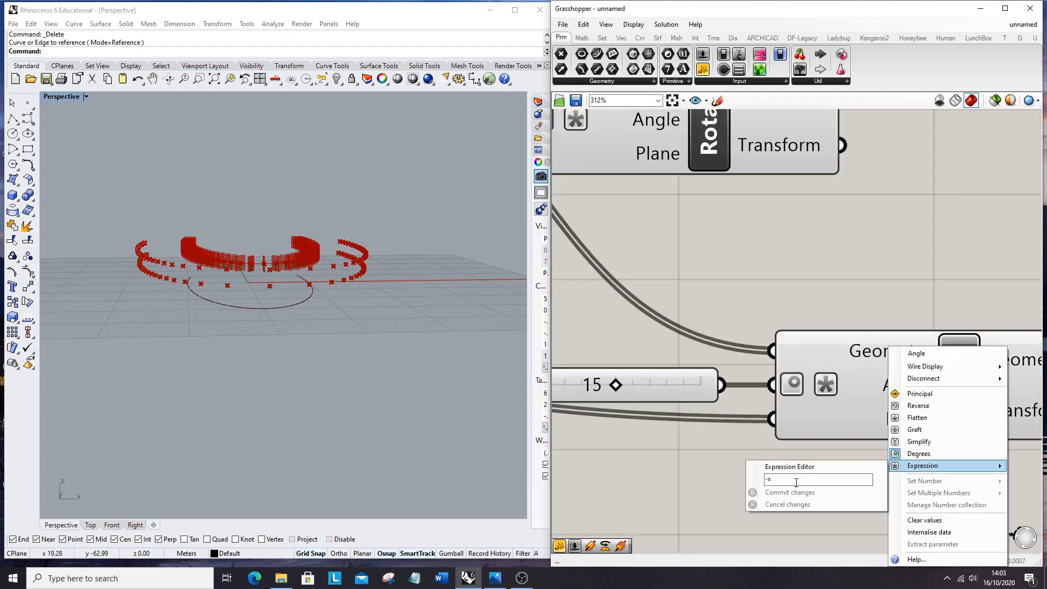
pyautogui.click(790, 492)
pyautogui.scroll(-7, 818, 312)
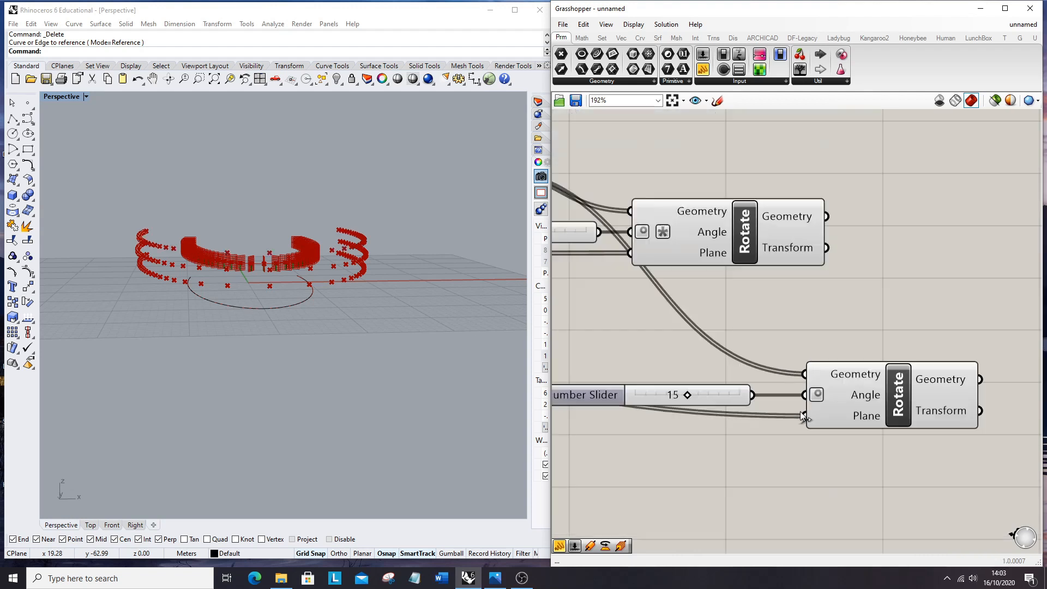
# - Connect the first Rotate's Geometry output to the second Rotate and set its angle slider's maximum and value to 45
pyautogui.scroll(4, 738, 401)
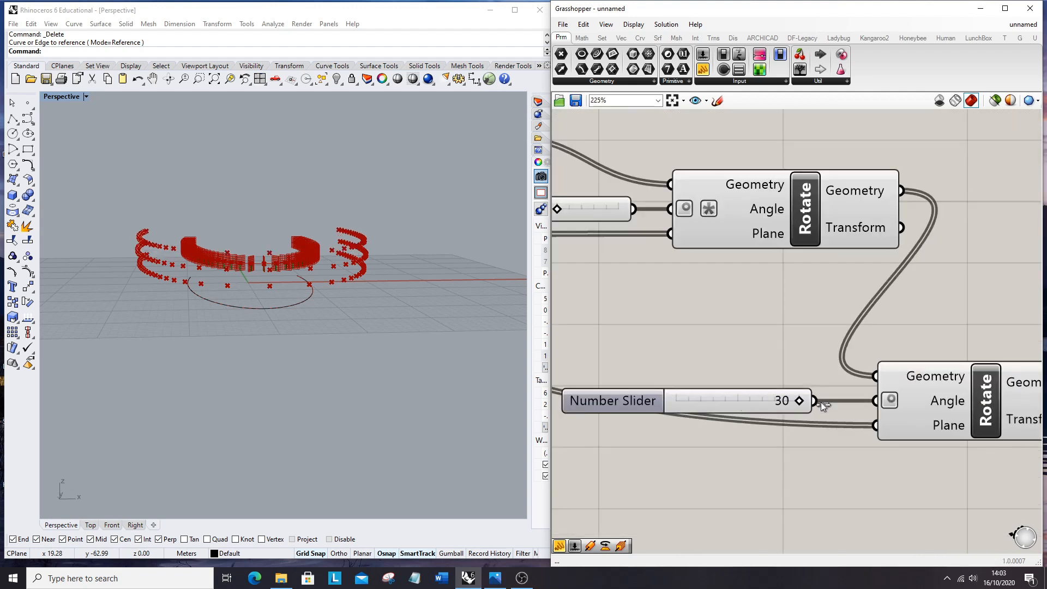
pyautogui.doubleClick(611, 401)
pyautogui.doubleClick(641, 431)
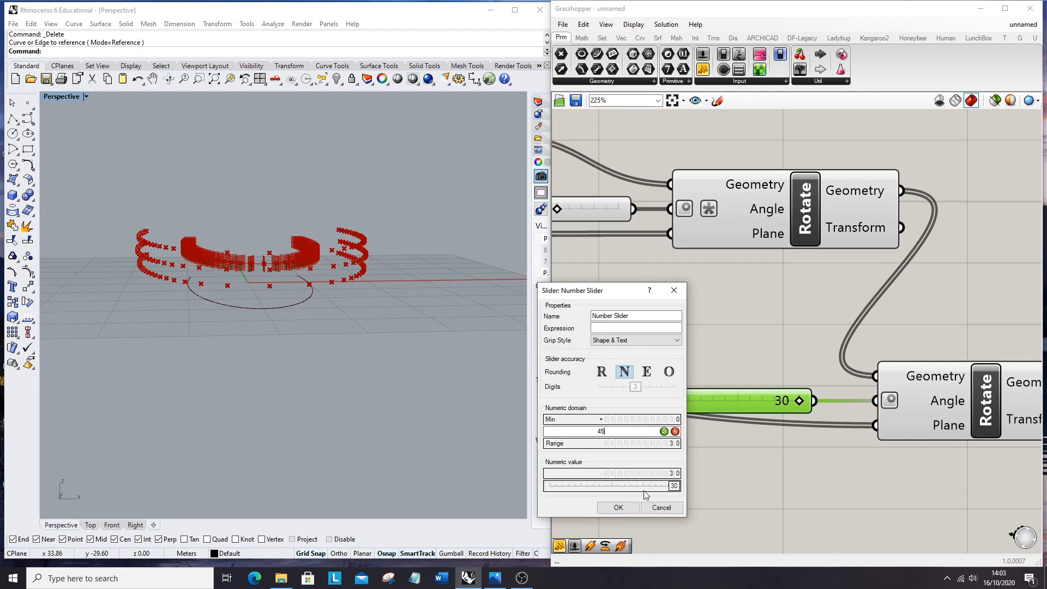
pyautogui.click(622, 506)
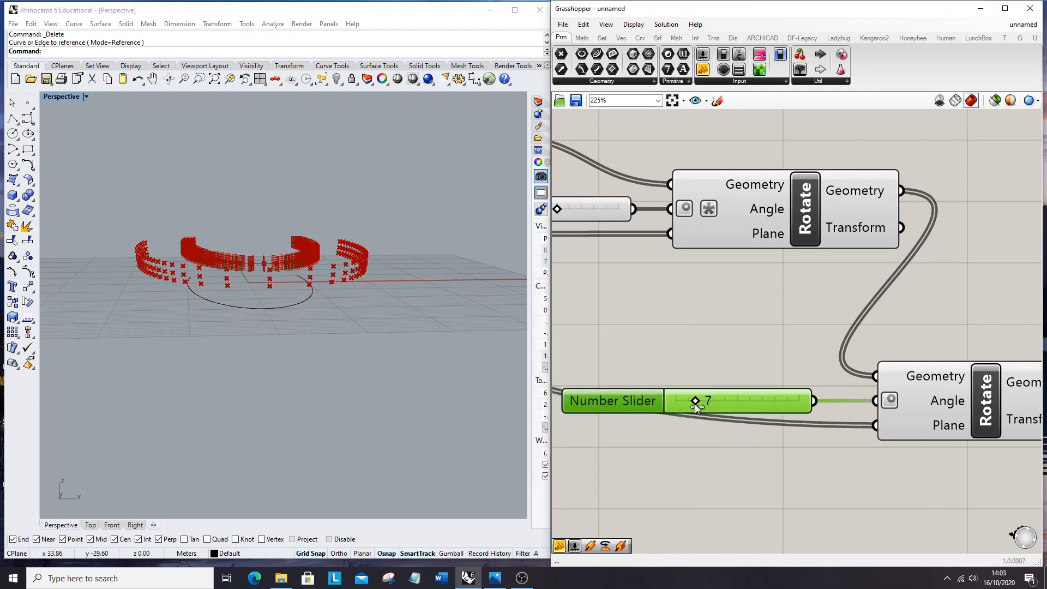
pyautogui.moveTo(696, 406); pyautogui.dragTo(797, 405)
# - Space out the second Rotate component and its 45 slider from the first Rotate
pyautogui.scroll(-3, 841, 411)
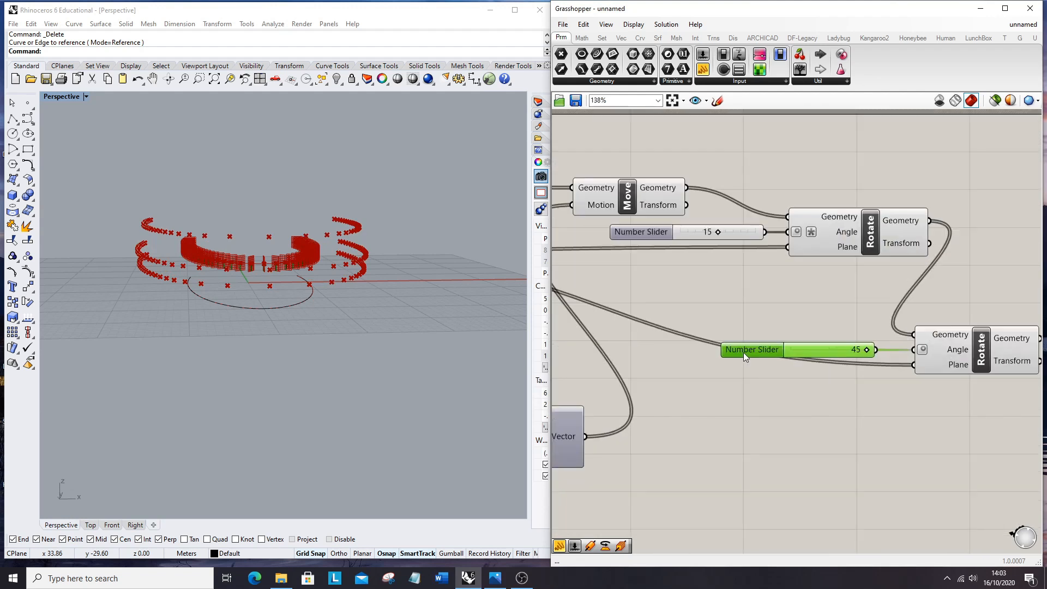
pyautogui.scroll(-3, 763, 343)
pyautogui.moveTo(876, 334); pyautogui.dragTo(920, 333)
pyautogui.scroll(3, 721, 338)
pyautogui.moveTo(721, 338); pyautogui.dragTo(784, 339)
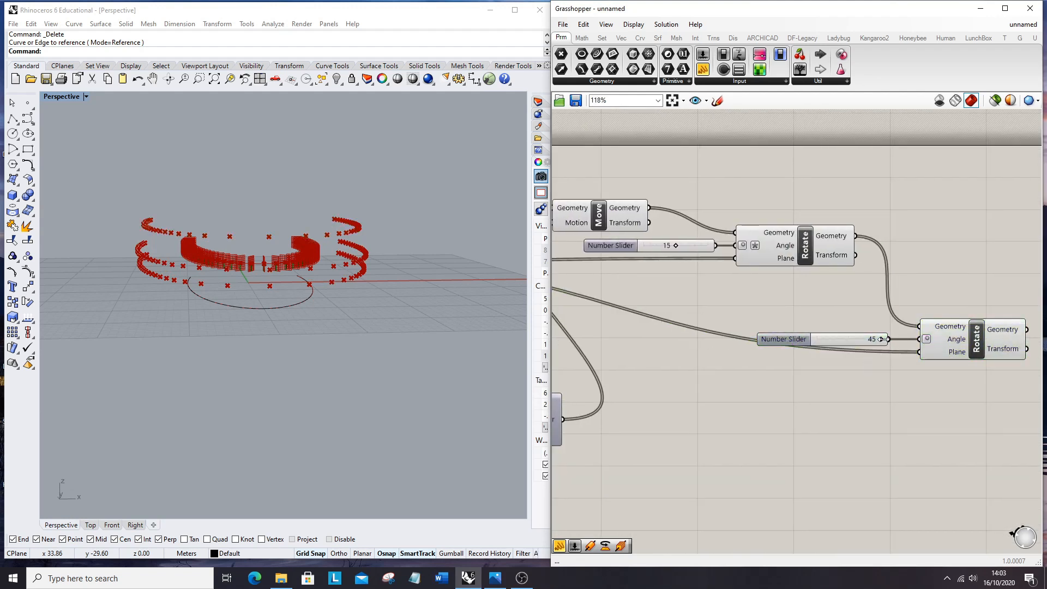
# - Add a Range component below the Count slider of Perp Frames
pyautogui.scroll(-5, 961, 325)
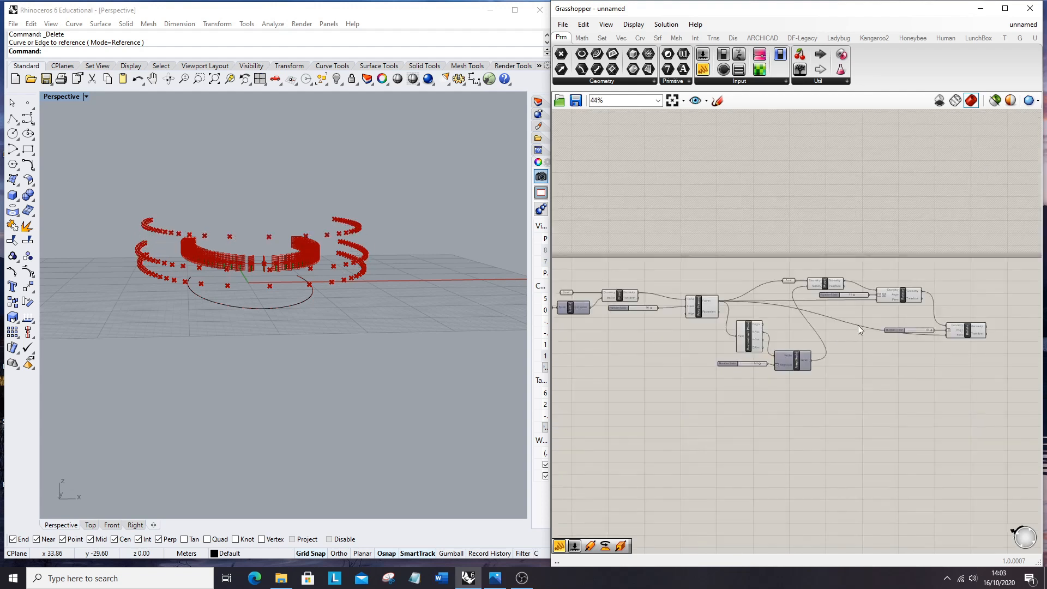
pyautogui.scroll(5, 722, 310)
pyautogui.scroll(1, 693, 326)
pyautogui.doubleClick(689, 392)
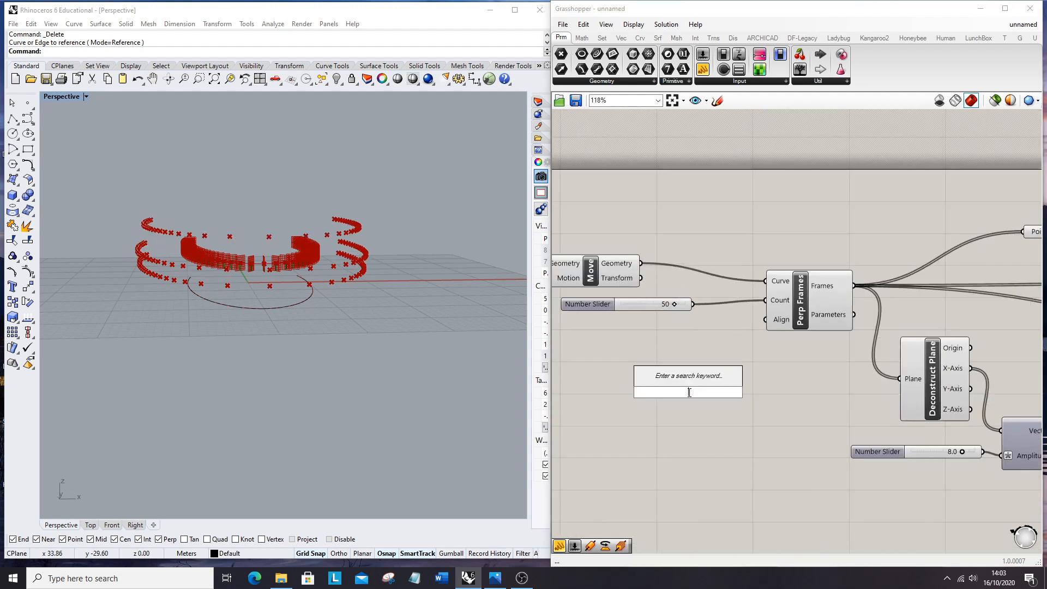
pyautogui.write('range')
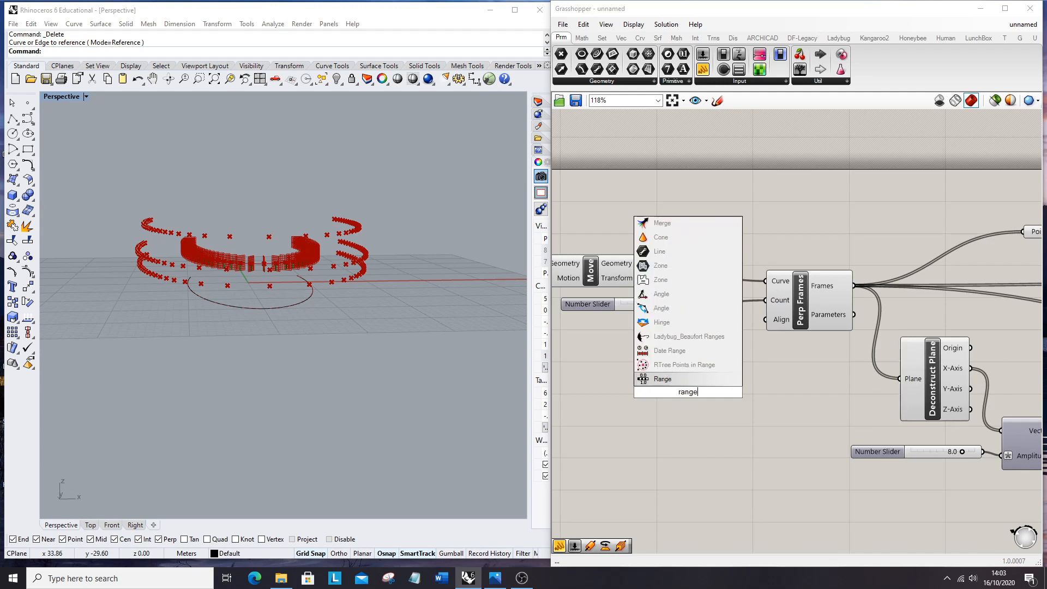
pyautogui.press('Return')
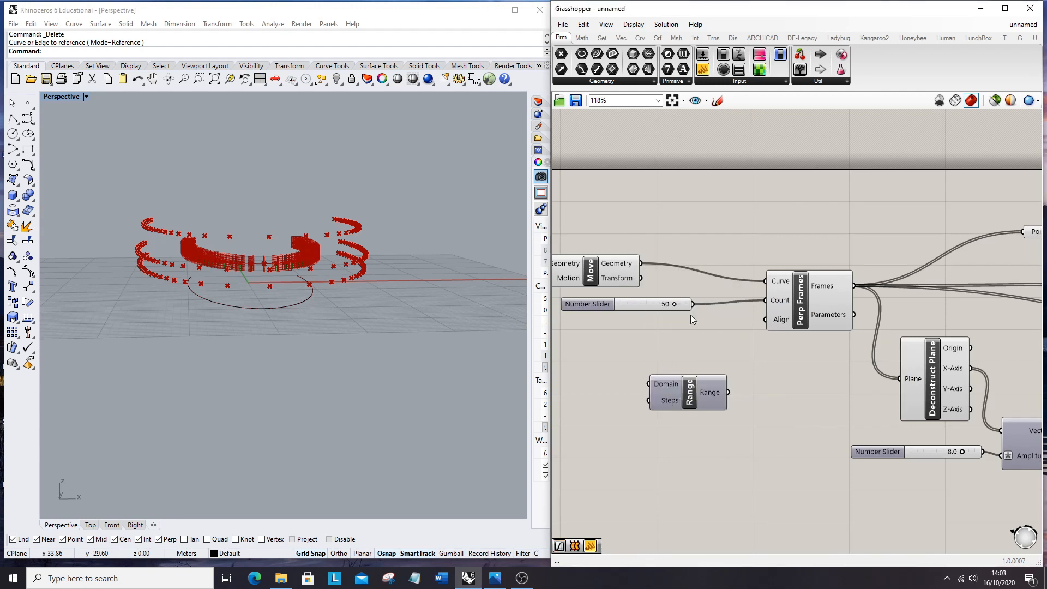
# - Connect the Perp Frames' Count slider to Range's Steps input and move Range lower, beneath Perp Frames
pyautogui.moveTo(693, 305); pyautogui.dragTo(658, 416)
pyautogui.scroll(-4, 706, 369)
pyautogui.scroll(4, 767, 425)
pyautogui.moveTo(767, 416)
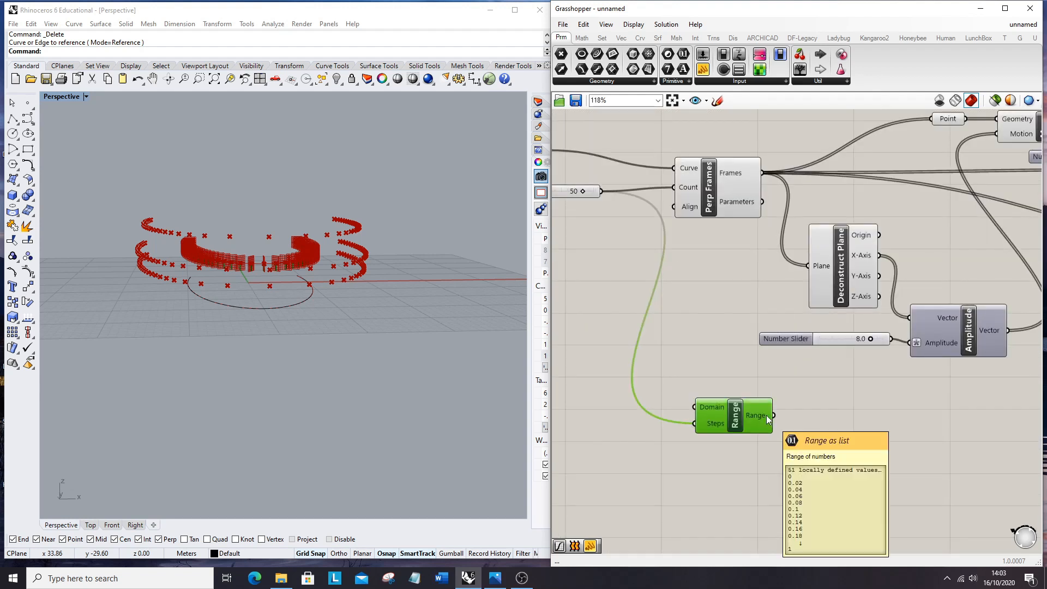
pyautogui.scroll(1, 809, 467)
# - Add a Graph Mapper, connect Range's output to it, and place it beside Range
pyautogui.doubleClick(809, 467)
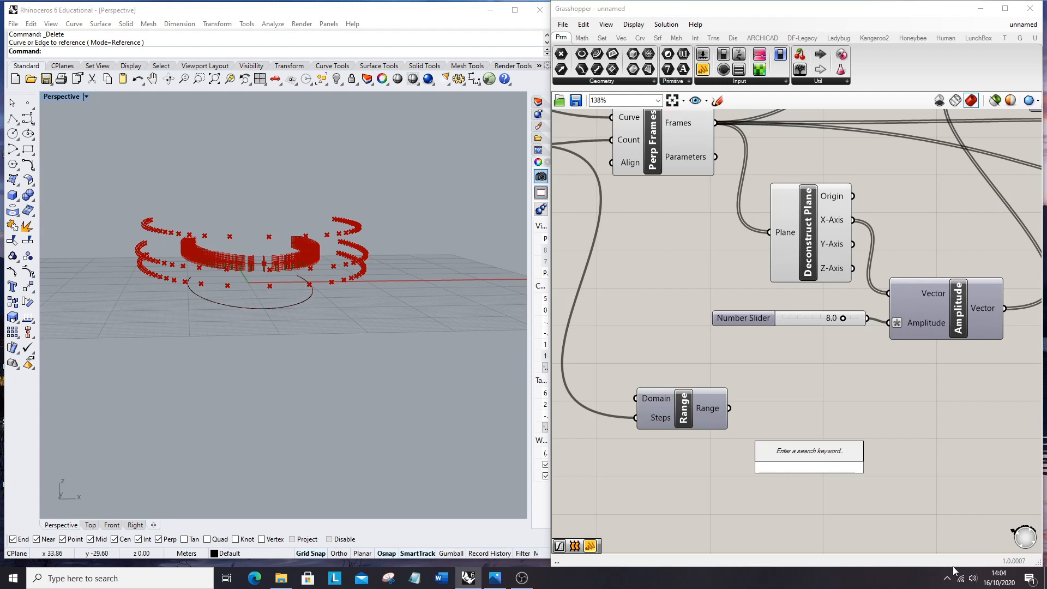
pyautogui.write('map')
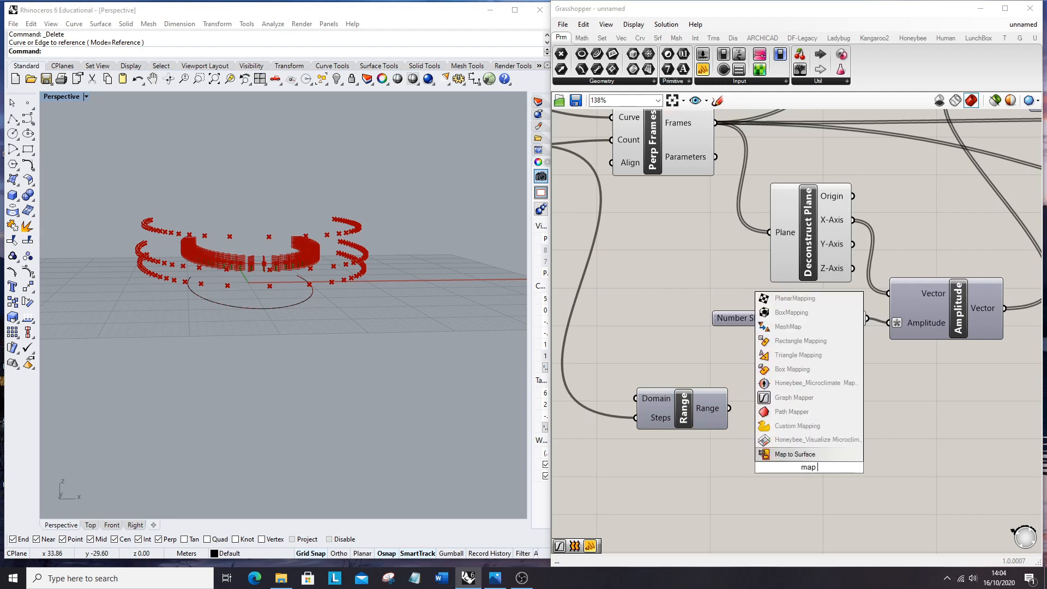
pyautogui.write(' gr')
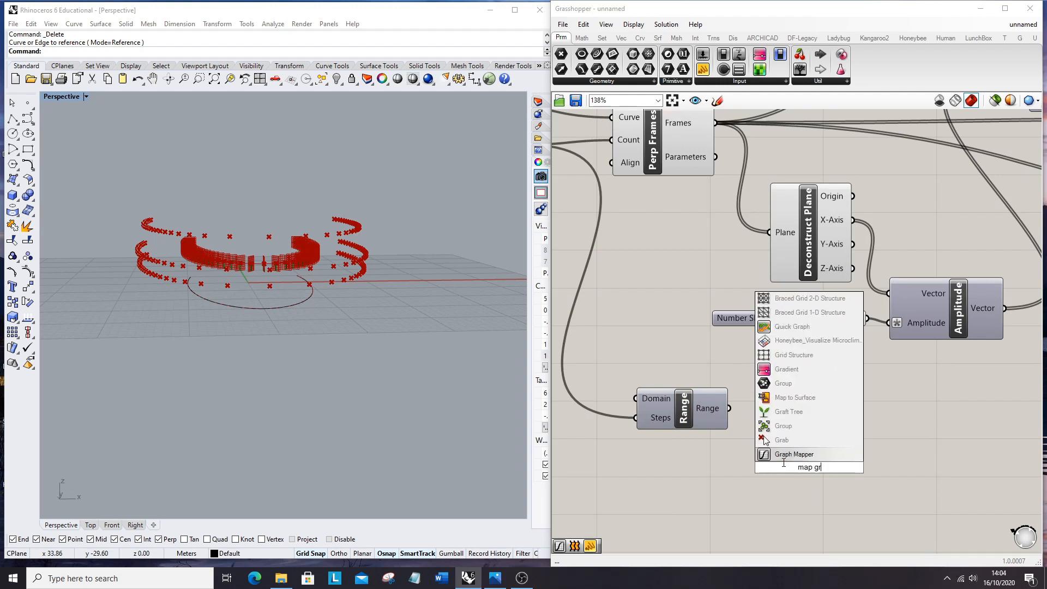
pyautogui.click(792, 455)
pyautogui.scroll(-1, 722, 423)
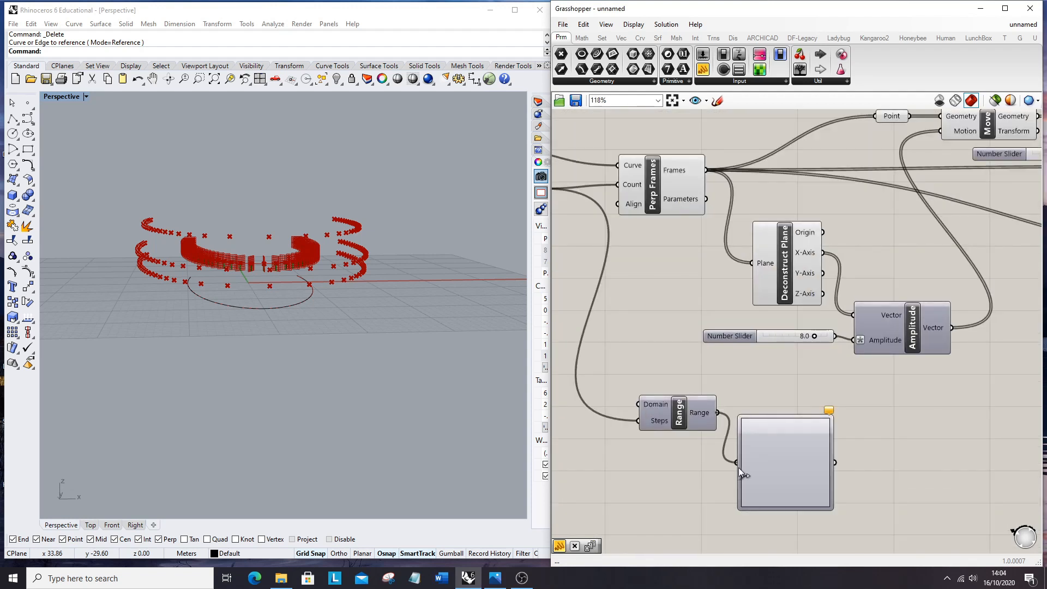
pyautogui.moveTo(740, 468); pyautogui.dragTo(778, 428)
# - Set the Graph Mapper to a sine graph and adjust its handles to form a repeating wave
pyautogui.rightClick(823, 417)
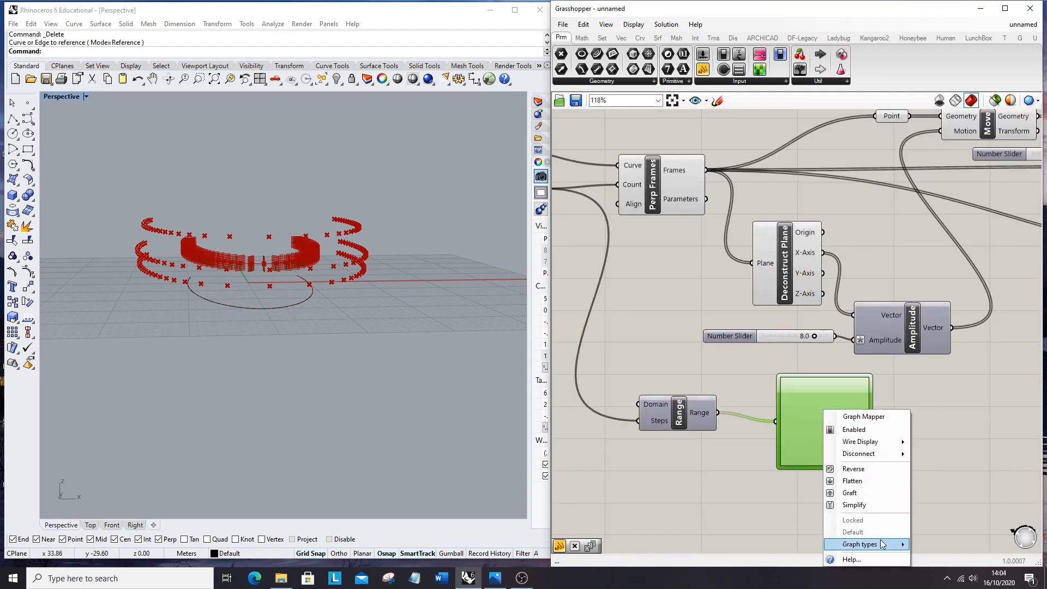
pyautogui.moveTo(881, 544)
pyautogui.click(939, 539)
pyautogui.scroll(-3, 746, 394)
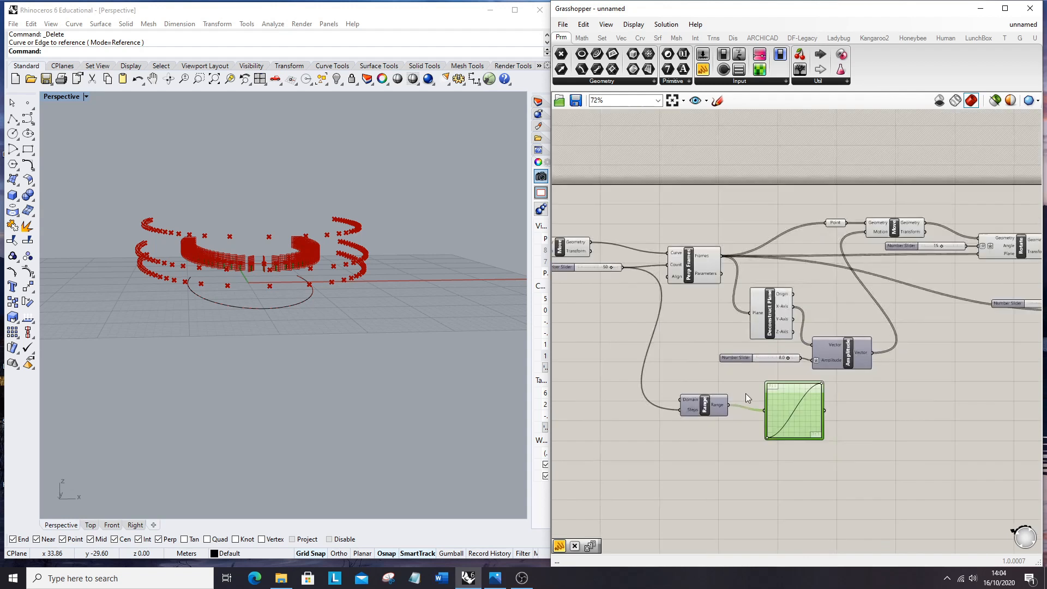
pyautogui.scroll(3, 879, 429)
pyautogui.scroll(4, 712, 381)
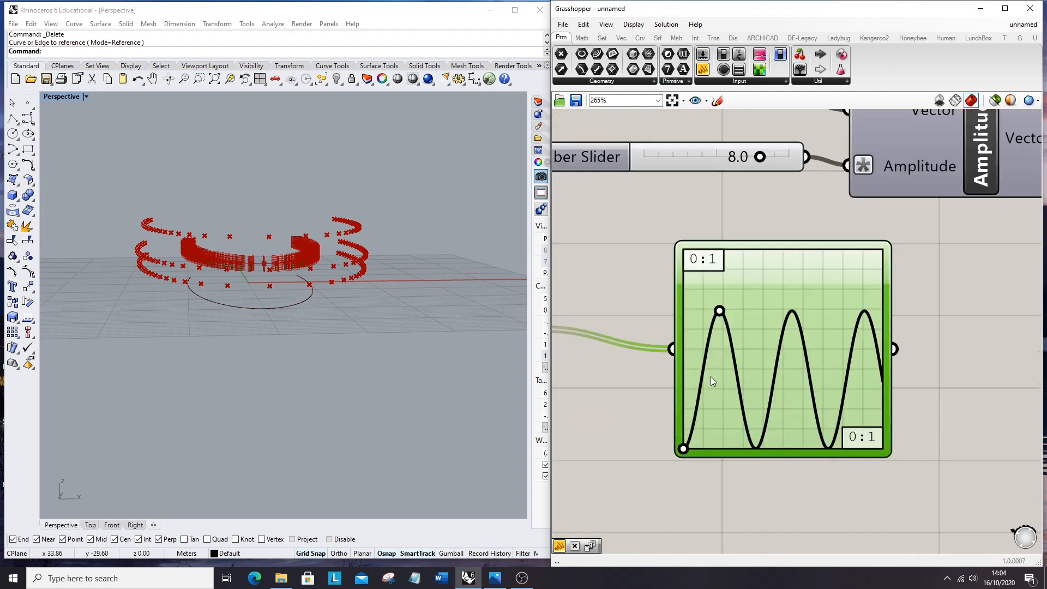
pyautogui.moveTo(719, 312); pyautogui.dragTo(739, 296)
# - Add a Multiplication component with the 45 slider connected to A and the Graph Mapper output connected to B
pyautogui.scroll(-5, 709, 385)
pyautogui.scroll(-2, 656, 425)
pyautogui.moveTo(893, 321); pyautogui.dragTo(849, 335, button='right')
pyautogui.scroll(3, 827, 372)
pyautogui.doubleClick(767, 414)
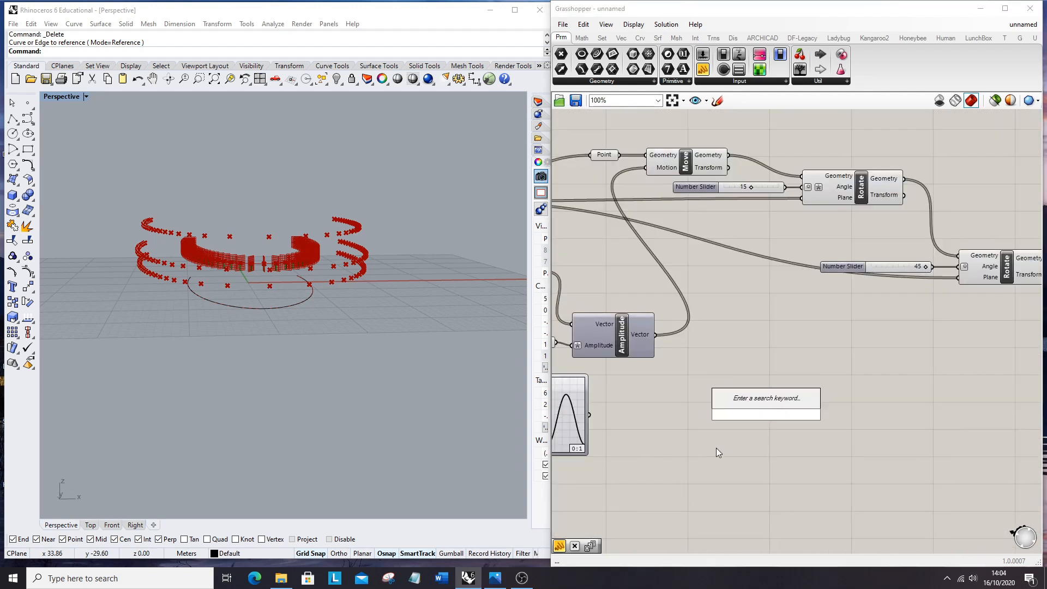
pyautogui.write('multi')
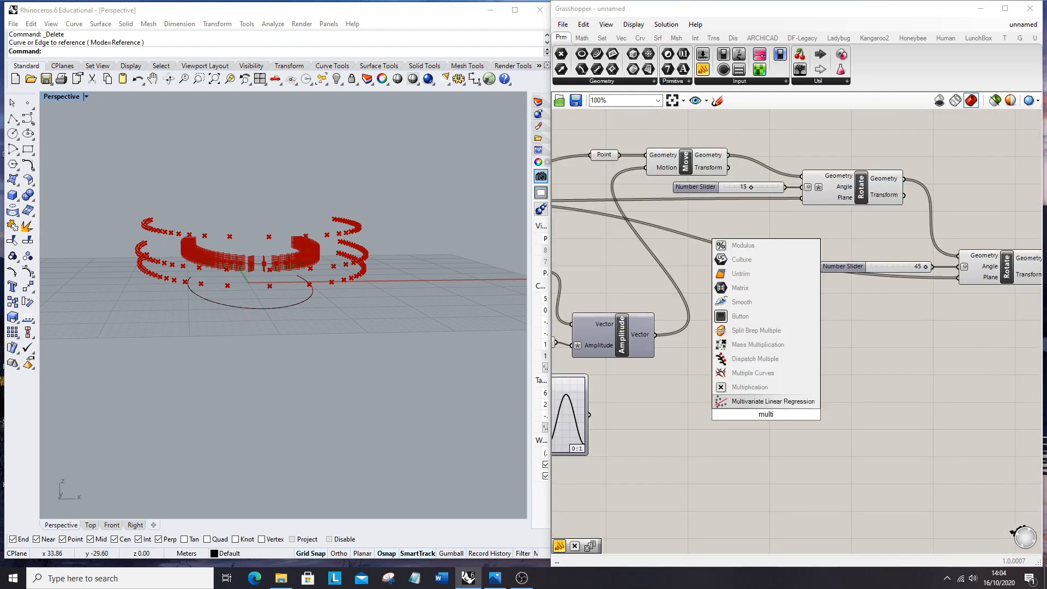
pyautogui.click(763, 387)
pyautogui.scroll(-1, 830, 322)
pyautogui.scroll(1, 918, 272)
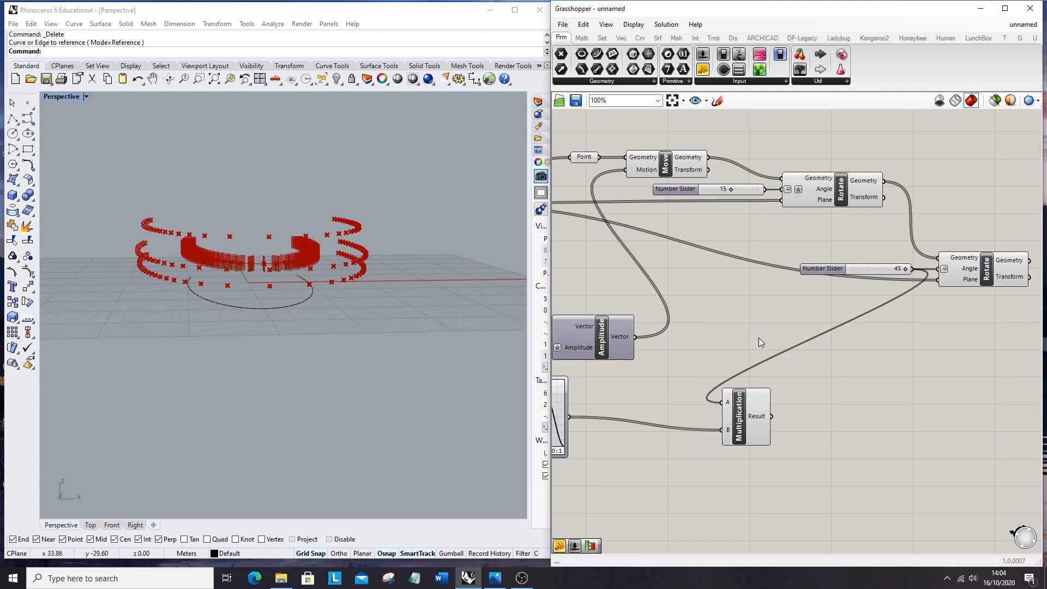
# - Move the 45 slider next to Multiplication and connect Multiplication's Result to the second Rotate's Angle input
pyautogui.scroll(-2, 758, 338)
pyautogui.scroll(2, 768, 383)
pyautogui.moveTo(825, 240); pyautogui.dragTo(698, 270)
pyautogui.scroll(-3, 742, 336)
pyautogui.moveTo(813, 336); pyautogui.dragTo(810, 361)
pyautogui.moveTo(710, 297); pyautogui.dragTo(718, 352)
pyautogui.moveTo(685, 392); pyautogui.dragTo(745, 391, button='right')
pyautogui.scroll(1, 745, 391)
# - Turn off the preview of the components upstream of the second Rotate
pyautogui.moveTo(186, 333); pyautogui.dragTo(262, 306, button='right')
pyautogui.scroll(-5, 860, 306)
pyautogui.click(858, 307)
pyautogui.moveTo(858, 307); pyautogui.dragTo(586, 220)
pyautogui.rightClick(740, 171)
pyautogui.click(777, 191)
pyautogui.click(914, 319)
# - Reshape the Graph Mapper's sine wave with its two handles, making the peaks higher and the waves more closely spaced
pyautogui.scroll(8, 914, 319)
pyautogui.moveTo(444, 327); pyautogui.dragTo(436, 355, button='right')
pyautogui.scroll(4, 775, 317)
pyautogui.moveTo(774, 317)
pyautogui.mouseDown()
pyautogui.moveTo(622, 317)
pyautogui.moveTo(775, 317)
pyautogui.mouseUp()
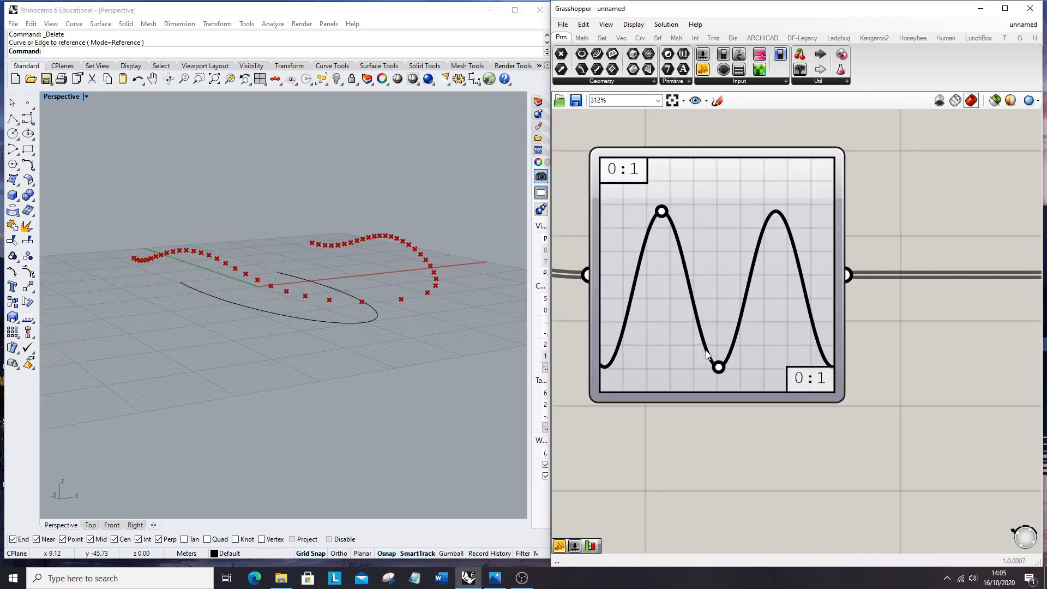
pyautogui.moveTo(717, 368)
pyautogui.mouseDown()
pyautogui.moveTo(693, 368)
pyautogui.moveTo(765, 368)
pyautogui.moveTo(699, 370)
pyautogui.moveTo(729, 371)
pyautogui.moveTo(721, 376)
pyautogui.mouseUp()
pyautogui.moveTo(661, 211); pyautogui.dragTo(649, 158)
pyautogui.moveTo(720, 378); pyautogui.dragTo(719, 385)
pyautogui.moveTo(649, 159)
pyautogui.mouseDown()
pyautogui.moveTo(636, 175)
pyautogui.moveTo(666, 171)
pyautogui.mouseUp()
pyautogui.moveTo(722, 385); pyautogui.dragTo(719, 371)
pyautogui.moveTo(662, 177); pyautogui.dragTo(665, 178)
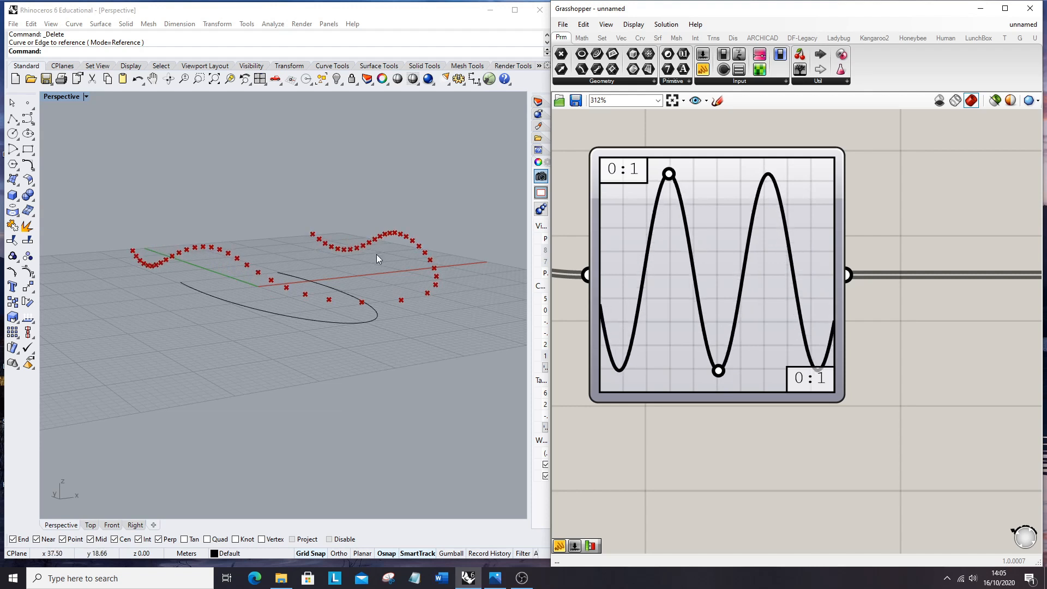
# - Turn the preview of the Point parameter back on and place the parameter slightly above the Move component
pyautogui.moveTo(376, 254); pyautogui.dragTo(326, 260, button='right')
pyautogui.scroll(-10, 709, 306)
pyautogui.scroll(6, 900, 229)
pyautogui.click(784, 289)
pyautogui.moveTo(785, 289); pyautogui.dragTo(957, 296, button='right')
pyautogui.scroll(1, 737, 216)
pyautogui.click(737, 216)
pyautogui.click(667, 212)
pyautogui.rightClick(675, 185)
pyautogui.click(693, 195)
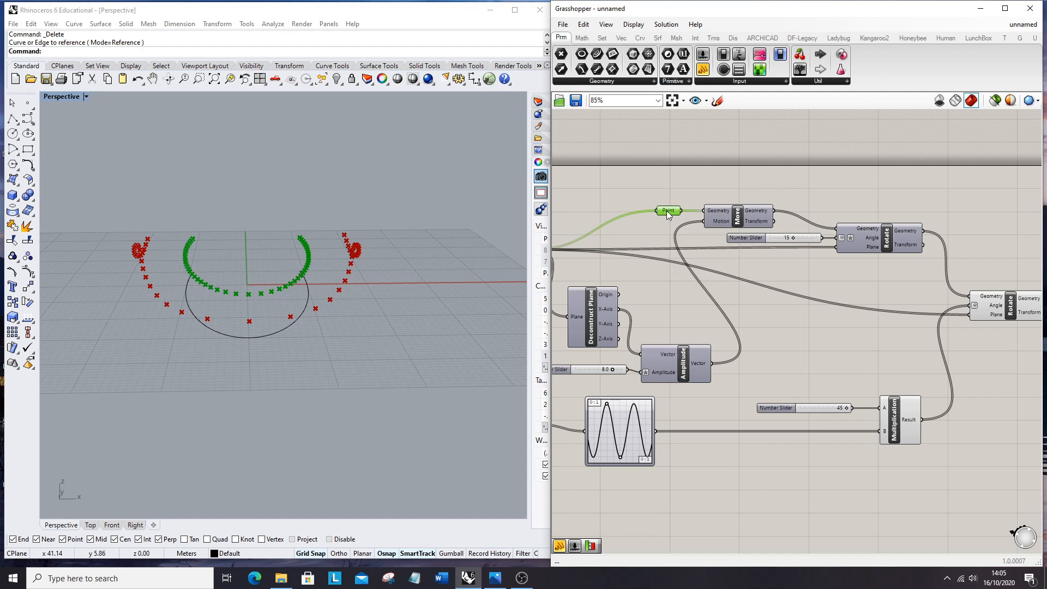
pyautogui.scroll(1, 677, 202)
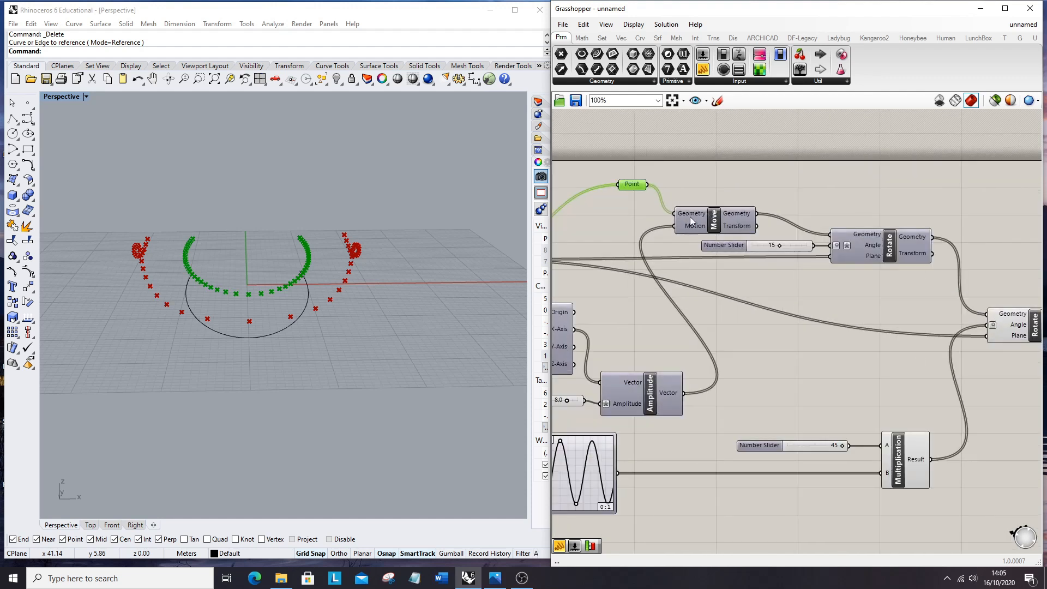
# - Place a Line component beyond the second Rotate and connect the Point parameter to its Start Point input
pyautogui.moveTo(146, 238); pyautogui.dragTo(199, 281, button='right')
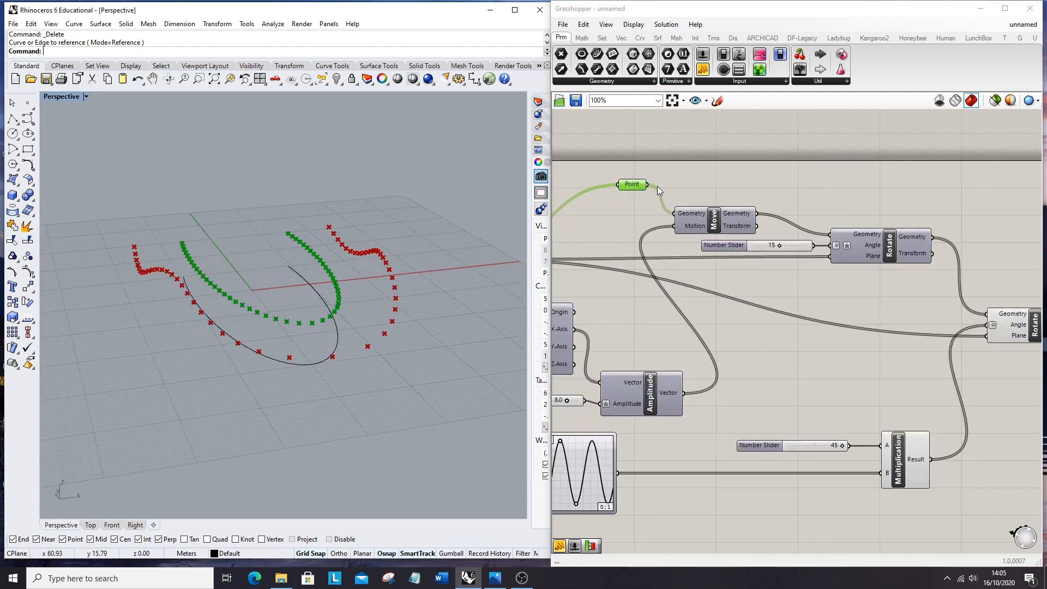
pyautogui.moveTo(976, 155); pyautogui.dragTo(793, 149, button='right')
pyautogui.click(640, 39)
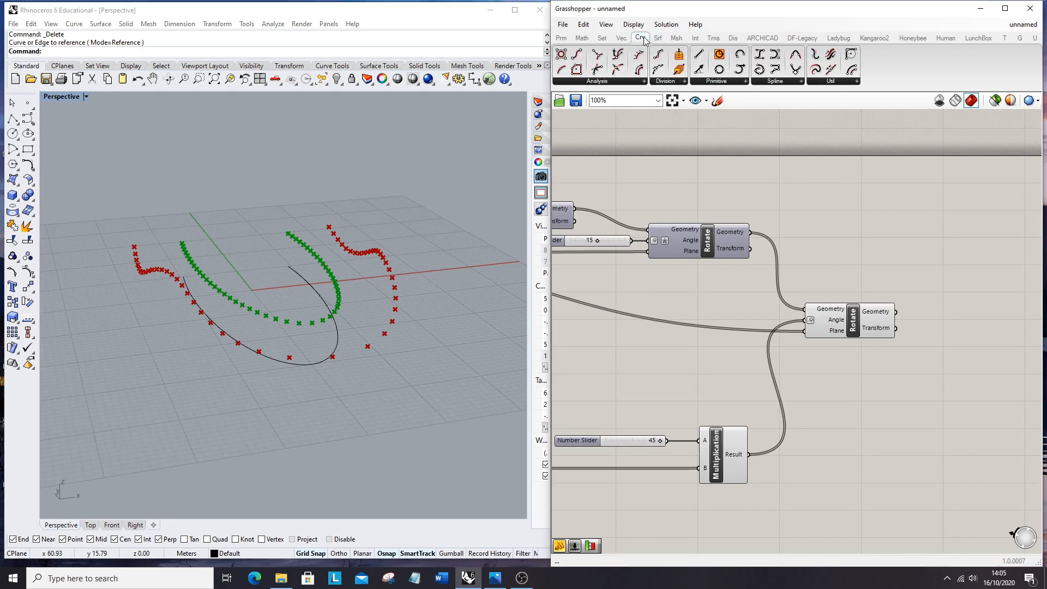
pyautogui.click(699, 60)
pyautogui.scroll(-1, 789, 228)
pyautogui.moveTo(585, 188); pyautogui.dragTo(643, 193, button='right')
pyautogui.scroll(5, 643, 193)
pyautogui.moveTo(817, 213); pyautogui.dragTo(762, 188)
# - Connect the second Rotate's Geometry output to the Line component's End Point input
pyautogui.scroll(-4, 763, 200)
pyautogui.scroll(4, 676, 203)
pyautogui.scroll(-7, 647, 185)
pyautogui.scroll(5, 796, 208)
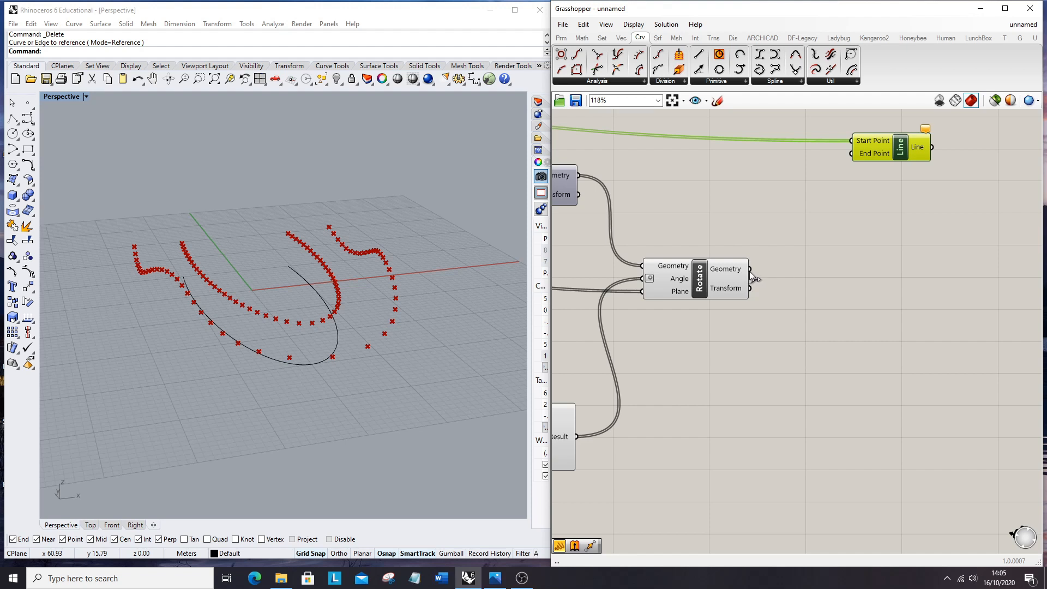
pyautogui.moveTo(828, 155); pyautogui.dragTo(868, 172)
pyautogui.scroll(-3, 830, 213)
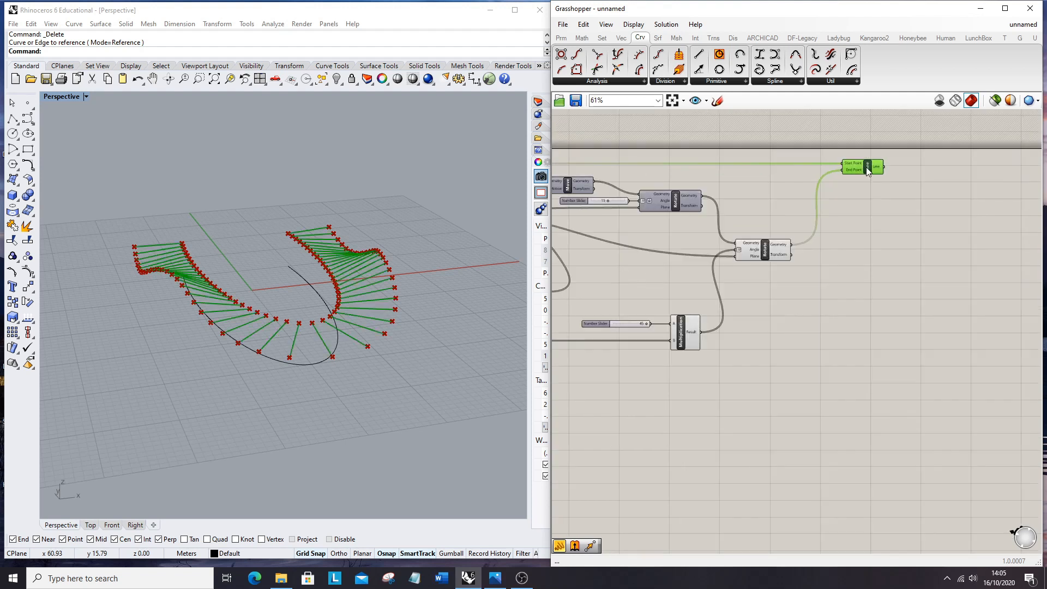
# - Reshape the Graph Mapper's sine wave with its two handles so it spans almost the full graph height with more closely spaced waves
pyautogui.scroll(-4, 665, 292)
pyautogui.scroll(7, 621, 306)
pyautogui.moveTo(445, 289); pyautogui.dragTo(394, 338, button='right')
pyautogui.moveTo(708, 359); pyautogui.dragTo(704, 355)
pyautogui.moveTo(686, 271); pyautogui.dragTo(681, 278)
pyautogui.scroll(4, 706, 341)
pyautogui.moveTo(702, 376); pyautogui.dragTo(707, 376)
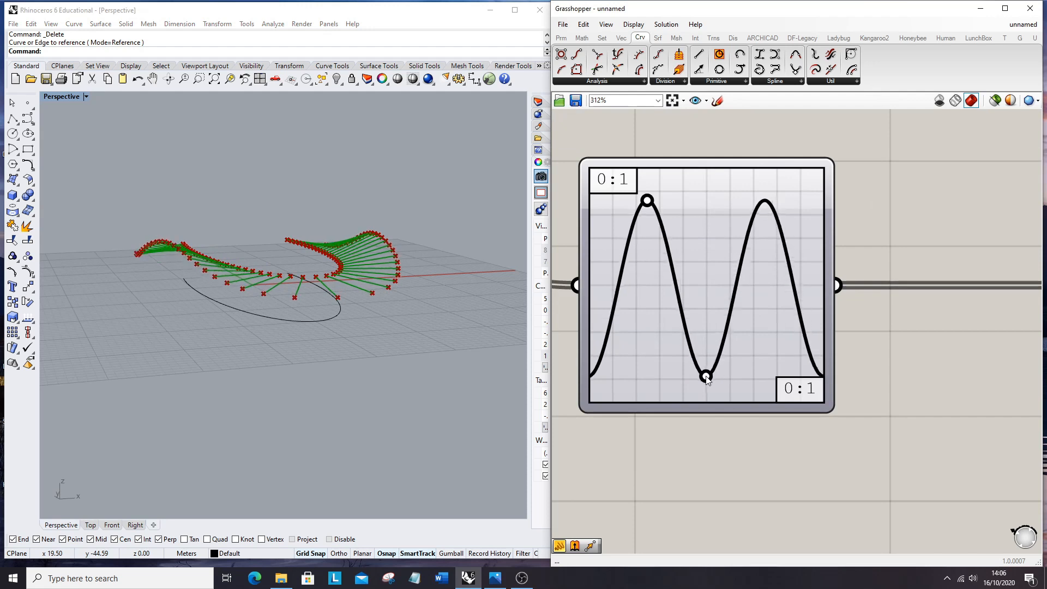
pyautogui.moveTo(647, 200)
pyautogui.mouseDown()
pyautogui.moveTo(706, 218)
pyautogui.moveTo(670, 224)
pyautogui.moveTo(662, 205)
pyautogui.mouseUp()
pyautogui.moveTo(268, 288)
pyautogui.mouseDown(button='right')
pyautogui.moveTo(276, 295)
pyautogui.moveTo(295, 276)
pyautogui.moveTo(280, 279)
pyautogui.mouseUp(button='right')
pyautogui.moveTo(661, 206); pyautogui.dragTo(658, 174)
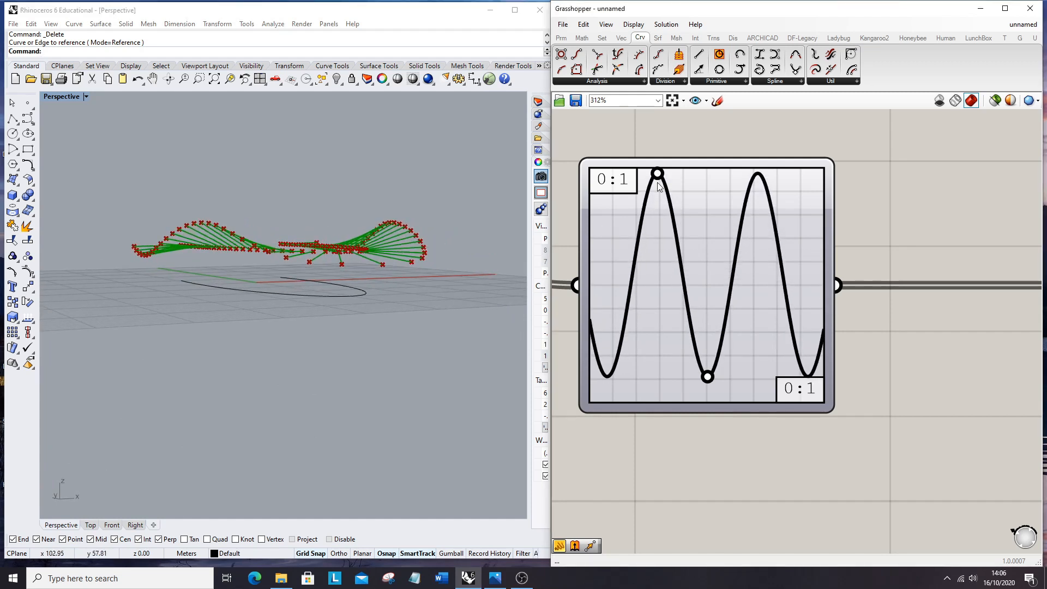
pyautogui.moveTo(708, 378); pyautogui.dragTo(707, 398)
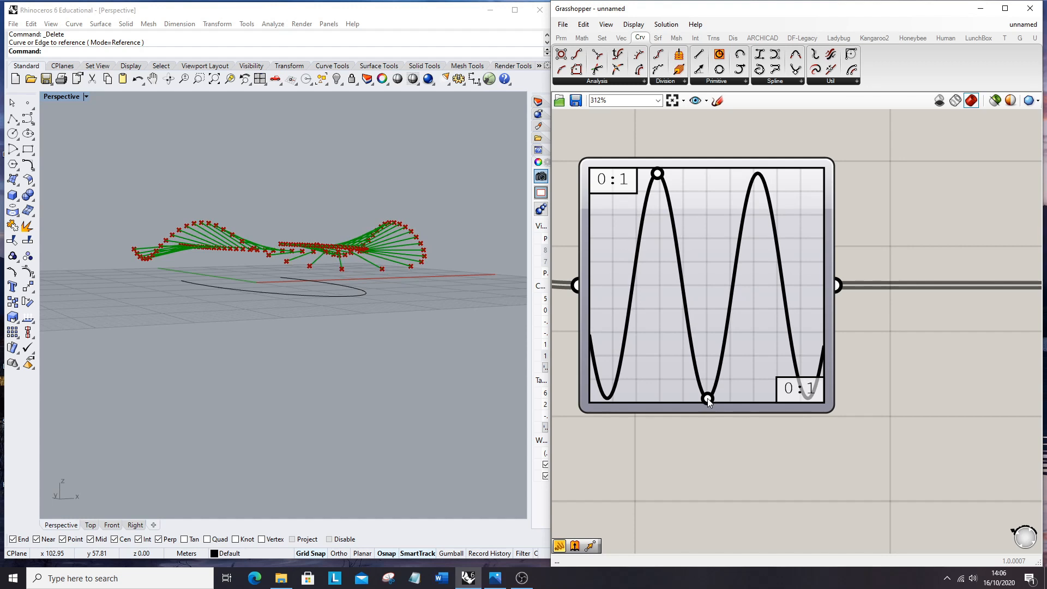
pyautogui.moveTo(424, 342); pyautogui.dragTo(374, 290, button='right')
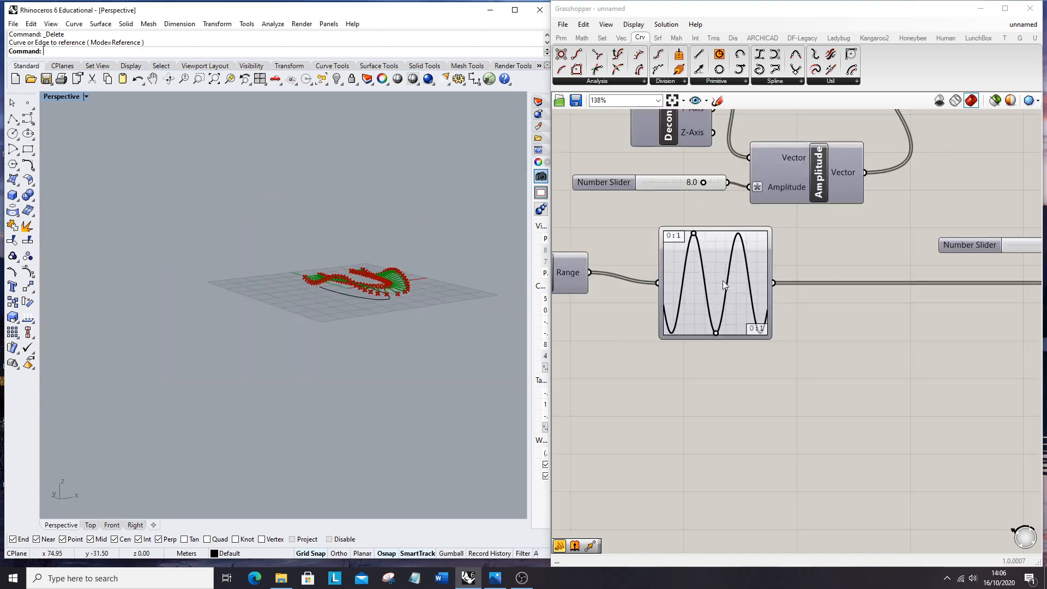
# - Add another Move component, connect the Point parameter to its Geometry input and place it just before the Line component
pyautogui.click(924, 329)
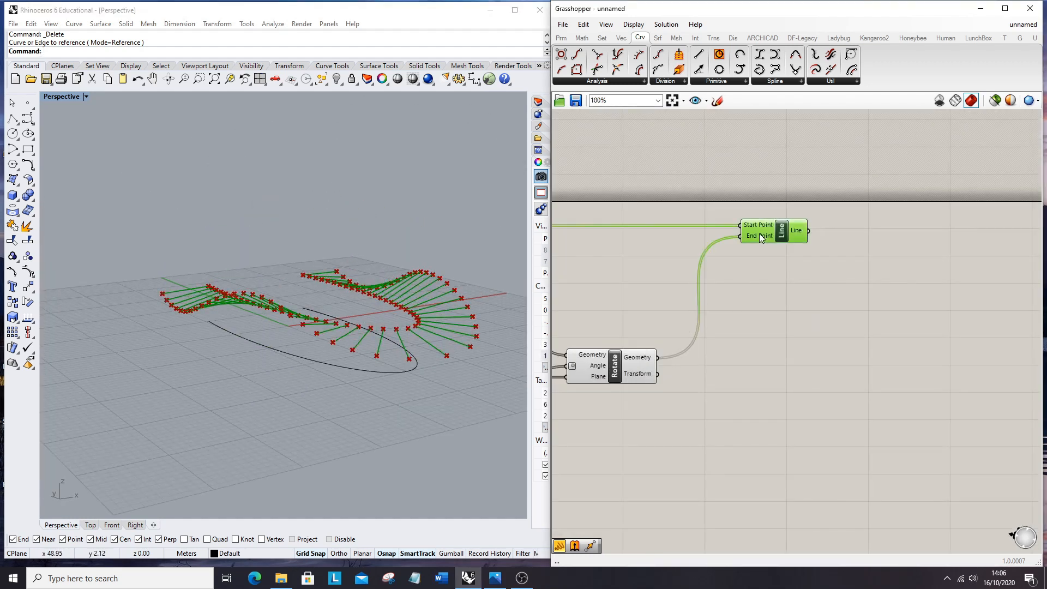
pyautogui.scroll(5, 823, 249)
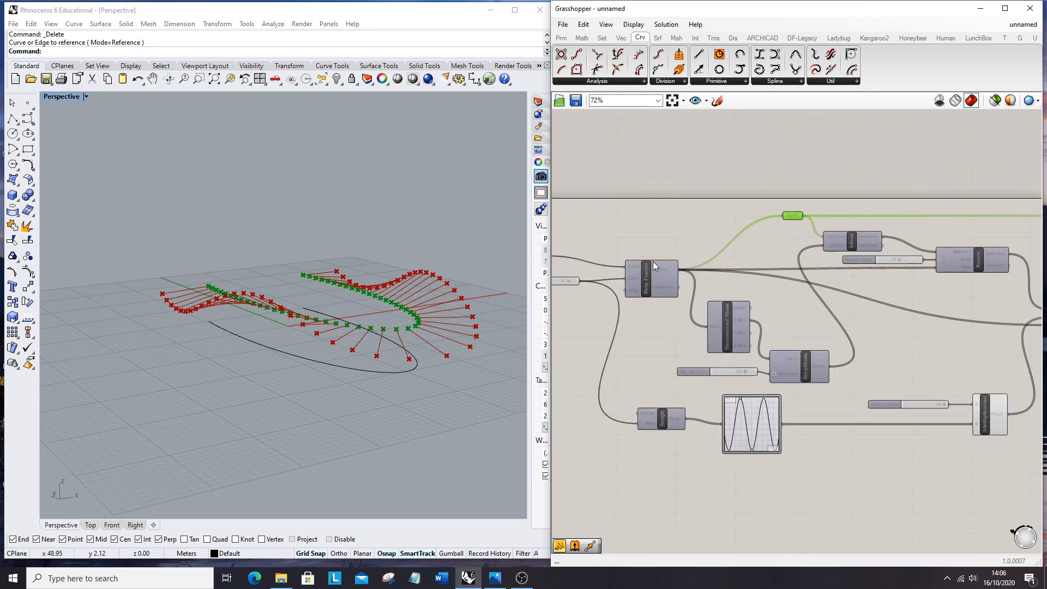
pyautogui.doubleClick(801, 198)
pyautogui.write('move')
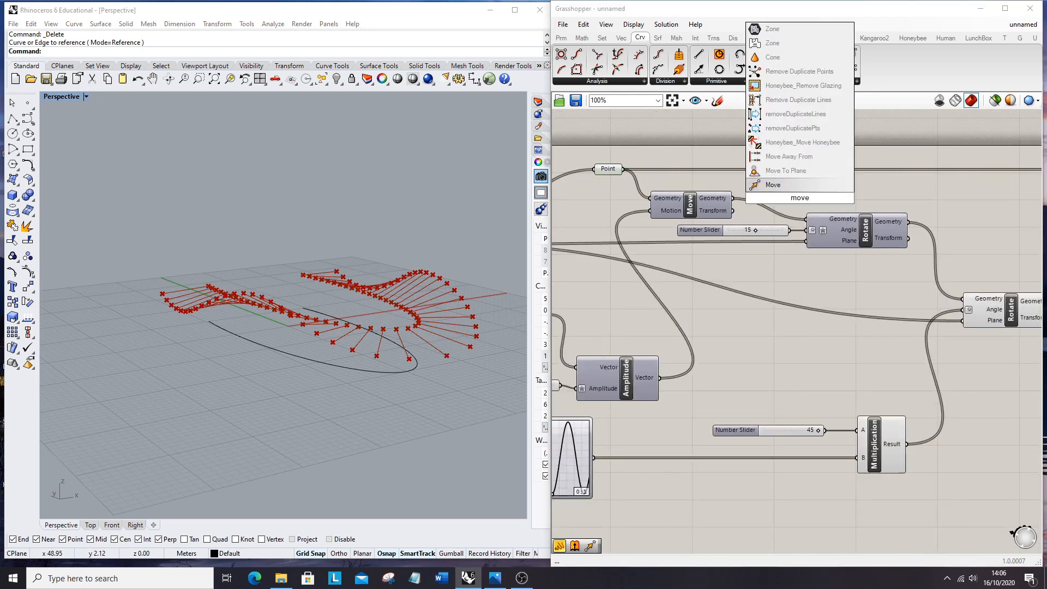
pyautogui.press('Return')
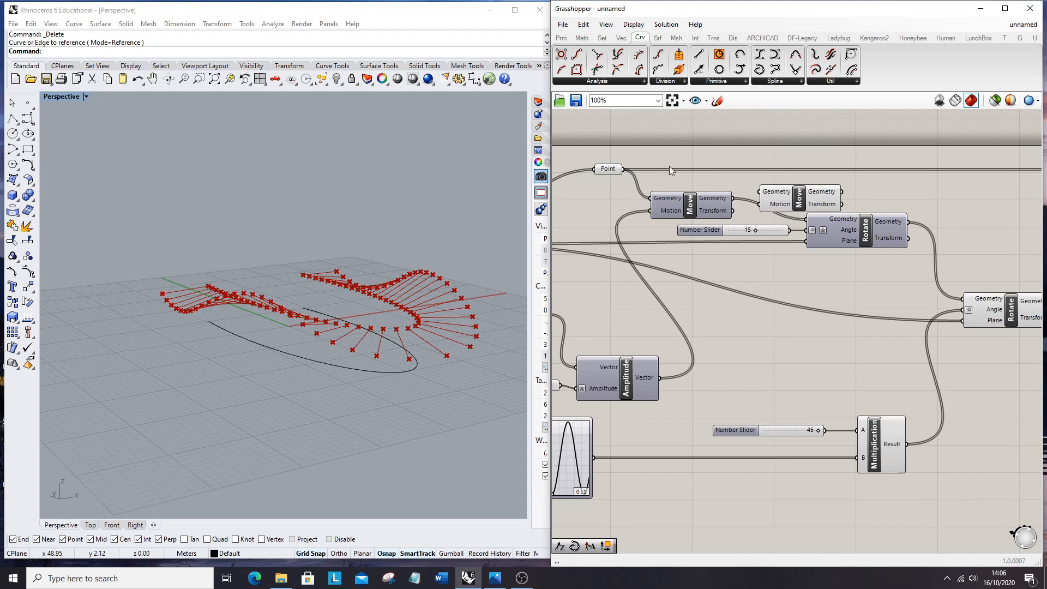
pyautogui.moveTo(741, 194); pyautogui.dragTo(760, 191)
pyautogui.moveTo(1004, 205); pyautogui.dragTo(827, 195, button='right')
pyautogui.scroll(-2, 828, 194)
pyautogui.scroll(2, 828, 194)
pyautogui.moveTo(633, 180); pyautogui.dragTo(854, 186)
# - Add a Unit Z vector component beside the new Move and connect its Unit vector output to Move's Motion input
pyautogui.doubleClick(817, 228)
pyautogui.write('unit z')
pyautogui.press('Return')
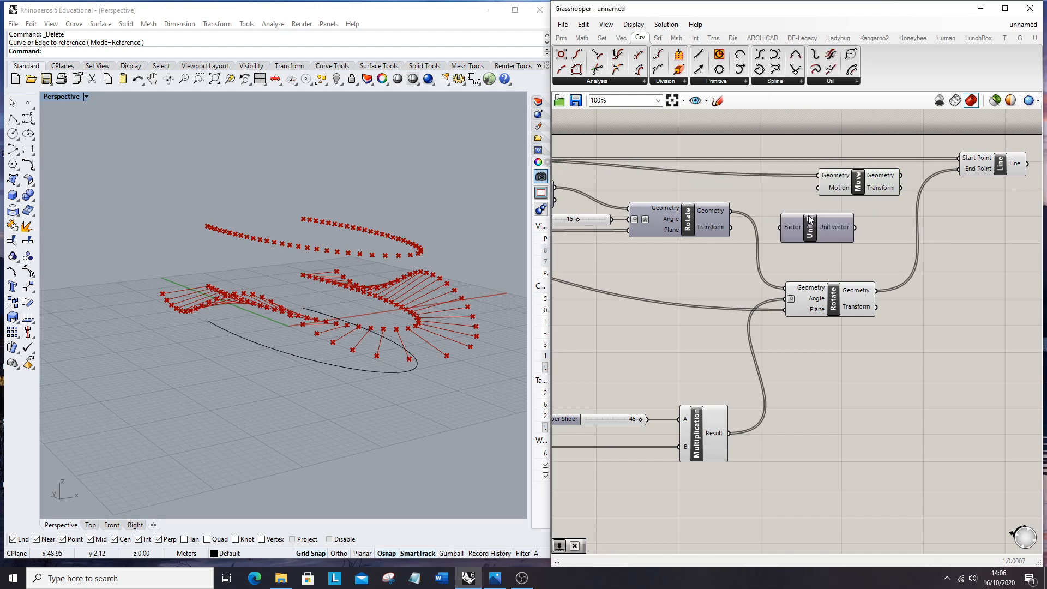
pyautogui.moveTo(838, 198); pyautogui.dragTo(820, 187)
pyautogui.moveTo(892, 184); pyautogui.dragTo(904, 178)
pyautogui.moveTo(816, 236); pyautogui.dragTo(780, 199)
# - Add a number slider ranging from 0 to 10, set it to 4 and connect it to Unit Z's Factor input
pyautogui.moveTo(819, 201); pyautogui.dragTo(943, 211, button='right')
pyautogui.scroll(2, 944, 212)
pyautogui.moveTo(732, 231); pyautogui.dragTo(735, 241)
pyautogui.moveTo(576, 237); pyautogui.dragTo(577, 246)
pyautogui.doubleClick(722, 191)
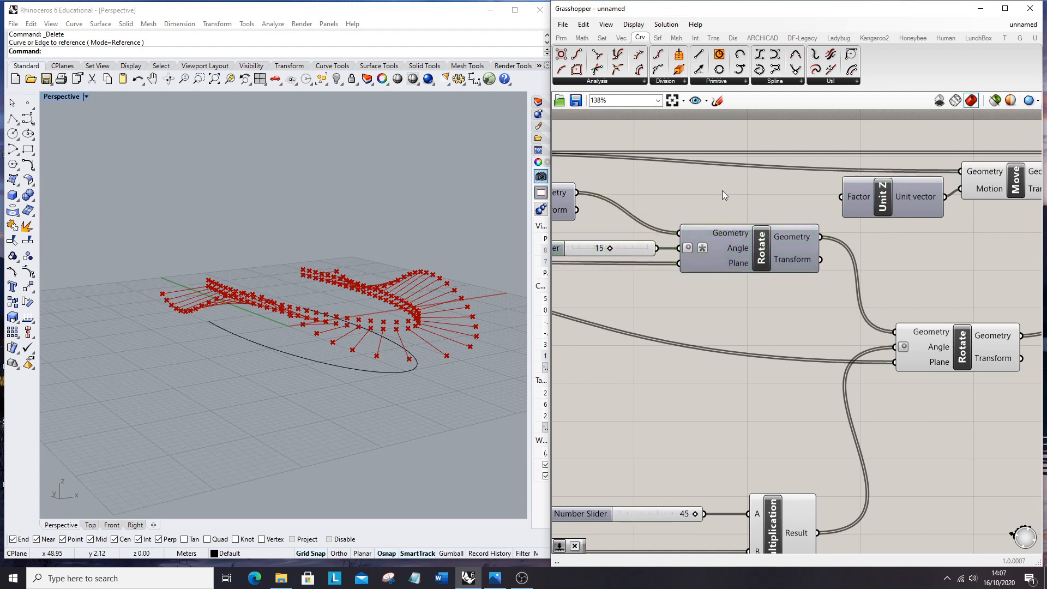
pyautogui.write('0<10')
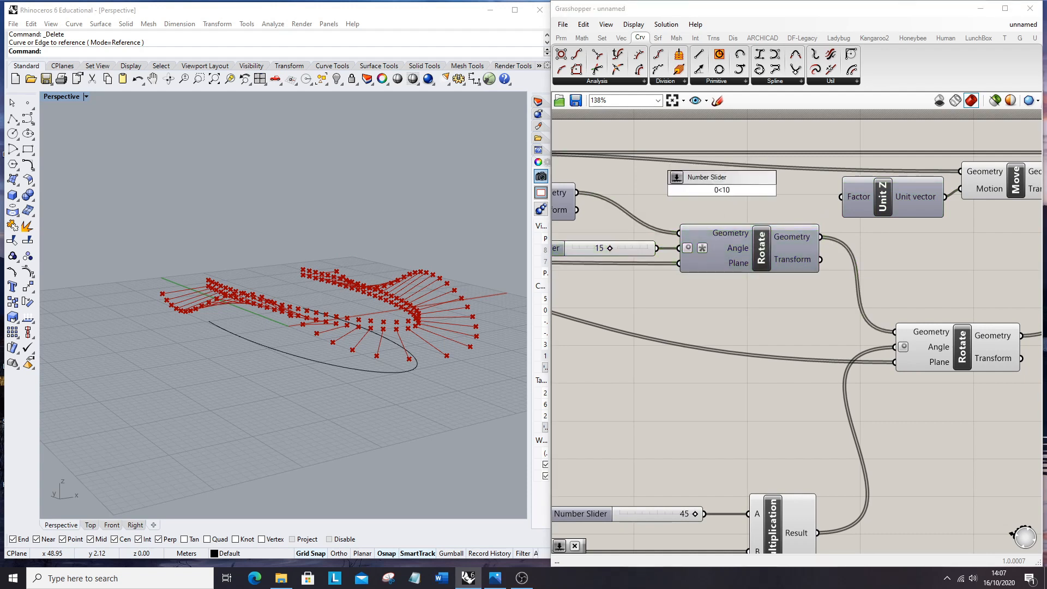
pyautogui.press('Return')
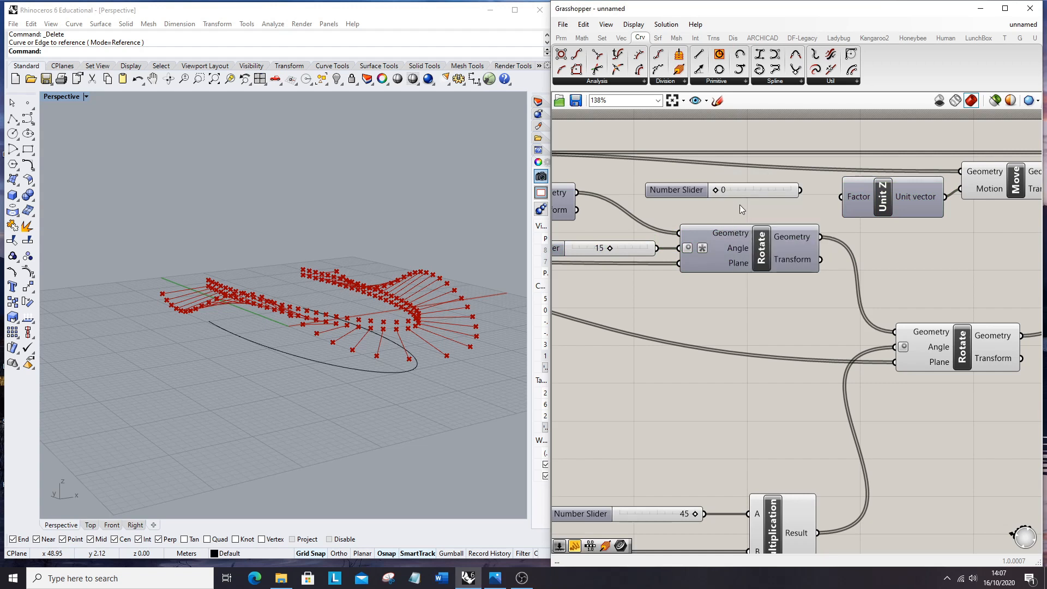
pyautogui.moveTo(718, 191); pyautogui.dragTo(749, 196)
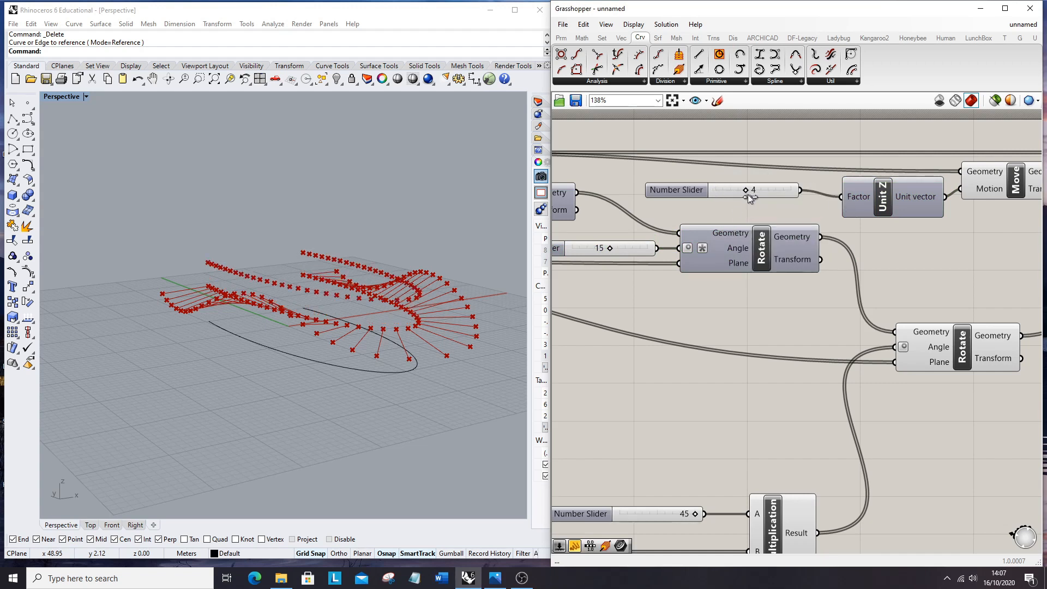
# - Apply the expression -x to Unit Z's Factor input and set its slider to 6
pyautogui.rightClick(854, 202)
pyautogui.moveTo(893, 315)
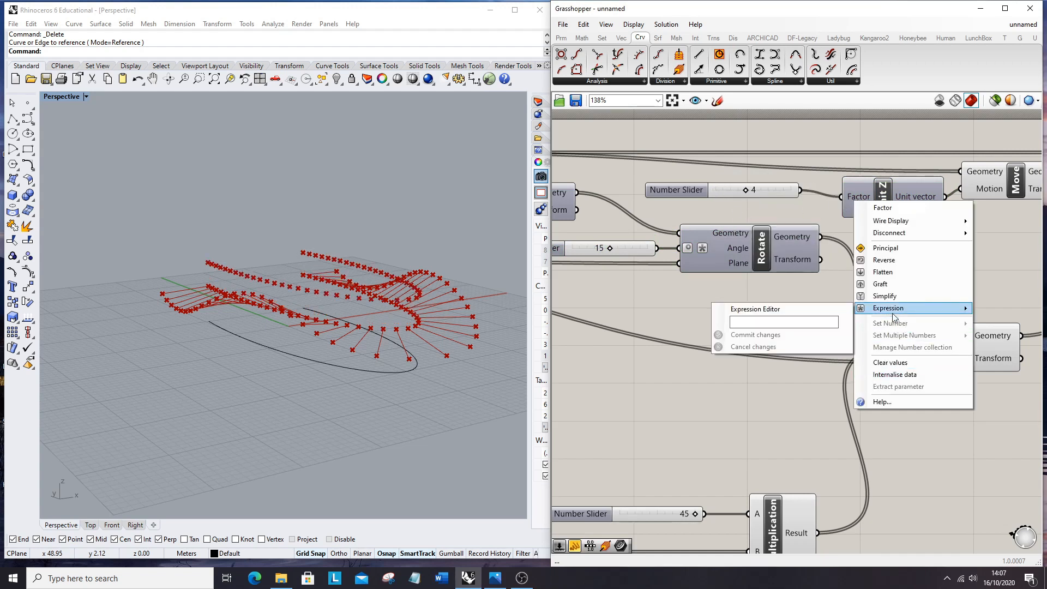
pyautogui.click(748, 320)
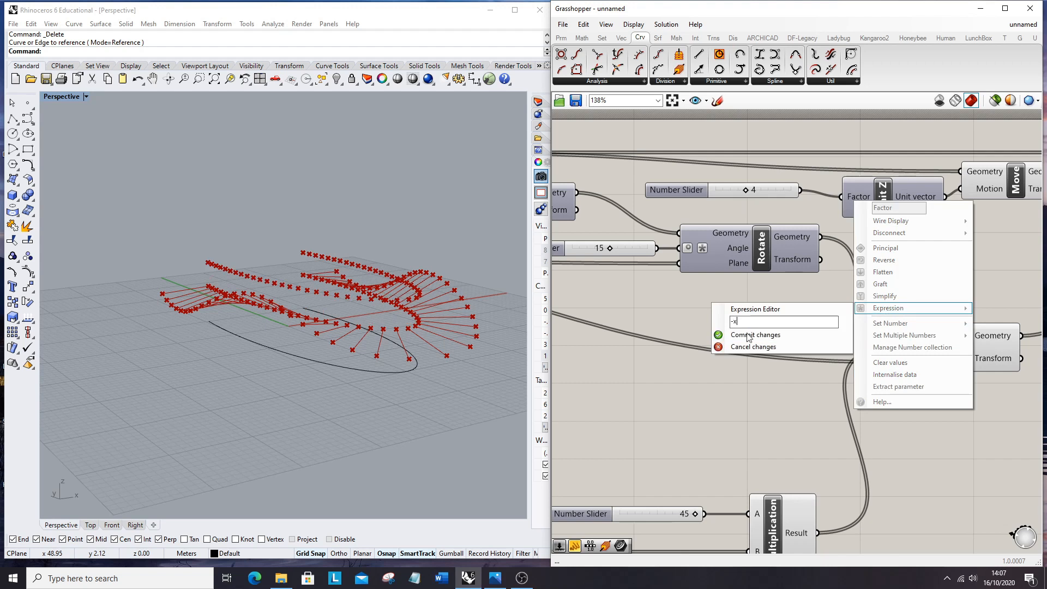
pyautogui.write('-x')
pyautogui.click(749, 336)
pyautogui.moveTo(675, 187); pyautogui.dragTo(680, 194)
pyautogui.moveTo(750, 198); pyautogui.dragTo(769, 210)
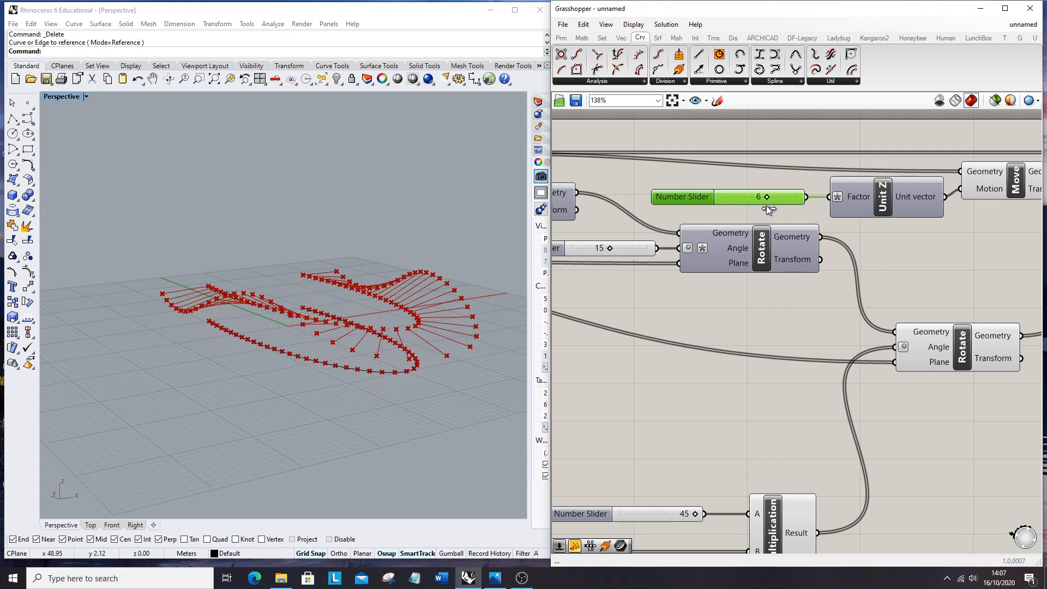
# - Rearrange the canvas by moving the original Move, both Rotates and the 15 slider lower, clear of the Unit Z branch
pyautogui.scroll(-8, 833, 235)
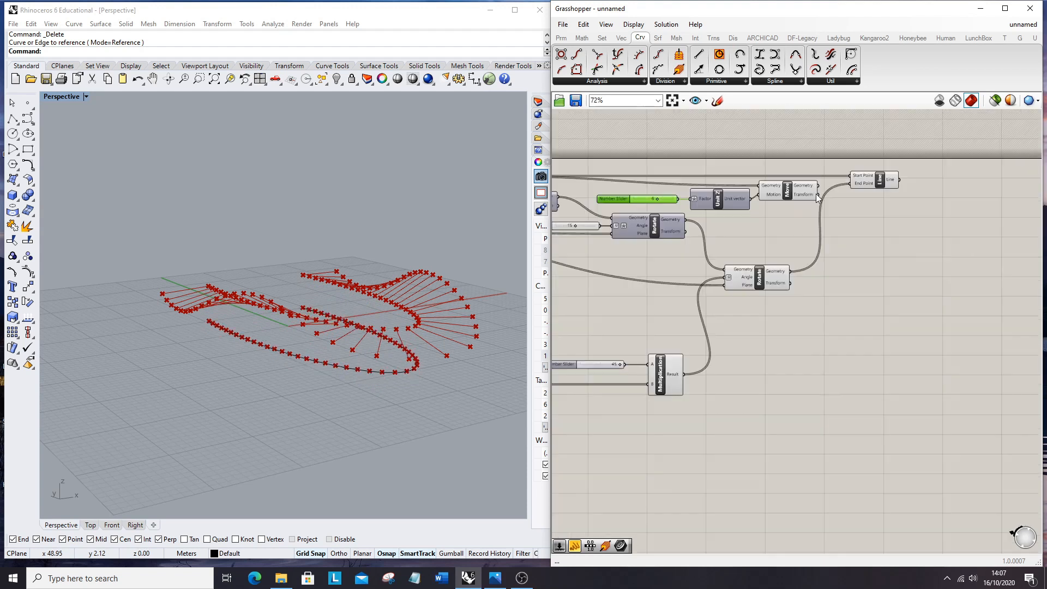
pyautogui.scroll(4, 756, 194)
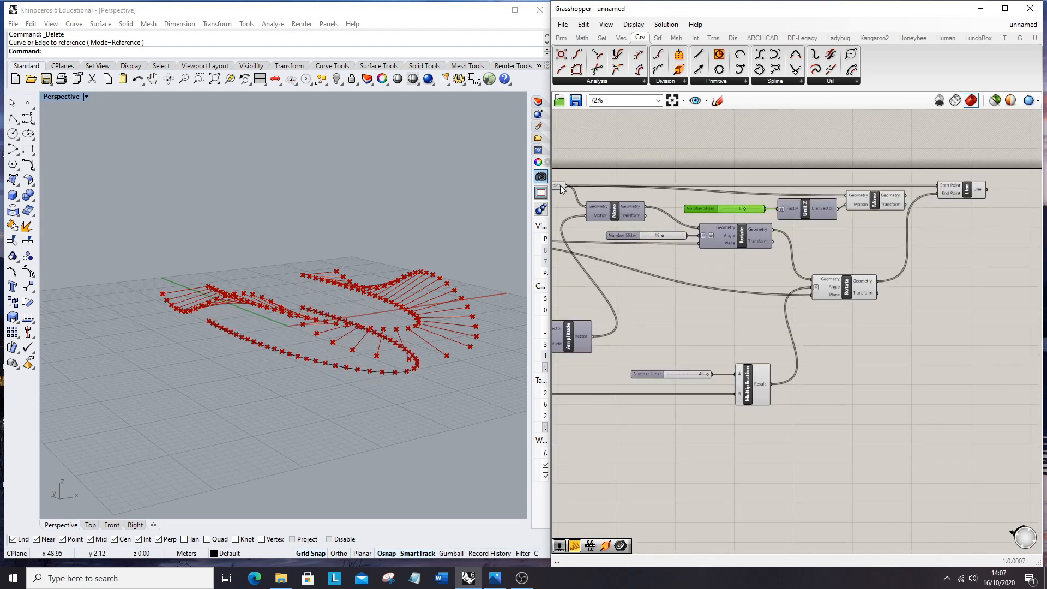
pyautogui.click(560, 186)
pyautogui.click(824, 233)
pyautogui.scroll(-1, 829, 235)
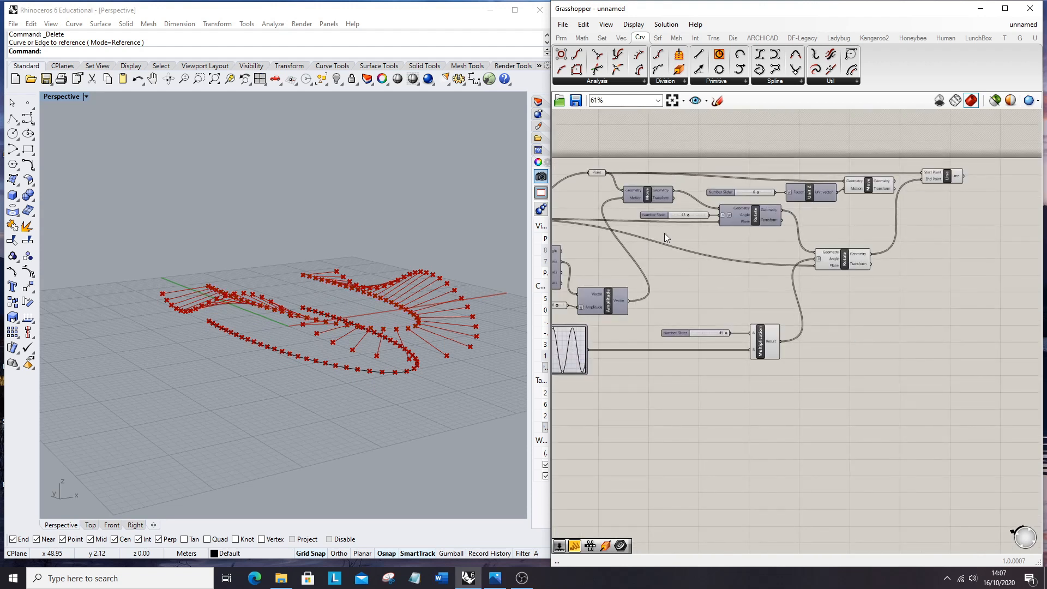
pyautogui.moveTo(611, 188); pyautogui.dragTo(653, 224)
pyautogui.moveTo(755, 218); pyautogui.dragTo(776, 240)
pyautogui.moveTo(840, 262); pyautogui.dragTo(861, 310)
pyautogui.moveTo(776, 238); pyautogui.dragTo(795, 252)
pyautogui.moveTo(667, 242); pyautogui.dragTo(711, 236)
pyautogui.click(690, 151)
pyautogui.scroll(1, 743, 195)
# - Add a second Line component below the first, connecting Point to its Start Point and the Unit Z Move's Geometry to its End Point
pyautogui.click(976, 174)
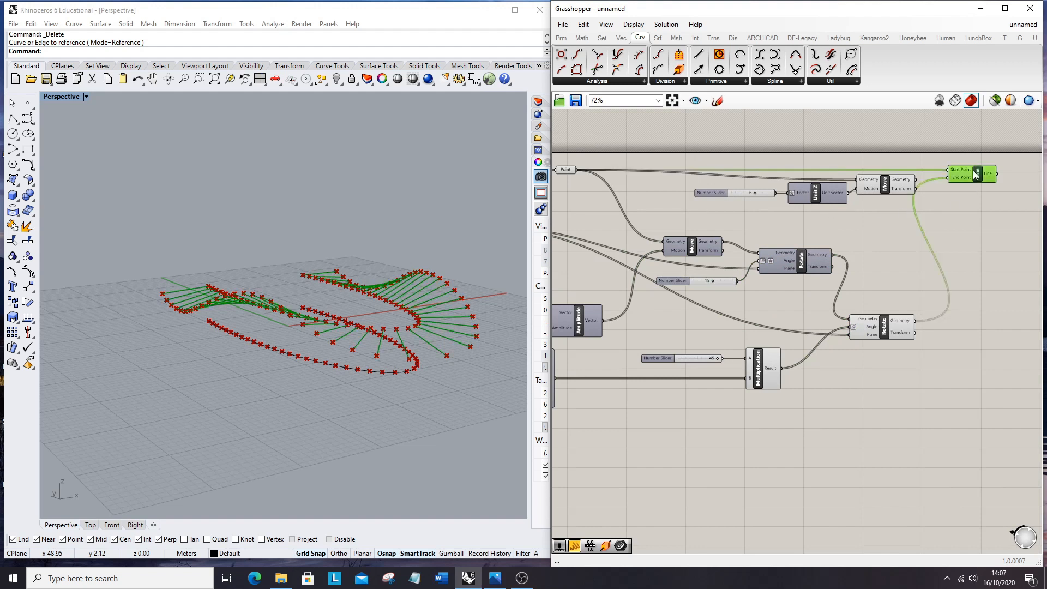
pyautogui.moveTo(976, 175); pyautogui.dragTo(915, 206)
pyautogui.scroll(3, 571, 169)
pyautogui.scroll(-4, 646, 191)
pyautogui.scroll(5, 903, 194)
pyautogui.click(814, 192)
pyautogui.moveTo(931, 178); pyautogui.dragTo(756, 177, button='right')
pyautogui.scroll(1, 756, 177)
pyautogui.moveTo(711, 175); pyautogui.dragTo(876, 285)
pyautogui.scroll(-3, 830, 228)
pyautogui.scroll(2, 844, 249)
pyautogui.moveTo(475, 344); pyautogui.dragTo(391, 348, button='right')
pyautogui.scroll(-2, 663, 260)
pyautogui.scroll(2, 848, 253)
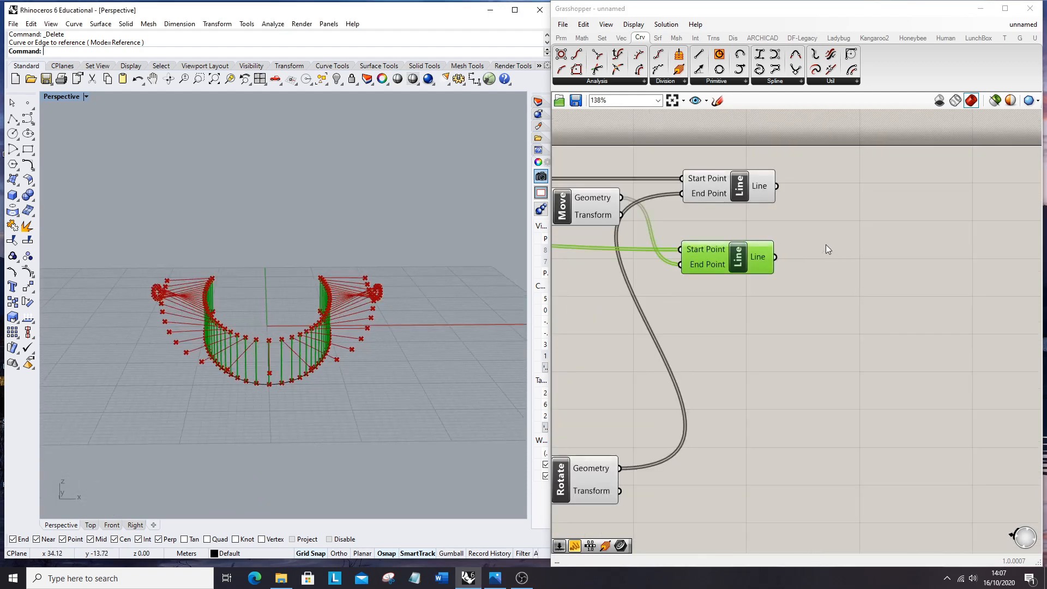
# - Add an Evaluate Length component and place it below and beyond the second Line
pyautogui.scroll(-2, 826, 244)
pyautogui.click(840, 248)
pyautogui.scroll(-2, 872, 253)
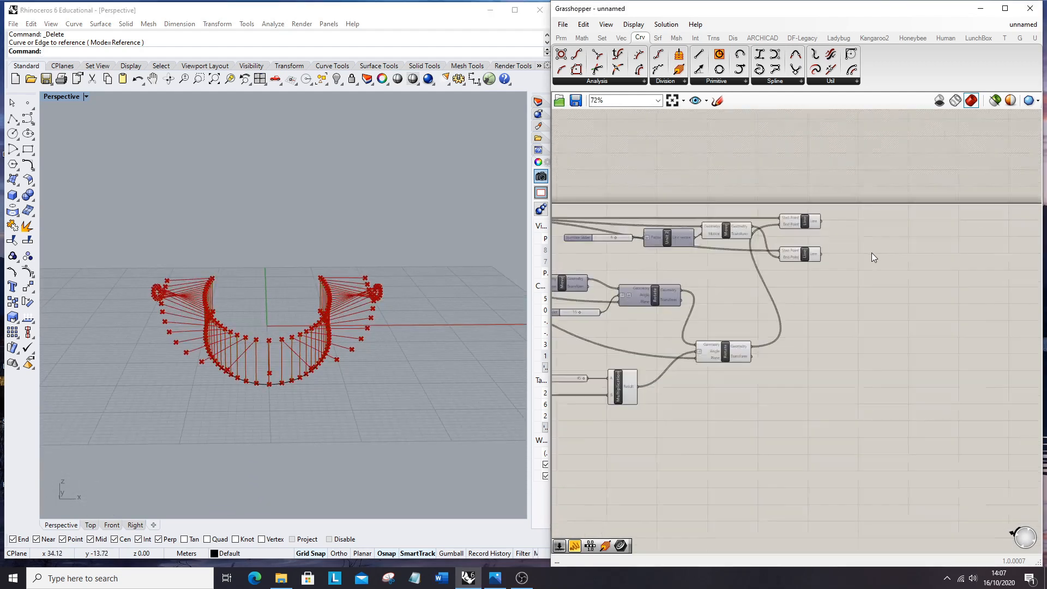
pyautogui.scroll(2, 861, 253)
pyautogui.click(735, 257)
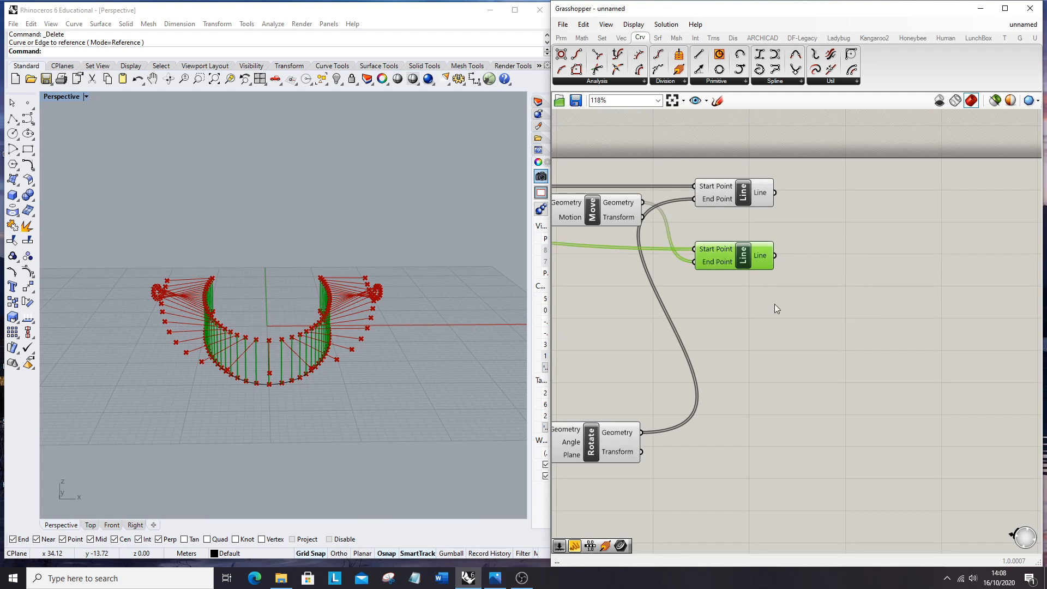
pyautogui.click(626, 80)
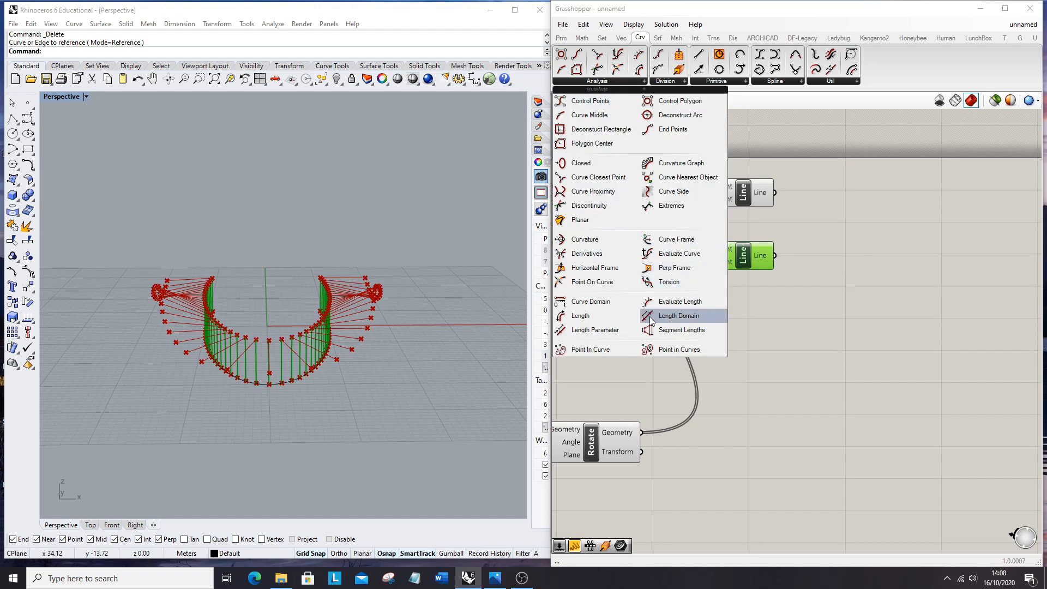
pyautogui.click(682, 303)
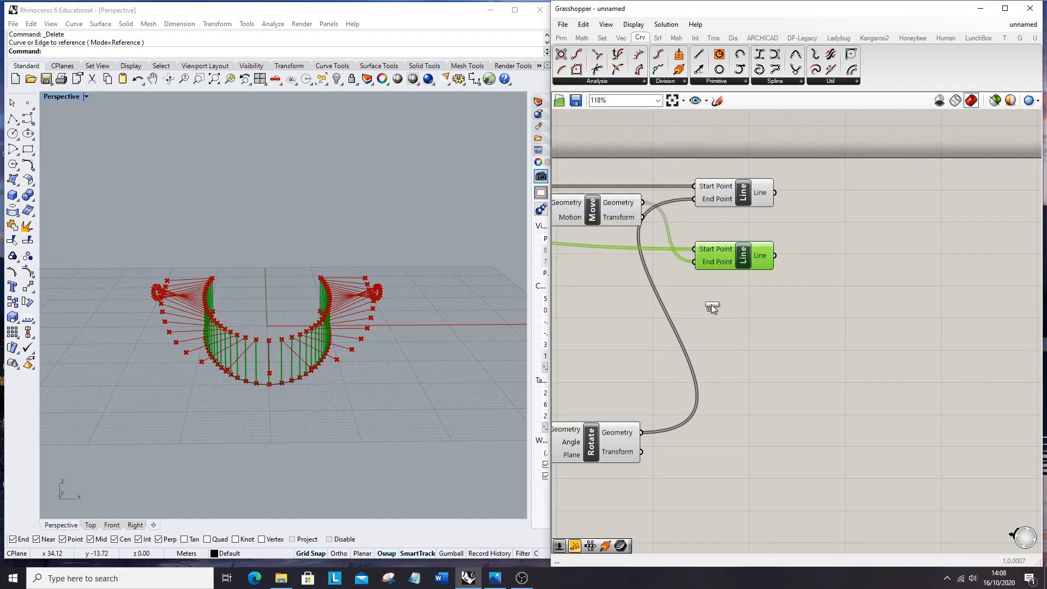
pyautogui.click(806, 274)
pyautogui.scroll(3, 804, 270)
pyautogui.moveTo(804, 269); pyautogui.dragTo(856, 388)
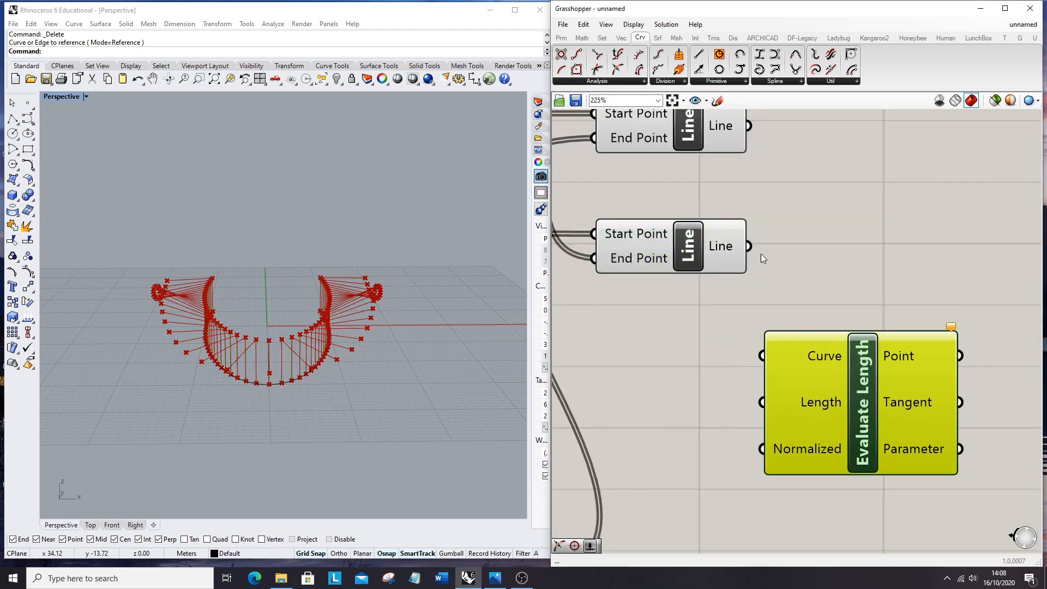
# - Connect the second Line's output to Evaluate Length's Curve input and reparameterize that input
pyautogui.moveTo(780, 352); pyautogui.dragTo(821, 316)
pyautogui.rightClick(859, 323)
pyautogui.click(889, 442)
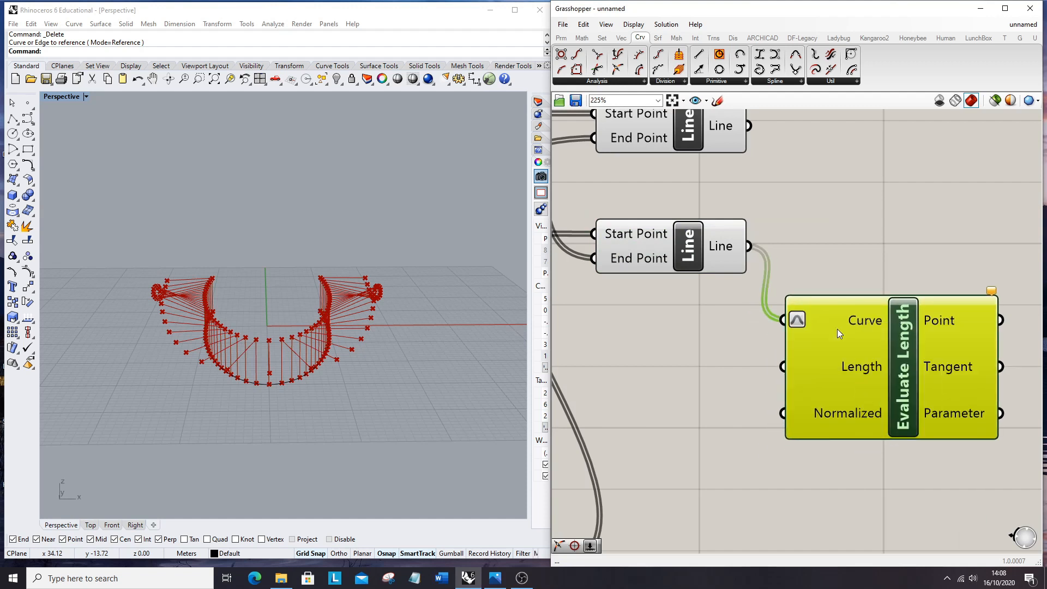
pyautogui.scroll(-4, 837, 329)
pyautogui.moveTo(890, 329); pyautogui.dragTo(895, 321)
# - Add a number slider ranging from 0 to 1, connect it to Evaluate Length's Length input and set it to 0.4
pyautogui.doubleClick(790, 332)
pyautogui.write('0<1')
pyautogui.press('Return')
pyautogui.scroll(3, 791, 332)
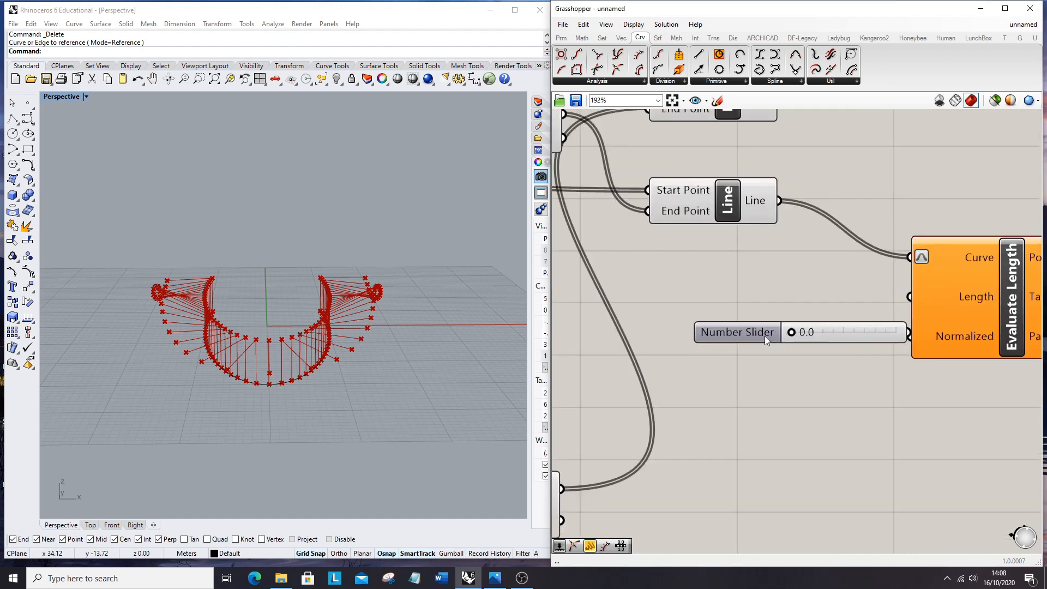
pyautogui.moveTo(761, 333); pyautogui.dragTo(725, 290)
pyautogui.moveTo(878, 291); pyautogui.dragTo(906, 298)
pyautogui.moveTo(718, 291); pyautogui.dragTo(793, 304)
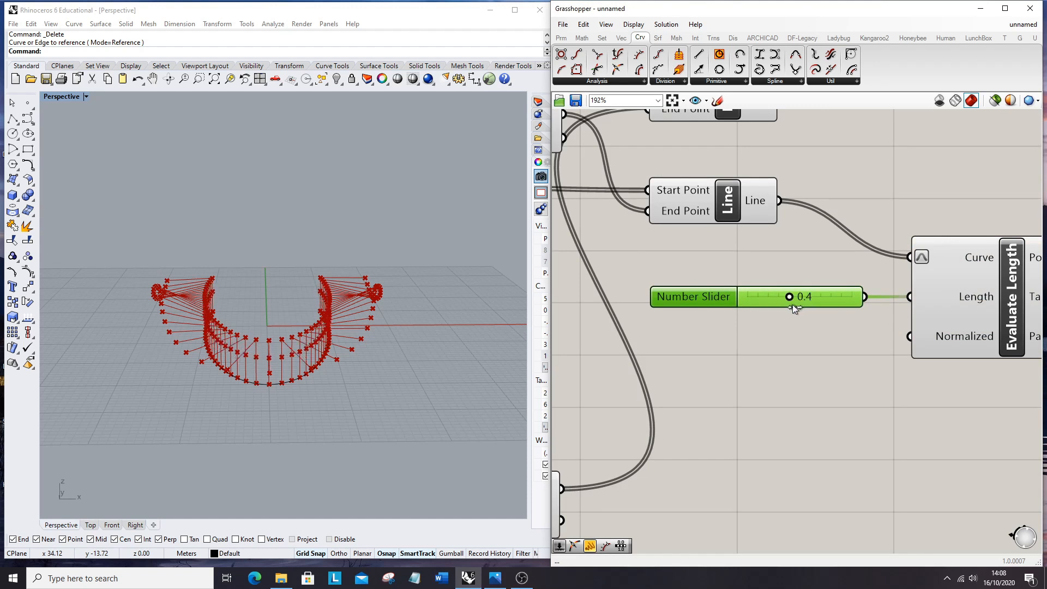
# - Duplicate the Evaluate Length component together with its 0.4 slider above the originals
pyautogui.moveTo(393, 345)
pyautogui.mouseDown(button='right')
pyautogui.moveTo(293, 326)
pyautogui.moveTo(387, 339)
pyautogui.mouseUp(button='right')
pyautogui.scroll(-5, 814, 250)
pyautogui.scroll(4, 879, 225)
pyautogui.click(839, 387)
pyautogui.moveTo(839, 387); pyautogui.dragTo(736, 315)
pyautogui.keyDown('alt'); pyautogui.moveTo(862, 323); pyautogui.dragTo(860, 218); pyautogui.keyUp('alt')
pyautogui.scroll(-3, 788, 197)
# - Move the second Line with its slider and Evaluate Length lower, and connect the first Line to the copied Evaluate Length's Curve input
pyautogui.moveTo(839, 337); pyautogui.dragTo(688, 240)
pyautogui.moveTo(827, 282); pyautogui.dragTo(875, 366)
pyautogui.click(827, 259)
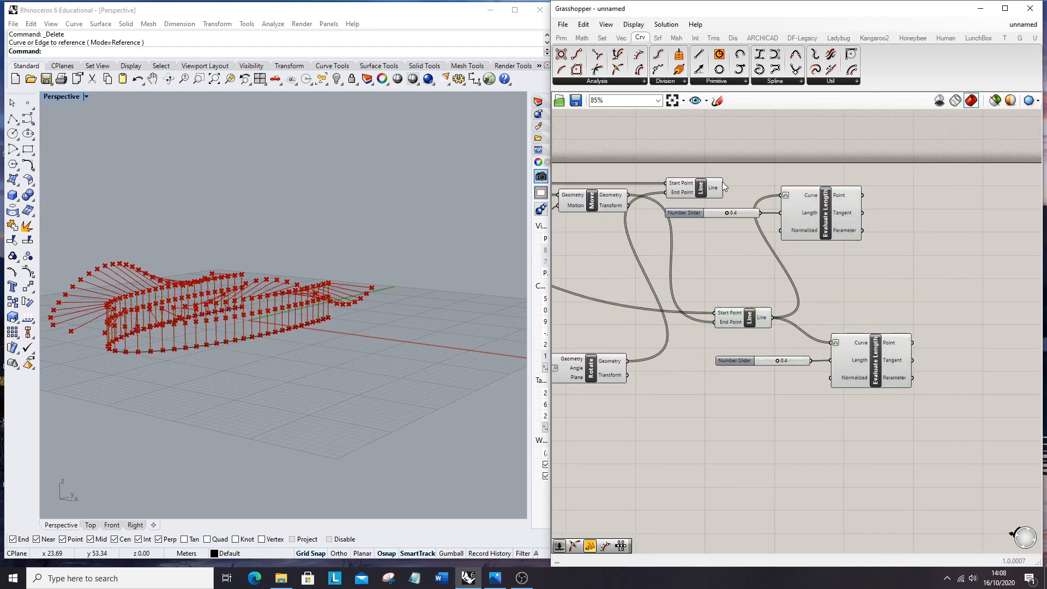
pyautogui.moveTo(745, 192); pyautogui.dragTo(785, 195)
# - Tidy the layout by spacing the copied Evaluate Length, its slider and the first Line farther along and raising the lower components
pyautogui.moveTo(735, 217); pyautogui.dragTo(730, 214)
pyautogui.moveTo(804, 218); pyautogui.dragTo(855, 272)
pyautogui.click(769, 232)
pyautogui.moveTo(687, 191); pyautogui.dragTo(742, 191)
pyautogui.moveTo(577, 348); pyautogui.dragTo(640, 302, button='right')
pyautogui.moveTo(648, 330); pyautogui.dragTo(648, 295)
pyautogui.click(810, 337)
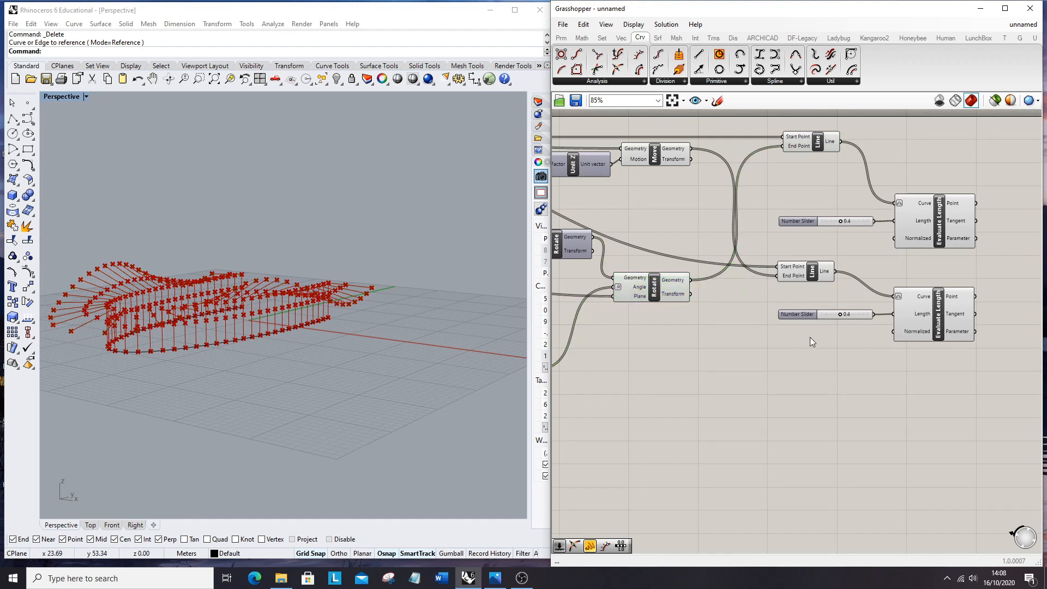
# - Check which members the upper Line draws and set the upper Evaluate Length's slider to 0.6
pyautogui.scroll(1, 860, 200)
pyautogui.click(793, 139)
pyautogui.click(626, 153)
pyautogui.click(808, 135)
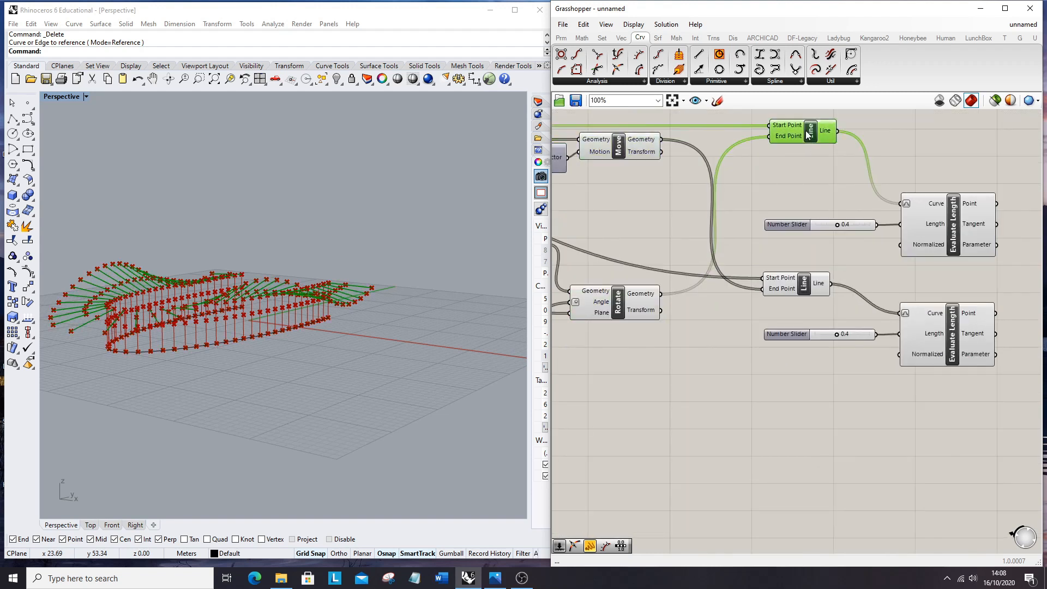
pyautogui.moveTo(301, 314); pyautogui.dragTo(352, 351, button='right')
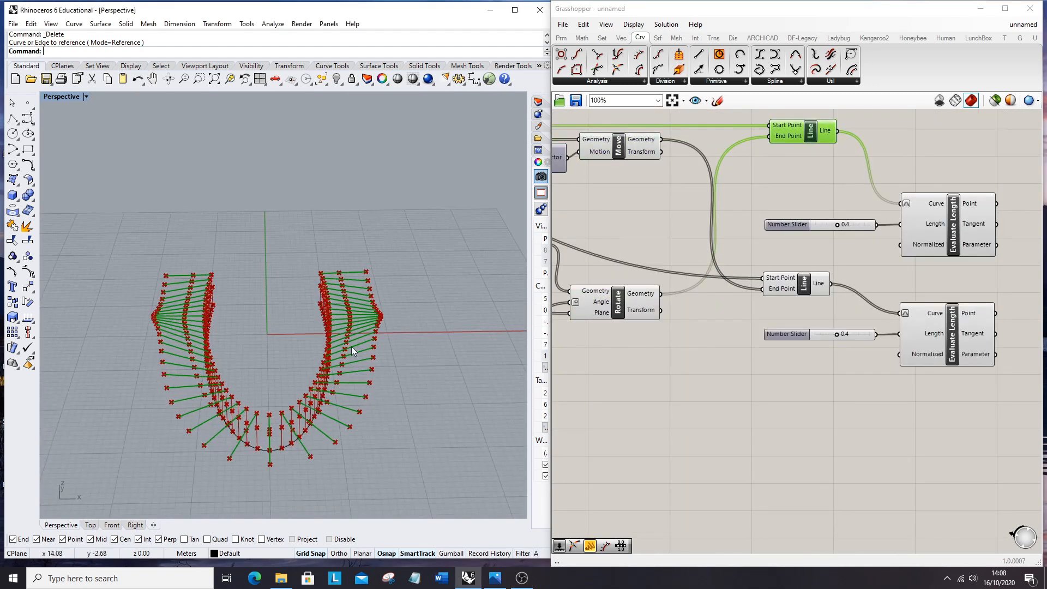
pyautogui.click(839, 223)
pyautogui.scroll(2, 390, 270)
pyautogui.moveTo(839, 228); pyautogui.dragTo(850, 232)
# - Duplicate a Line component beyond the Evaluate Length components and connect their two Point outputs to its Start Point and End Point
pyautogui.moveTo(829, 157); pyautogui.dragTo(758, 182, button='right')
pyautogui.keyDown('alt'); pyautogui.moveTo(728, 160); pyautogui.dragTo(984, 313); pyautogui.keyUp('alt')
pyautogui.scroll(3, 976, 305)
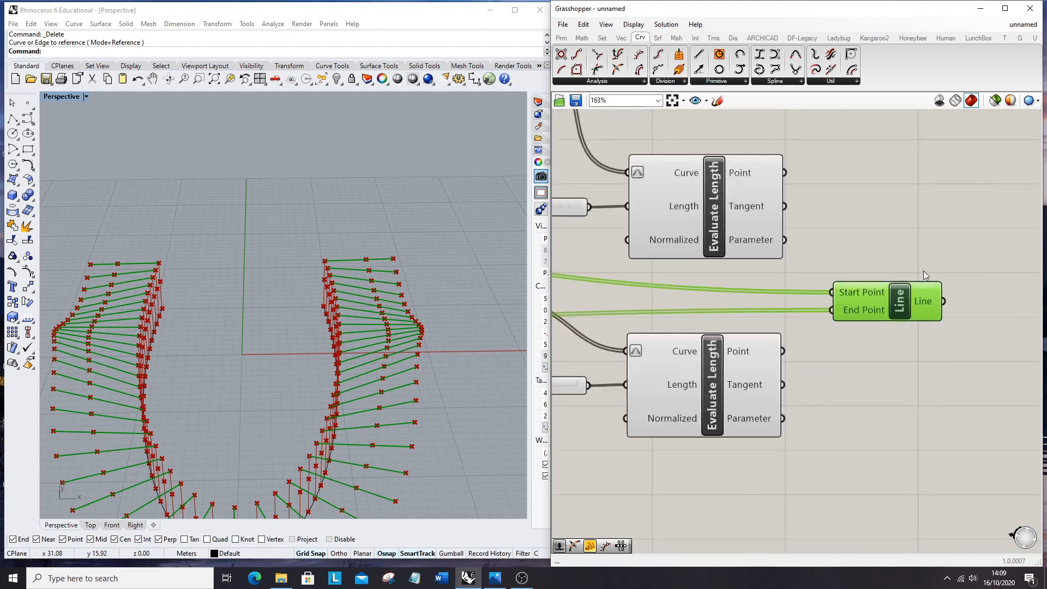
pyautogui.moveTo(832, 271); pyautogui.dragTo(832, 311)
pyautogui.moveTo(377, 328); pyautogui.dragTo(417, 322, button='right')
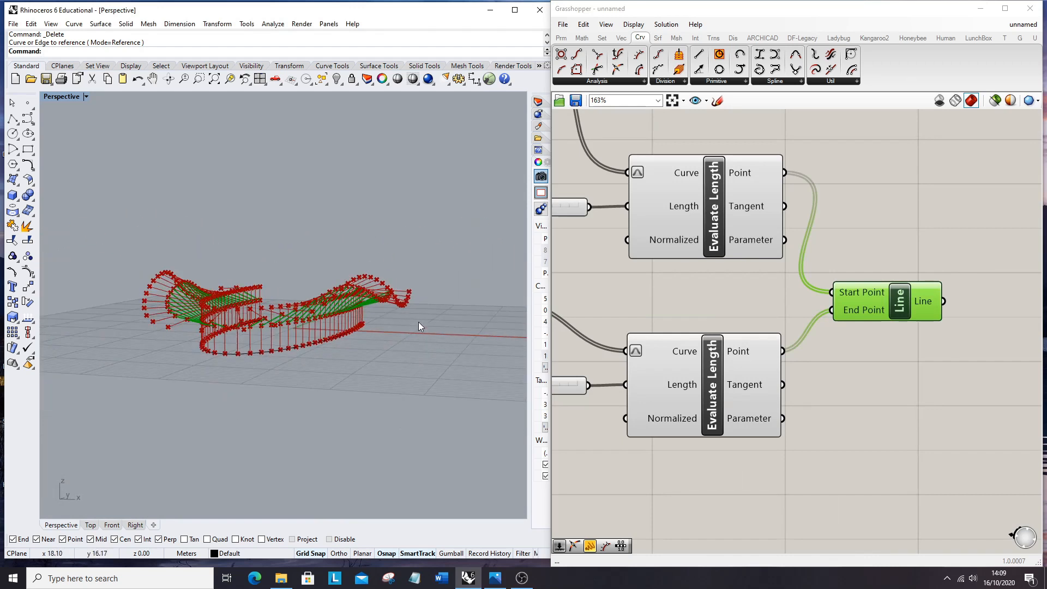
# - Lower the second Evaluate Length with its slider and place the second Line directly beneath the first Line
pyautogui.scroll(-4, 778, 332)
pyautogui.scroll(-1, 778, 332)
pyautogui.click(747, 287)
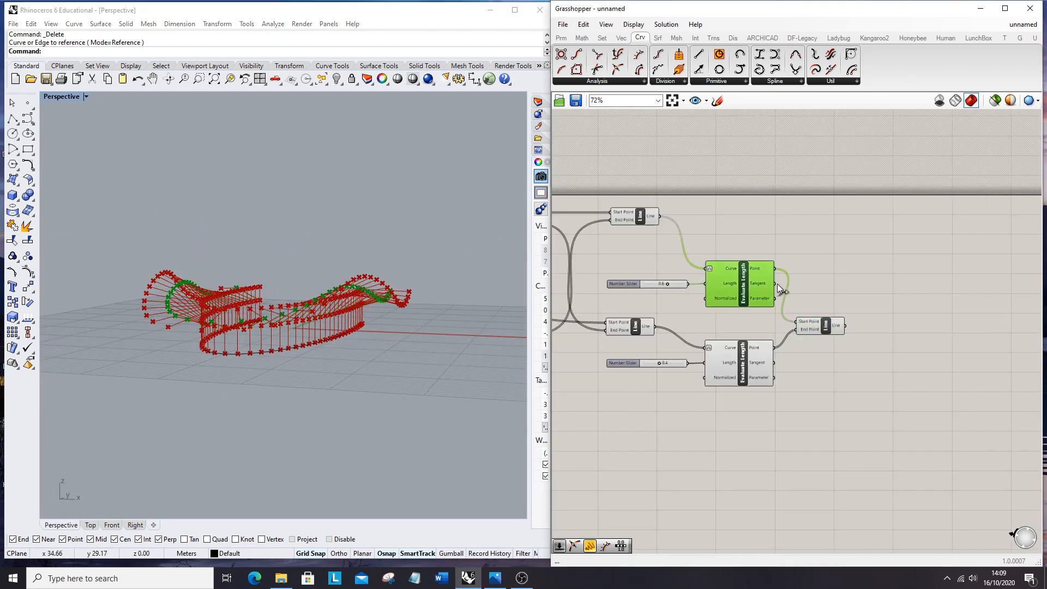
pyautogui.click(817, 271)
pyautogui.moveTo(744, 364); pyautogui.dragTo(747, 389)
pyautogui.moveTo(623, 366); pyautogui.dragTo(617, 388)
pyautogui.scroll(-1, 715, 280)
pyautogui.moveTo(686, 286); pyautogui.dragTo(693, 225)
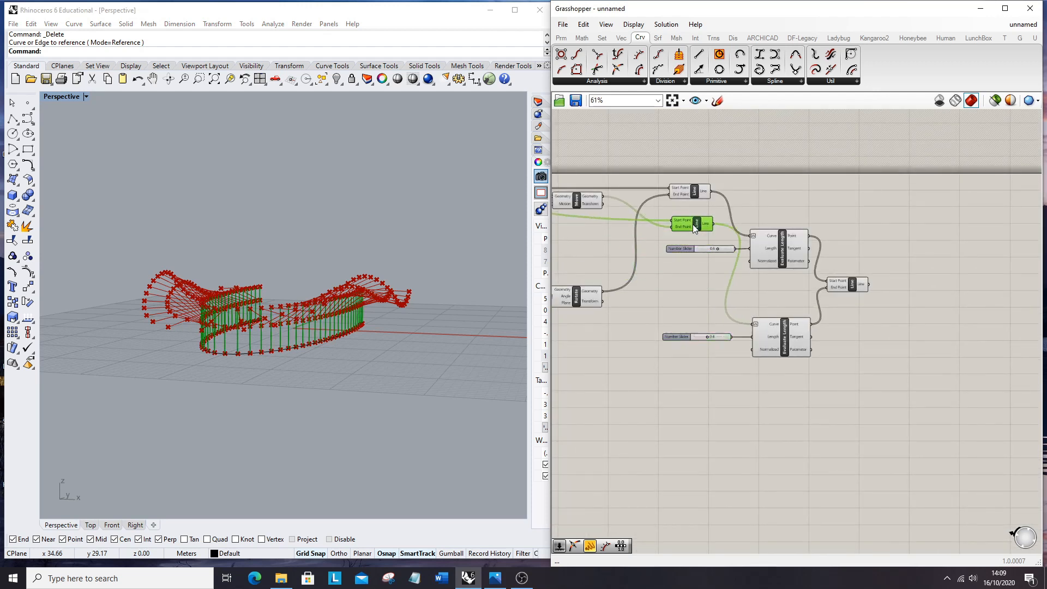
# - Shift both Evaluate Length components, their sliders and the connecting Line farther along, closing the gap between the two groups
pyautogui.moveTo(892, 381); pyautogui.dragTo(675, 243)
pyautogui.moveTo(790, 257); pyautogui.dragTo(801, 305)
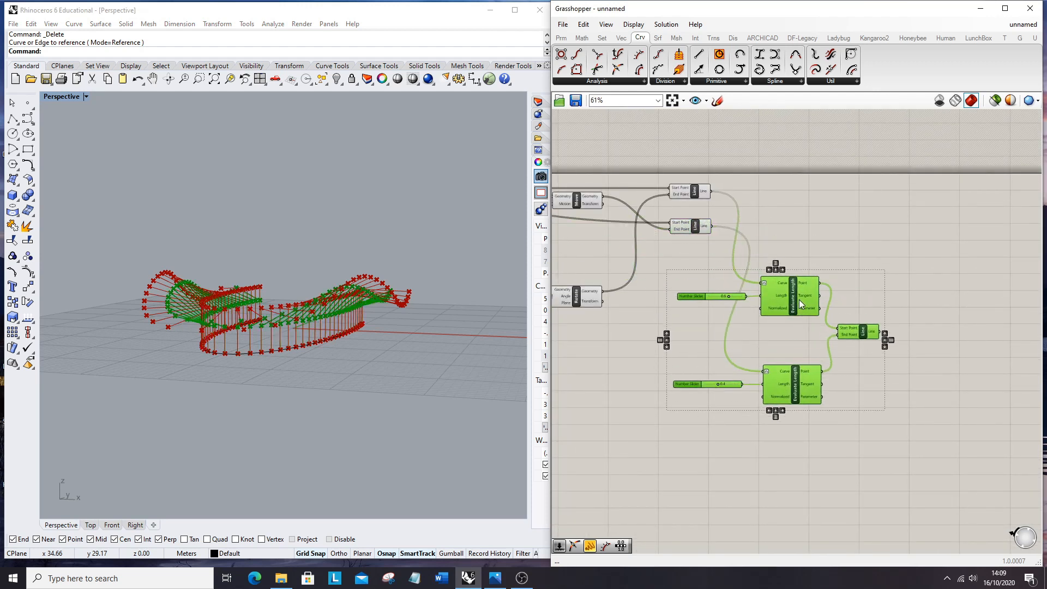
pyautogui.click(822, 268)
pyautogui.scroll(3, 807, 371)
pyautogui.moveTo(772, 453); pyautogui.dragTo(635, 375)
pyautogui.moveTo(771, 377); pyautogui.dragTo(768, 319)
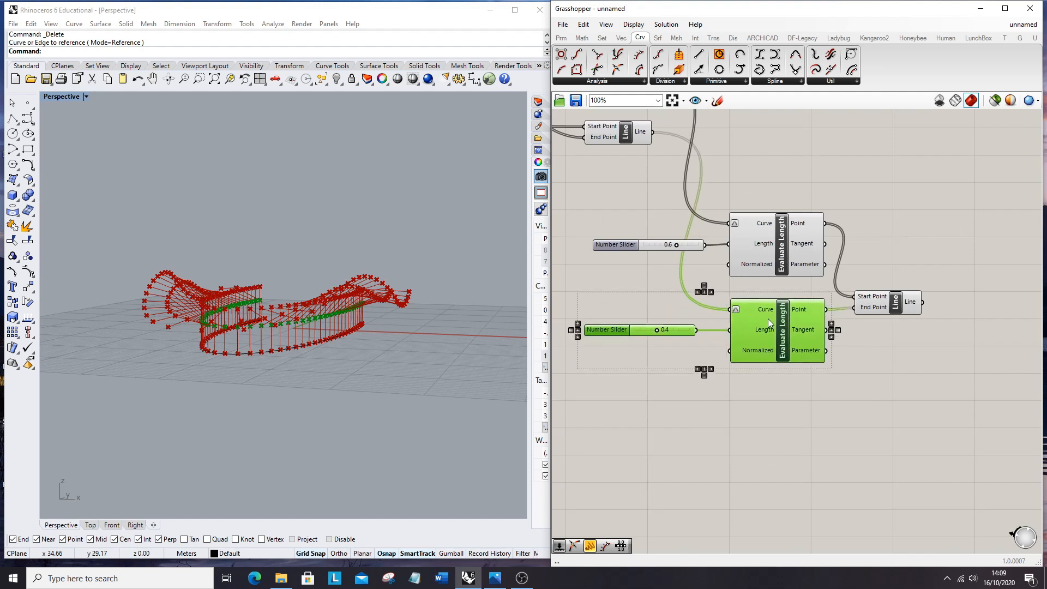
pyautogui.scroll(-3, 883, 341)
pyautogui.click(900, 322)
pyautogui.moveTo(934, 379); pyautogui.dragTo(696, 273)
pyautogui.moveTo(822, 289); pyautogui.dragTo(894, 285)
pyautogui.click(726, 361)
# - Add a Pipe for the first Line and a duplicate Pipe below it, connecting the second Line to the duplicate's Curve input
pyautogui.scroll(-3, 726, 361)
pyautogui.scroll(4, 661, 241)
pyautogui.scroll(-3, 759, 243)
pyautogui.scroll(5, 872, 252)
pyautogui.scroll(-1, 748, 255)
pyautogui.scroll(1, 829, 244)
pyautogui.doubleClick(829, 245)
pyautogui.write('pipe')
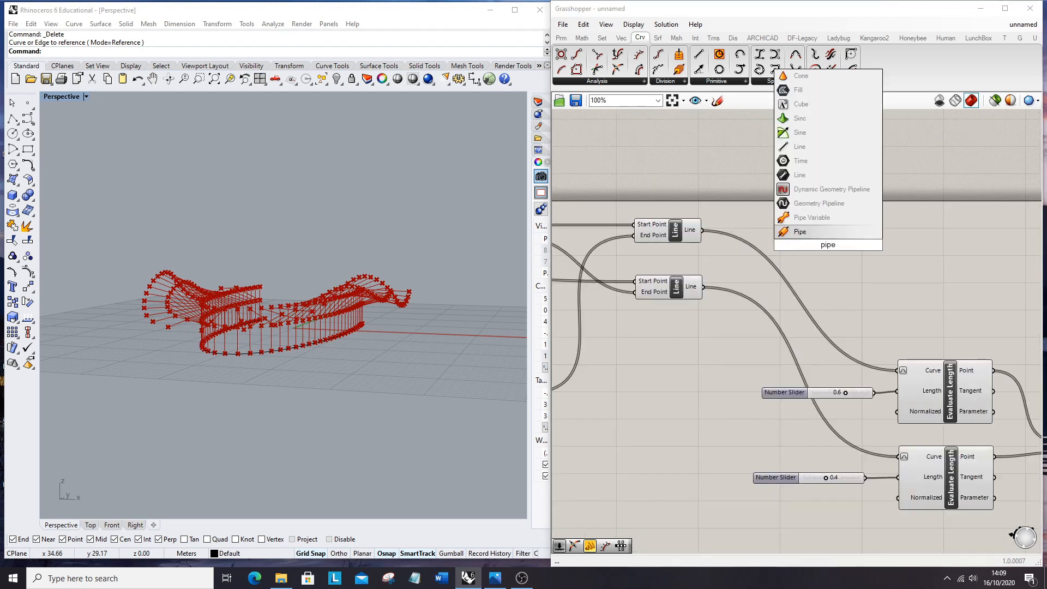
pyautogui.click(813, 230)
pyautogui.moveTo(807, 232); pyautogui.dragTo(884, 302)
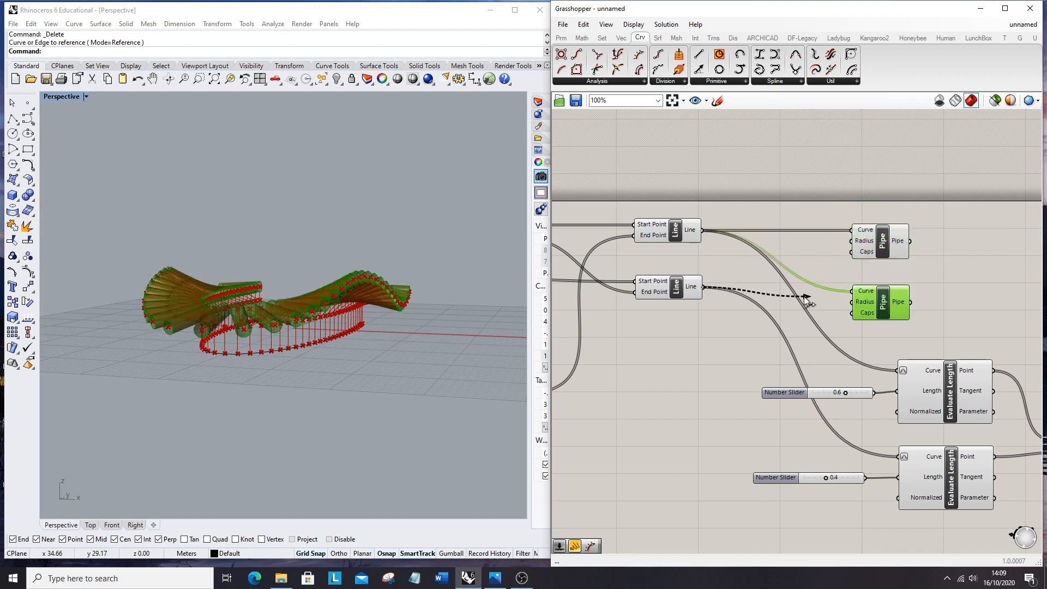
pyautogui.moveTo(853, 293); pyautogui.dragTo(854, 292)
# - Duplicate the Pipe beside the connecting Line and feed that Line into its Curve input
pyautogui.scroll(-6, 709, 191)
pyautogui.scroll(5, 764, 221)
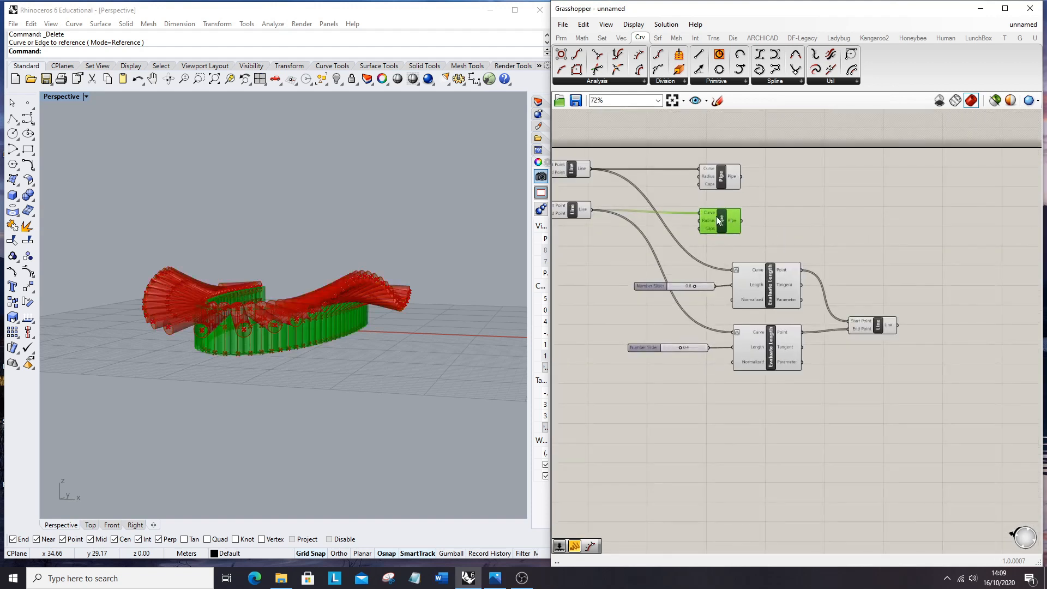
pyautogui.keyDown('alt'); pyautogui.moveTo(717, 220); pyautogui.dragTo(911, 260); pyautogui.keyUp('alt')
pyautogui.keyDown('alt'); pyautogui.moveTo(930, 301); pyautogui.dragTo(916, 355); pyautogui.keyUp('alt')
pyautogui.scroll(4, 934, 338)
pyautogui.moveTo(956, 361); pyautogui.dragTo(973, 316)
pyautogui.scroll(-5, 960, 321)
pyautogui.moveTo(346, 314)
pyautogui.mouseDown(button='right')
pyautogui.moveTo(380, 323)
pyautogui.moveTo(359, 312)
pyautogui.mouseUp(button='right')
# - Add a number slider from 0 to 0.30, connect it to the first Pipe's Radius and set it to 0.18
pyautogui.scroll(6, 740, 196)
pyautogui.doubleClick(883, 264)
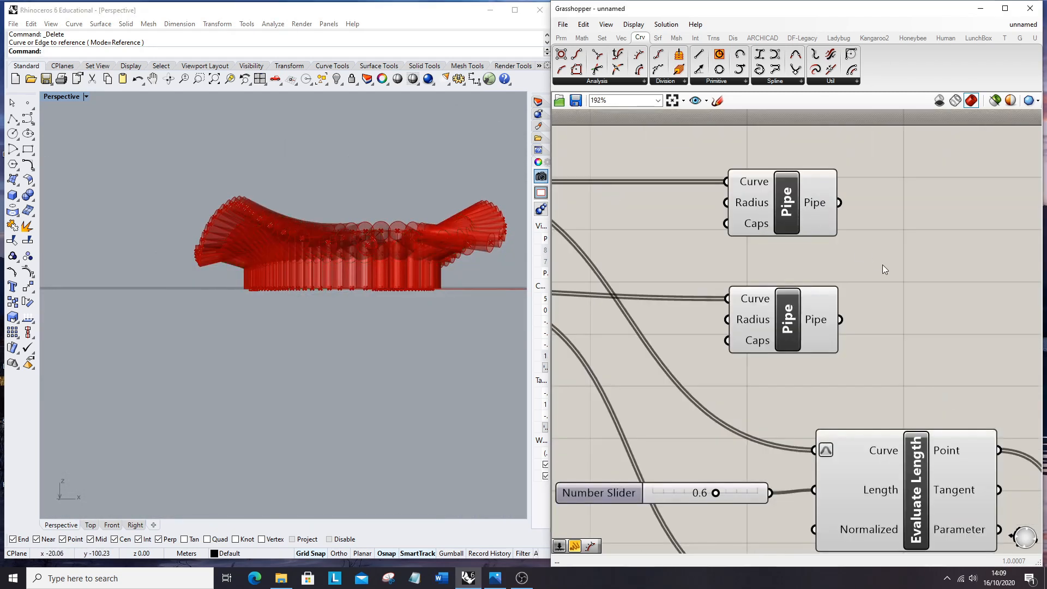
pyautogui.write('0')
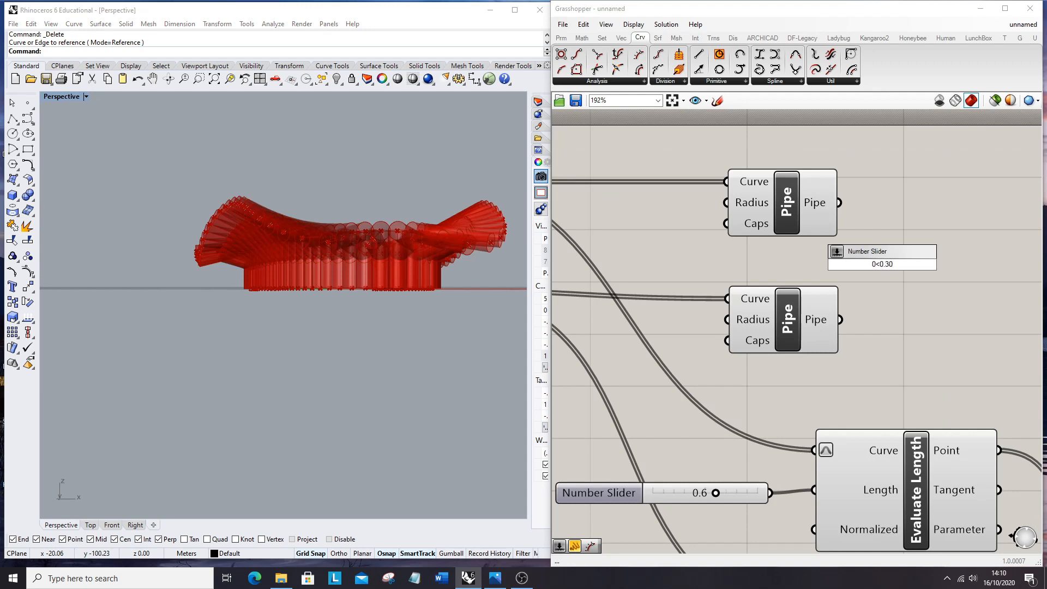
pyautogui.write('<0.30')
pyautogui.press('Return')
pyautogui.scroll(-2, 889, 264)
pyautogui.moveTo(888, 264); pyautogui.dragTo(716, 247)
pyautogui.scroll(1, 807, 234)
pyautogui.moveTo(847, 245); pyautogui.dragTo(863, 244)
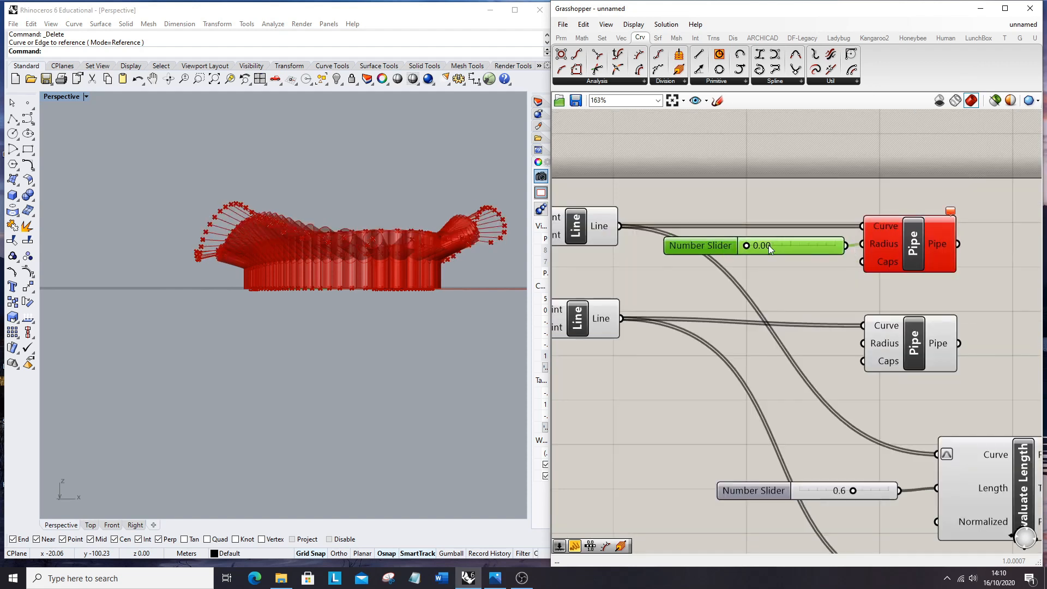
pyautogui.moveTo(751, 247); pyautogui.dragTo(799, 254)
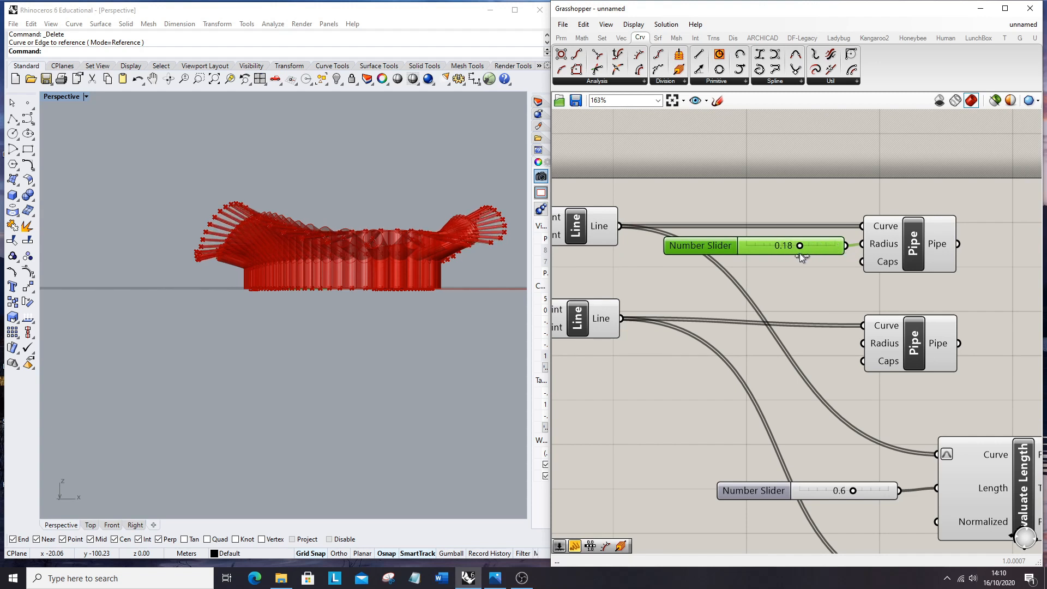
# - Duplicate the 0.18 radius slider for the second and third Pipes and connect each copy to the Radius input
pyautogui.keyDown('alt'); pyautogui.moveTo(696, 244); pyautogui.dragTo(696, 353); pyautogui.keyUp('alt')
pyautogui.moveTo(870, 344); pyautogui.dragTo(870, 343)
pyautogui.scroll(-4, 733, 299)
pyautogui.keyDown('alt'); pyautogui.moveTo(731, 325); pyautogui.dragTo(907, 469); pyautogui.keyUp('alt')
pyautogui.scroll(-1, 996, 477)
pyautogui.moveTo(996, 477); pyautogui.dragTo(823, 425, button='right')
pyautogui.scroll(5, 820, 423)
pyautogui.moveTo(742, 417); pyautogui.dragTo(903, 333)
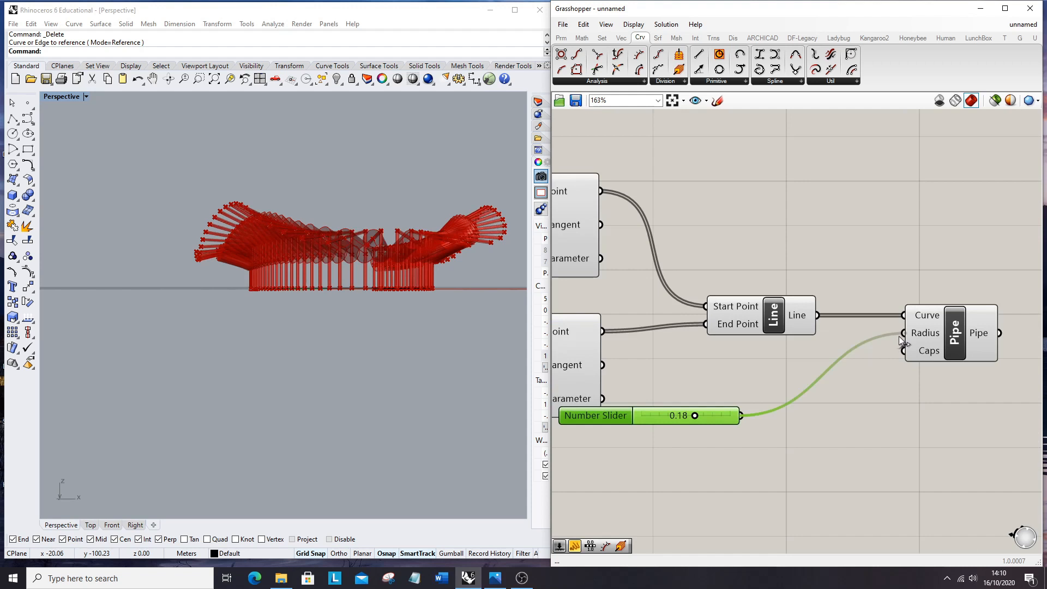
pyautogui.moveTo(631, 418); pyautogui.dragTo(764, 364)
pyautogui.moveTo(378, 295); pyautogui.dragTo(400, 312, button='right')
pyautogui.scroll(-7, 743, 245)
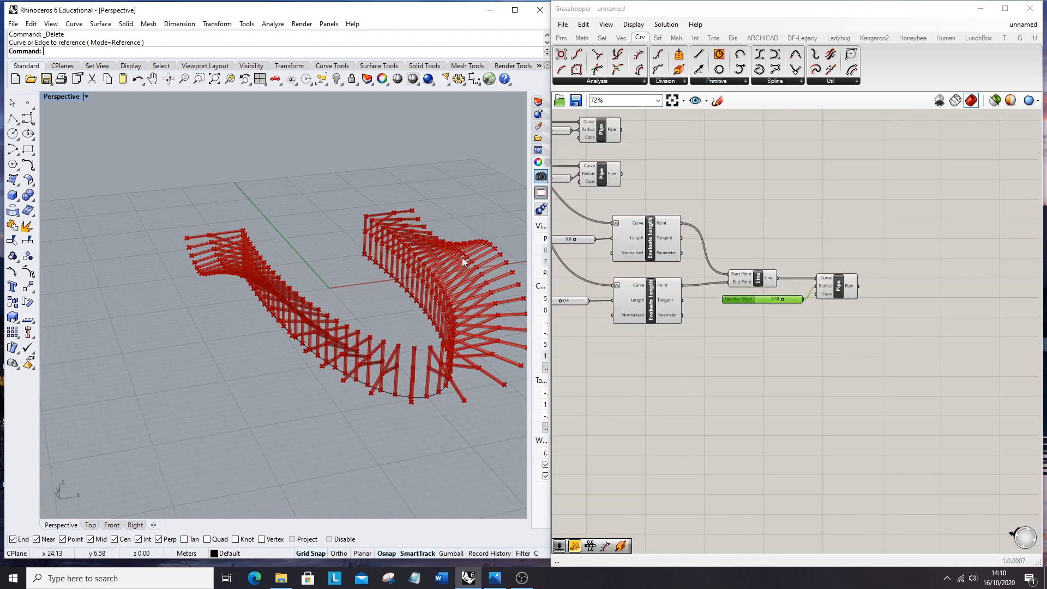
# - Set the first Pipe's radius to 0.10 and the second Pipe's radius to 0.20
pyautogui.scroll(5, 660, 188)
pyautogui.click(782, 252)
pyautogui.scroll(5, 709, 256)
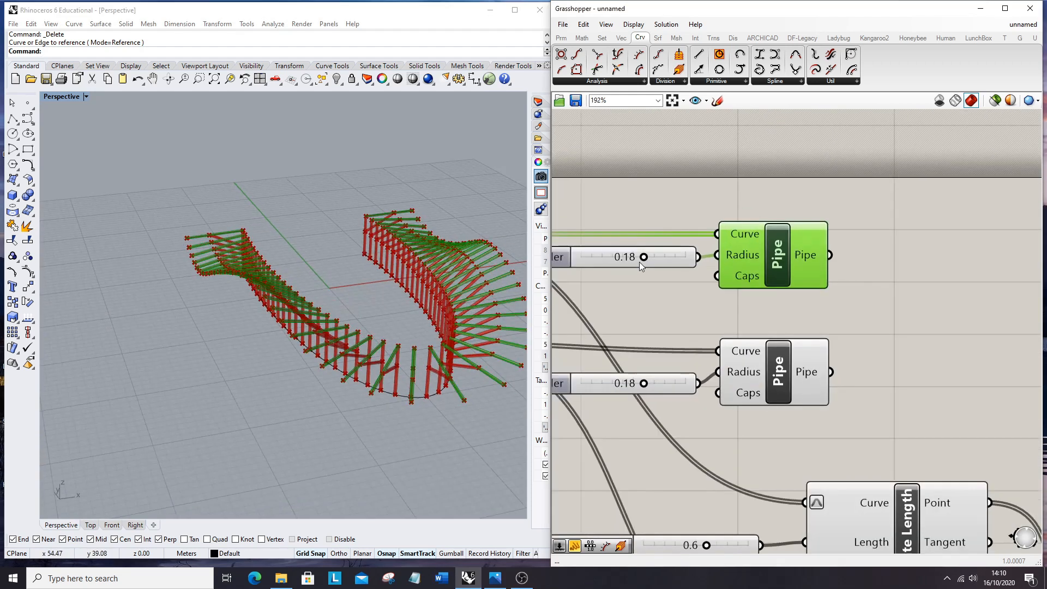
pyautogui.moveTo(676, 257); pyautogui.dragTo(639, 262)
pyautogui.click(870, 414)
pyautogui.scroll(2, 693, 440)
pyautogui.moveTo(686, 430)
pyautogui.mouseDown()
pyautogui.moveTo(717, 431)
pyautogui.moveTo(698, 435)
pyautogui.mouseUp()
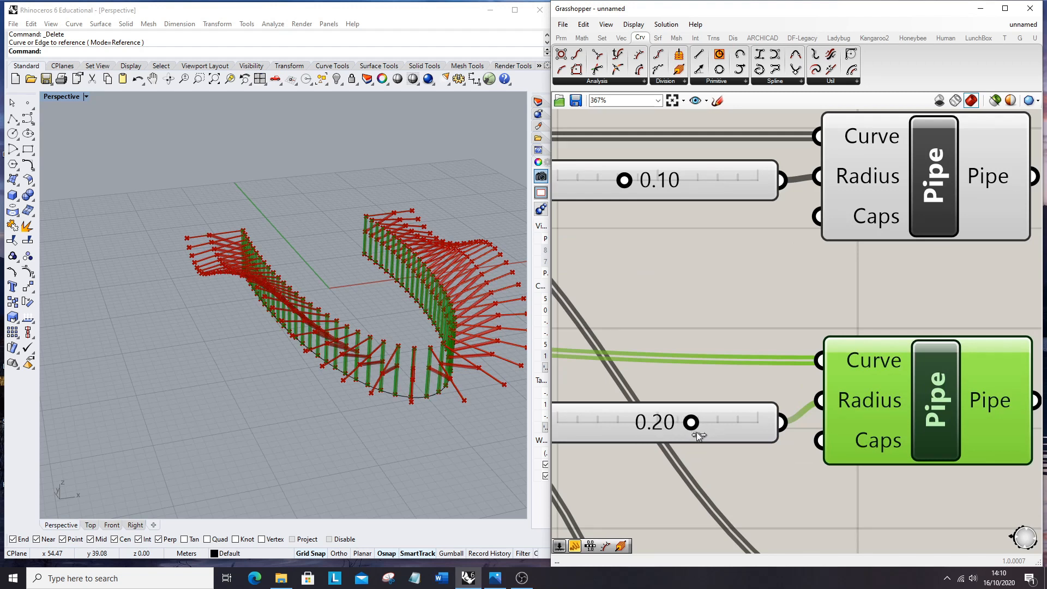
pyautogui.scroll(-3, 856, 436)
pyautogui.moveTo(731, 345); pyautogui.dragTo(729, 334)
# - Add an integer number slider starting at 0, set it to 2 and connect it to the Caps inputs of all three Pipes
pyautogui.doubleClick(680, 416)
pyautogui.write('0<')
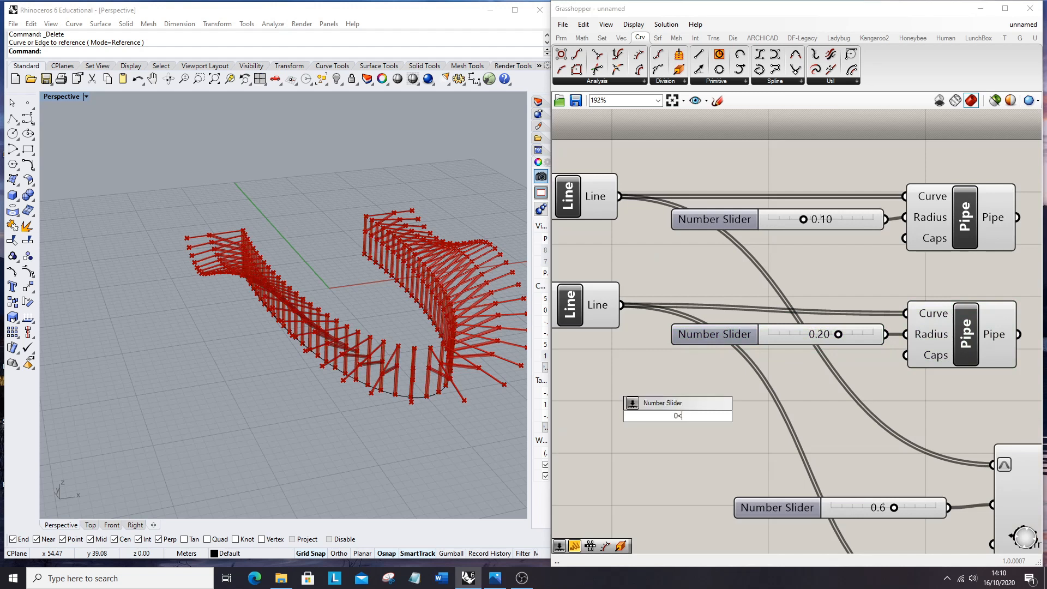
pyautogui.press('Return')
pyautogui.moveTo(786, 416); pyautogui.dragTo(905, 355)
pyautogui.moveTo(672, 417); pyautogui.dragTo(785, 428)
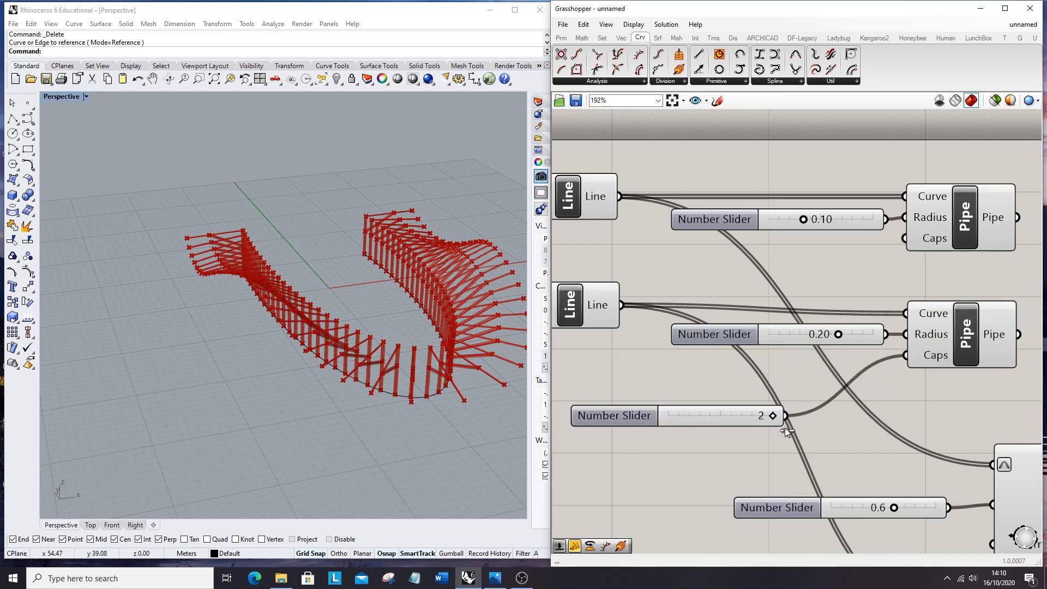
pyautogui.moveTo(939, 357)
pyautogui.moveTo(845, 400); pyautogui.dragTo(903, 240)
pyautogui.scroll(-5, 657, 270)
pyautogui.scroll(4, 712, 322)
pyautogui.moveTo(675, 305); pyautogui.dragTo(970, 377)
pyautogui.scroll(-2, 807, 388)
pyautogui.click(807, 388)
pyautogui.moveTo(308, 394); pyautogui.dragTo(332, 349, button='right')
# - Move the first two Pipes with their radius sliders farther along and place the Caps slider just above the upper Evaluate Length
pyautogui.scroll(-2, 633, 279)
pyautogui.scroll(1, 737, 360)
pyautogui.moveTo(770, 327); pyautogui.dragTo(682, 224)
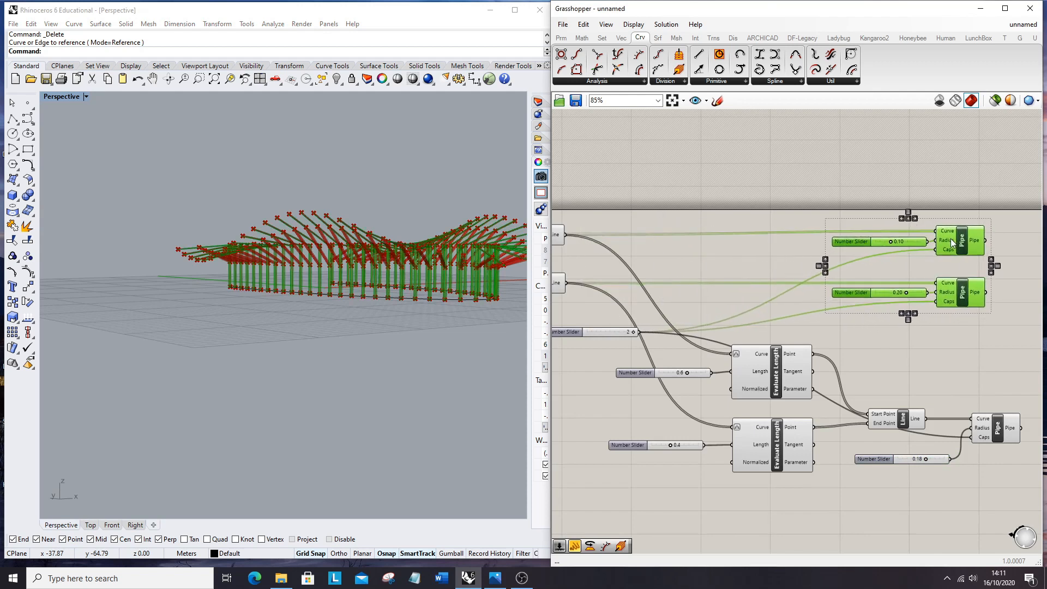
pyautogui.click(879, 347)
pyautogui.moveTo(879, 347); pyautogui.dragTo(1022, 306, button='right')
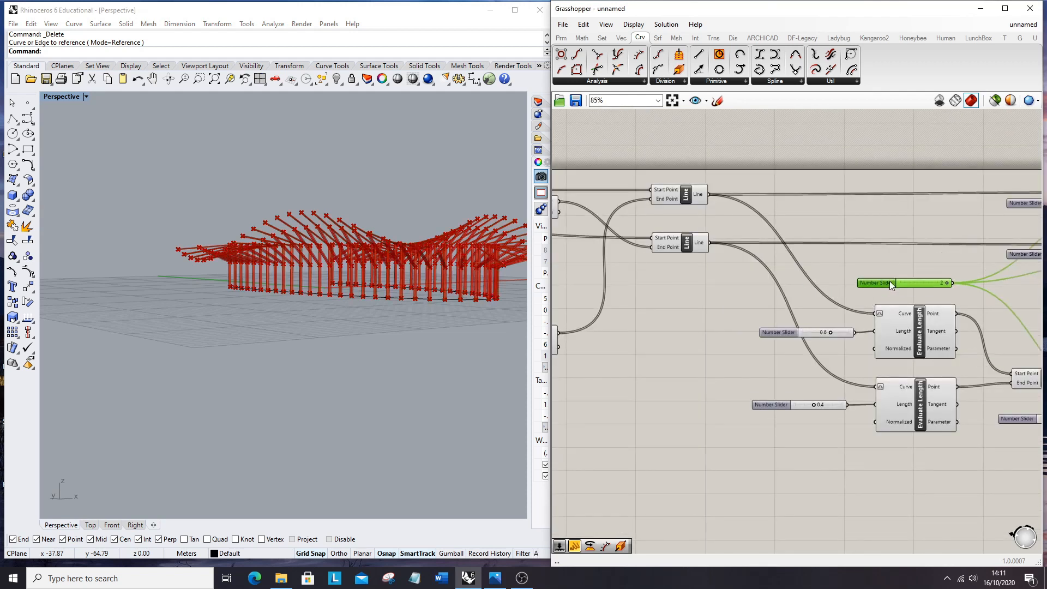
pyautogui.moveTo(1006, 263); pyautogui.dragTo(717, 276, button='right')
pyautogui.scroll(3, 716, 276)
pyautogui.scroll(-2, 717, 276)
pyautogui.moveTo(822, 322); pyautogui.dragTo(770, 316, button='right')
pyautogui.scroll(3, 731, 401)
# - Set the third Pipe's radius slider to 0.10
pyautogui.moveTo(382, 306); pyautogui.dragTo(360, 365, button='right')
pyautogui.scroll(4, 430, 357)
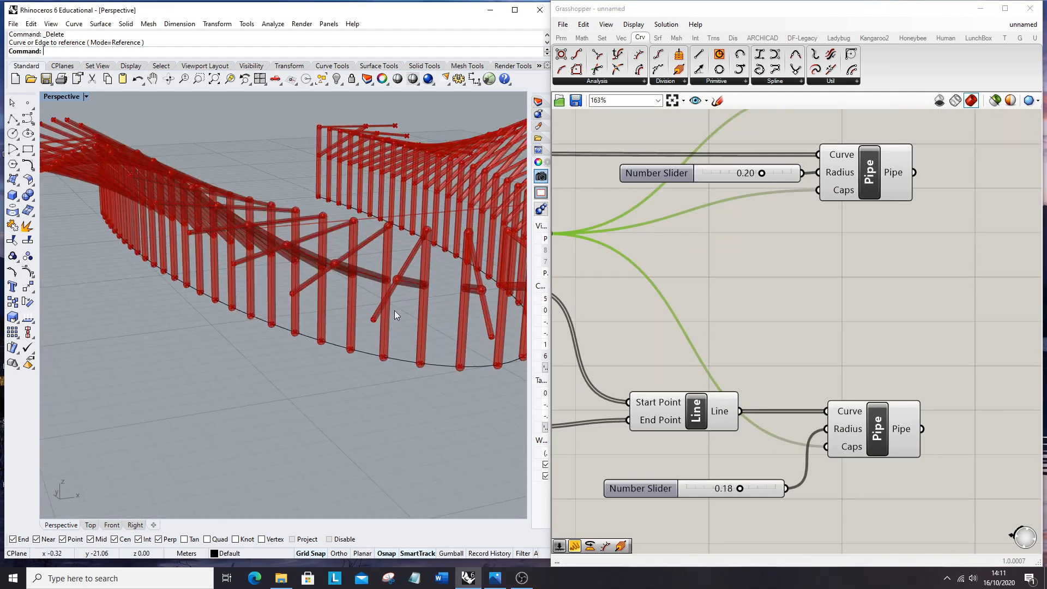
pyautogui.moveTo(712, 489); pyautogui.dragTo(708, 489)
pyautogui.moveTo(388, 390)
pyautogui.mouseDown(button='right')
pyautogui.moveTo(349, 383)
pyautogui.moveTo(371, 388)
pyautogui.mouseUp(button='right')
pyautogui.moveTo(708, 489); pyautogui.dragTo(716, 488)
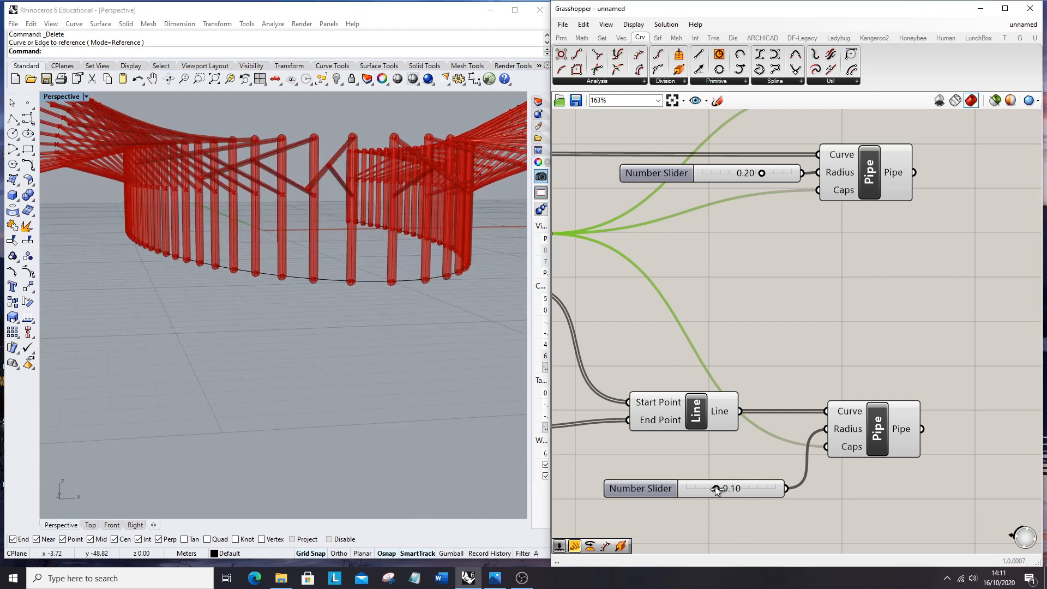
pyautogui.moveTo(318, 322); pyautogui.dragTo(469, 349, button='right')
pyautogui.scroll(-5, 827, 337)
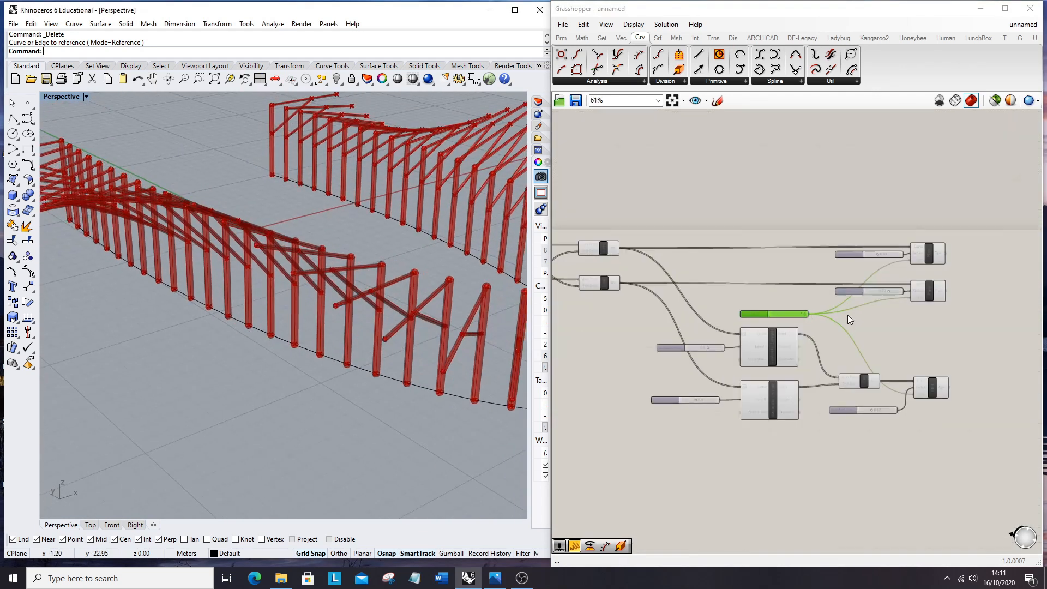
# - Select the components that precede the Pipes and turn off their preview, leaving only the three Pipes displayed
pyautogui.click(925, 291)
pyautogui.click(926, 254)
pyautogui.scroll(-5, 932, 339)
pyautogui.moveTo(904, 391); pyautogui.dragTo(553, 265)
pyautogui.middleClick(674, 213)
pyautogui.click(700, 231)
pyautogui.click(728, 242)
pyautogui.scroll(-3, 728, 242)
# - Delete the remaining curve in the Rhino viewport
pyautogui.moveTo(415, 271); pyautogui.dragTo(420, 322, button='right')
pyautogui.scroll(-7, 329, 300)
pyautogui.scroll(5, 404, 289)
pyautogui.click(339, 326)
pyautogui.press('Delete')
pyautogui.moveTo(339, 326); pyautogui.dragTo(403, 313, button='right')
# - Adjust the Graph Mapper's sine curve by repositioning its handles, leaving the upper handle at the top of the graph
pyautogui.scroll(-1, 838, 304)
pyautogui.scroll(8, 810, 302)
pyautogui.moveTo(349, 284); pyautogui.dragTo(332, 254, button='right')
pyautogui.scroll(4, 847, 332)
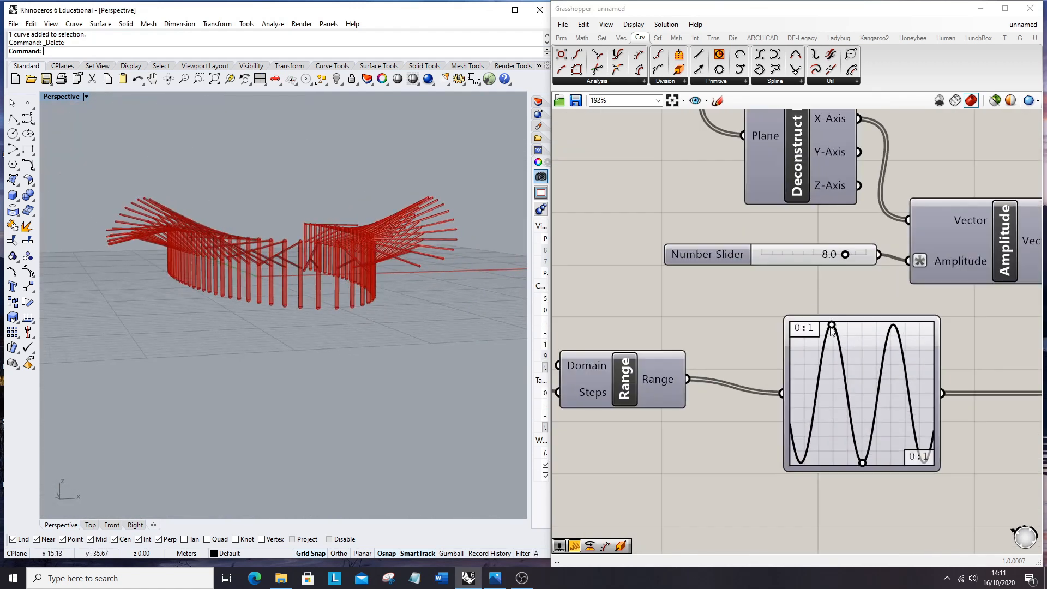
pyautogui.moveTo(826, 363); pyautogui.dragTo(851, 357)
pyautogui.moveTo(284, 358); pyautogui.dragTo(359, 360, button='right')
pyautogui.scroll(4, 846, 361)
pyautogui.moveTo(861, 355); pyautogui.dragTo(818, 349)
pyautogui.moveTo(816, 307); pyautogui.dragTo(825, 295)
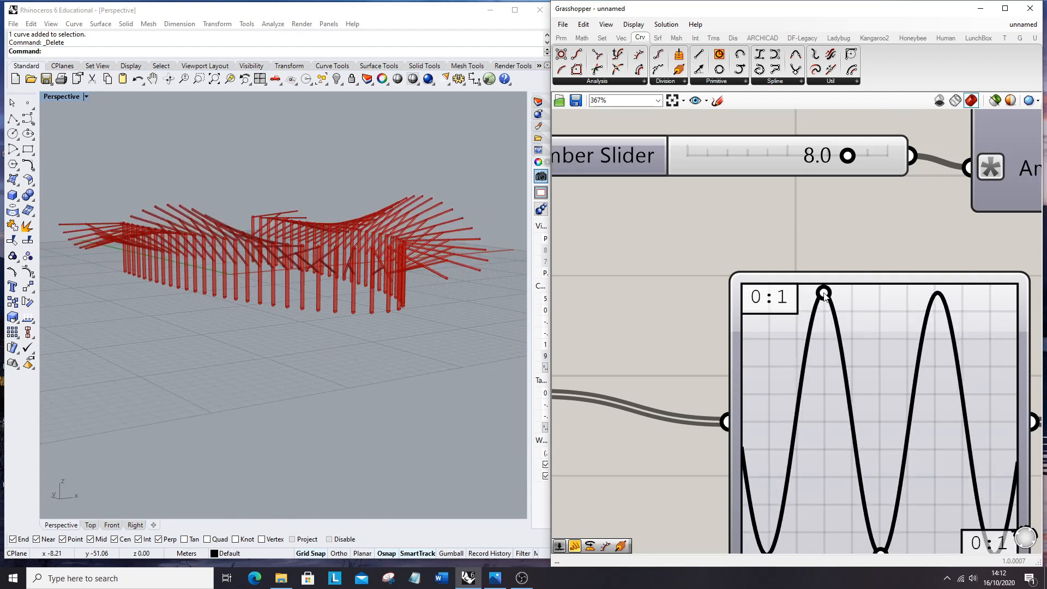
# - Examine the piped structure from several angles and check which members each of the three Pipe components produces
pyautogui.moveTo(335, 297); pyautogui.dragTo(240, 303, button='right')
pyautogui.scroll(-5, 781, 348)
pyautogui.scroll(-9, 599, 319)
pyautogui.scroll(5, 807, 306)
pyautogui.scroll(-5, 816, 306)
pyautogui.scroll(8, 886, 277)
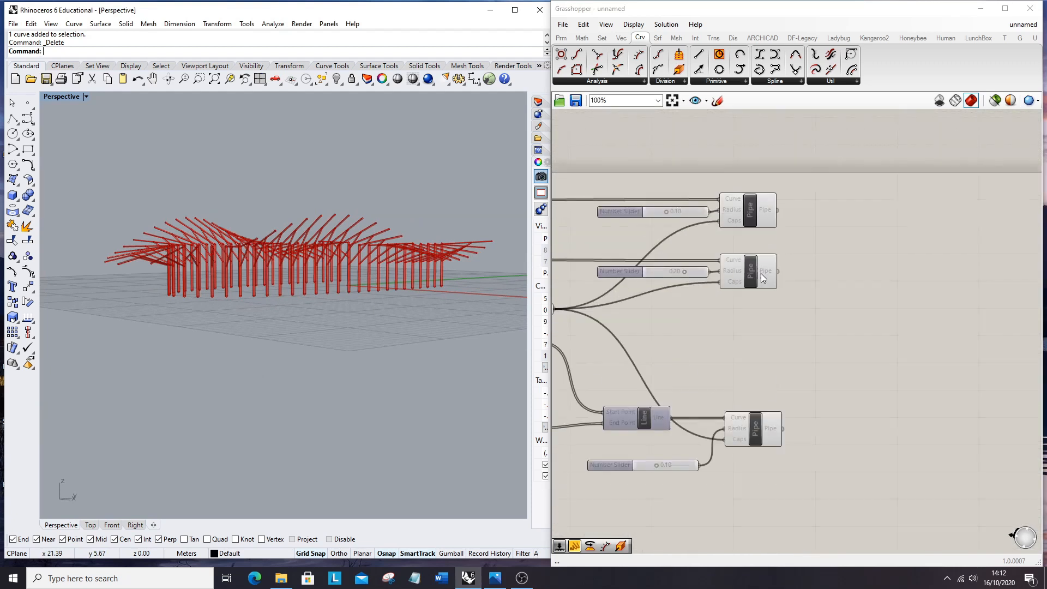
pyautogui.click(753, 270)
pyautogui.click(747, 205)
pyautogui.click(741, 447)
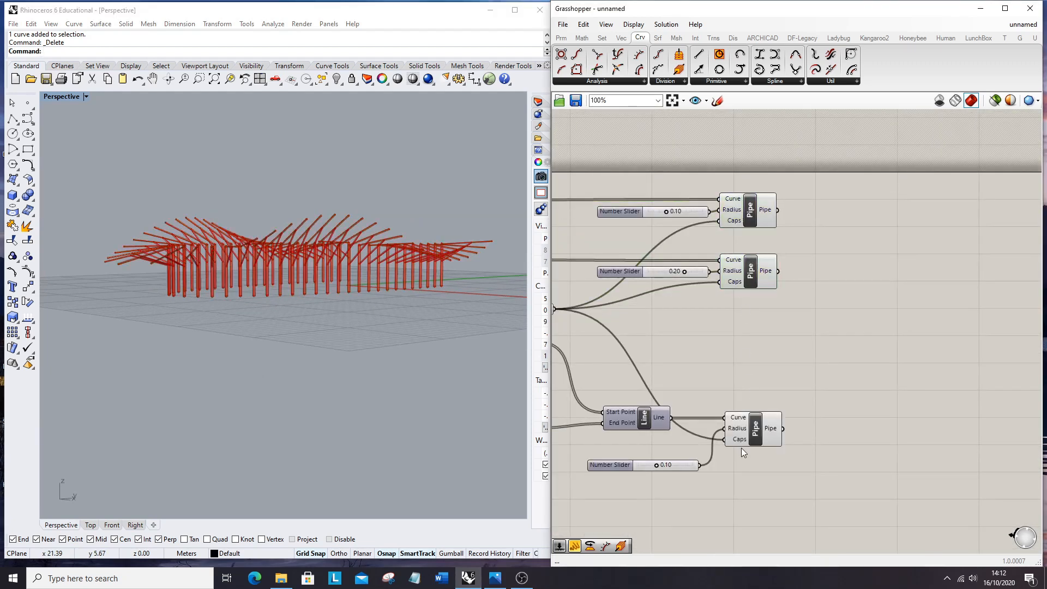
pyautogui.click(734, 432)
pyautogui.click(766, 351)
pyautogui.moveTo(237, 307); pyautogui.dragTo(398, 307, button='right')
pyautogui.scroll(-5, 728, 280)
pyautogui.scroll(5, 708, 275)
# - Try the lower Evaluate Length's slider at 1.0 and the upper one at 0.3
pyautogui.scroll(-4, 831, 219)
pyautogui.scroll(7, 613, 267)
pyautogui.scroll(5, 399, 307)
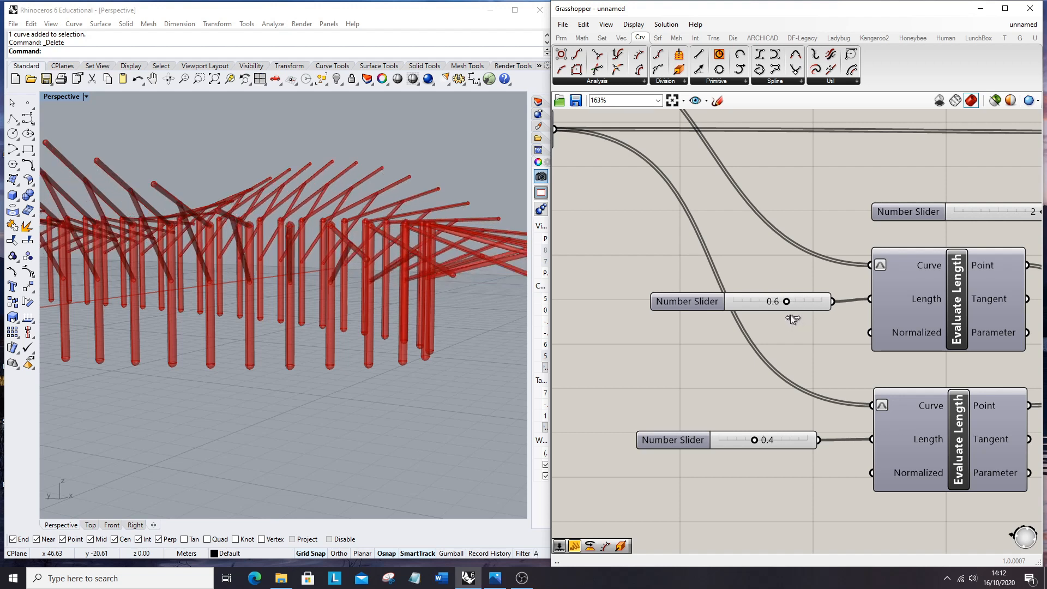
pyautogui.moveTo(754, 441); pyautogui.dragTo(814, 444)
pyautogui.moveTo(268, 366); pyautogui.dragTo(203, 358, button='right')
pyautogui.moveTo(772, 305); pyautogui.dragTo(759, 301)
pyautogui.moveTo(349, 320); pyautogui.dragTo(385, 303, button='right')
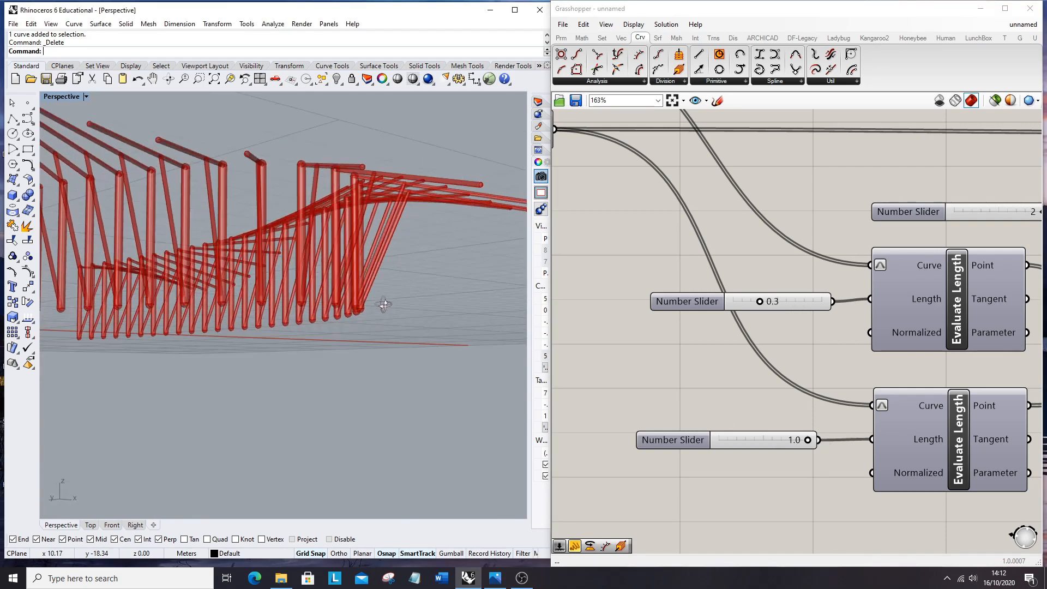
# - Set the lower Evaluate Length's slider to 0.5 and try the upper one at 0.5, 0.7 and a lower value
pyautogui.moveTo(763, 305); pyautogui.dragTo(780, 304)
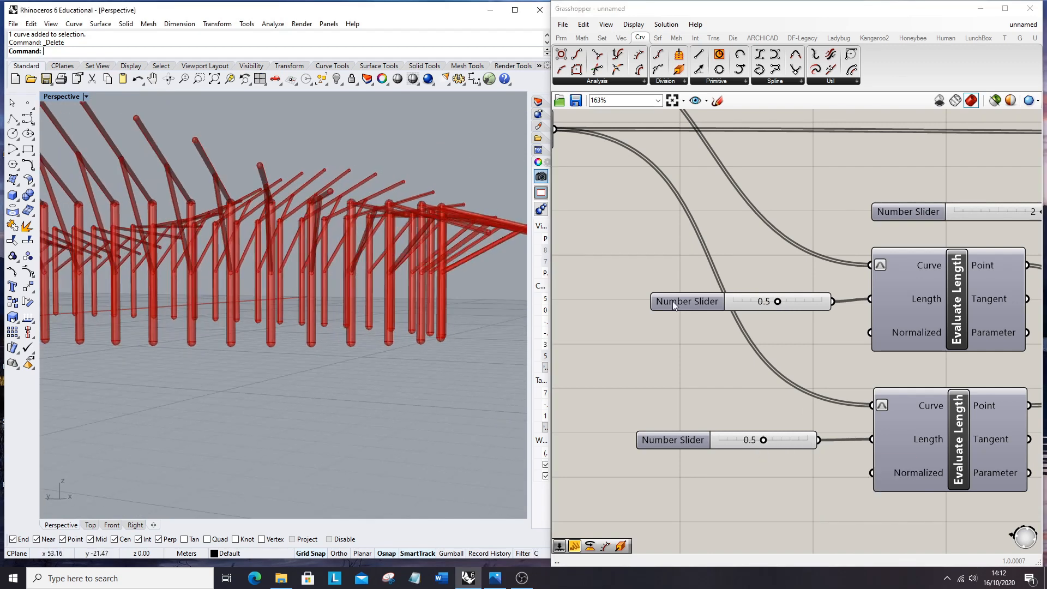
pyautogui.moveTo(782, 302); pyautogui.dragTo(795, 305)
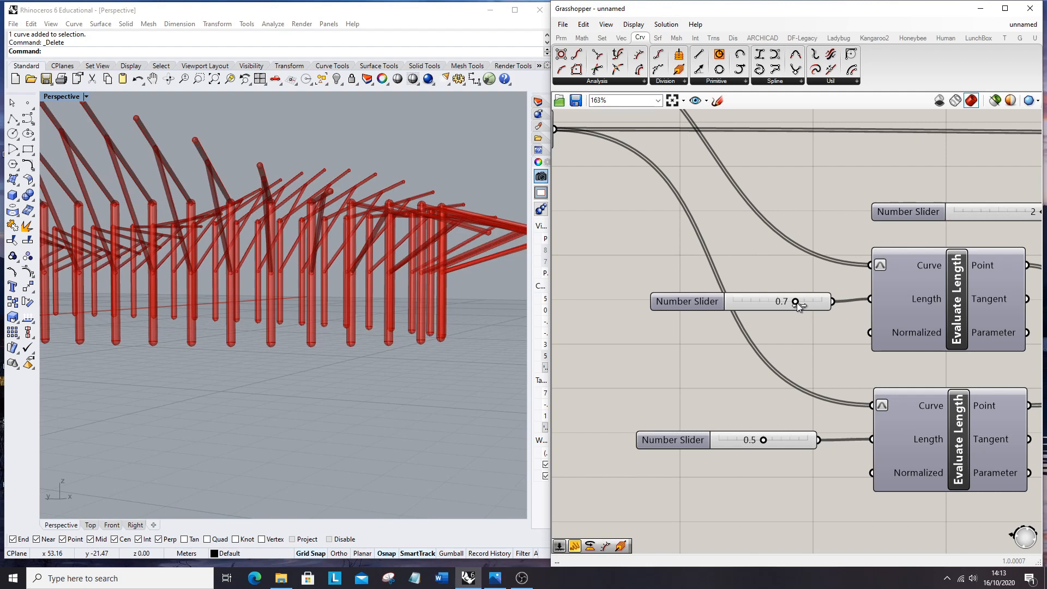
pyautogui.moveTo(234, 304); pyautogui.dragTo(382, 253, button='right')
pyautogui.moveTo(795, 301); pyautogui.dragTo(736, 306)
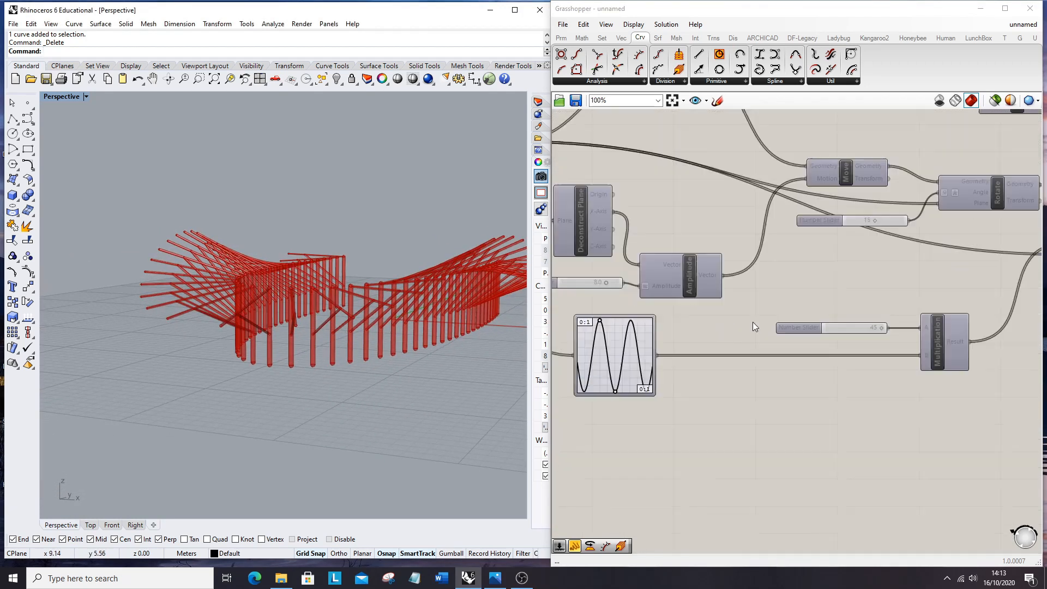
# - Reshape the Graph Mapper's sine curve by repositioning its handles, checking the slanted members from different angles
pyautogui.scroll(5, 753, 323)
pyautogui.moveTo(819, 356); pyautogui.dragTo(809, 282)
pyautogui.scroll(-7, 409, 270)
pyautogui.moveTo(414, 271); pyautogui.dragTo(426, 233, button='right')
pyautogui.scroll(2, 821, 283)
pyautogui.moveTo(794, 276); pyautogui.dragTo(828, 269)
pyautogui.moveTo(369, 338); pyautogui.dragTo(409, 346, button='right')
pyautogui.scroll(-5, 701, 334)
# - Bake each of the three Pipe components into Rhino with the default bake attributes
pyautogui.rightClick(873, 291)
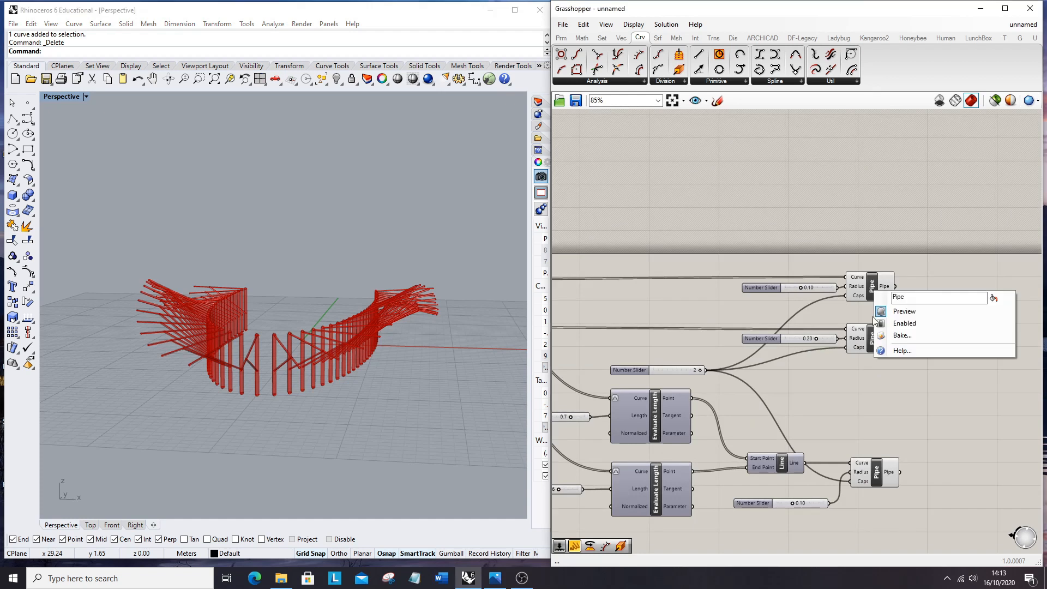
pyautogui.click(900, 336)
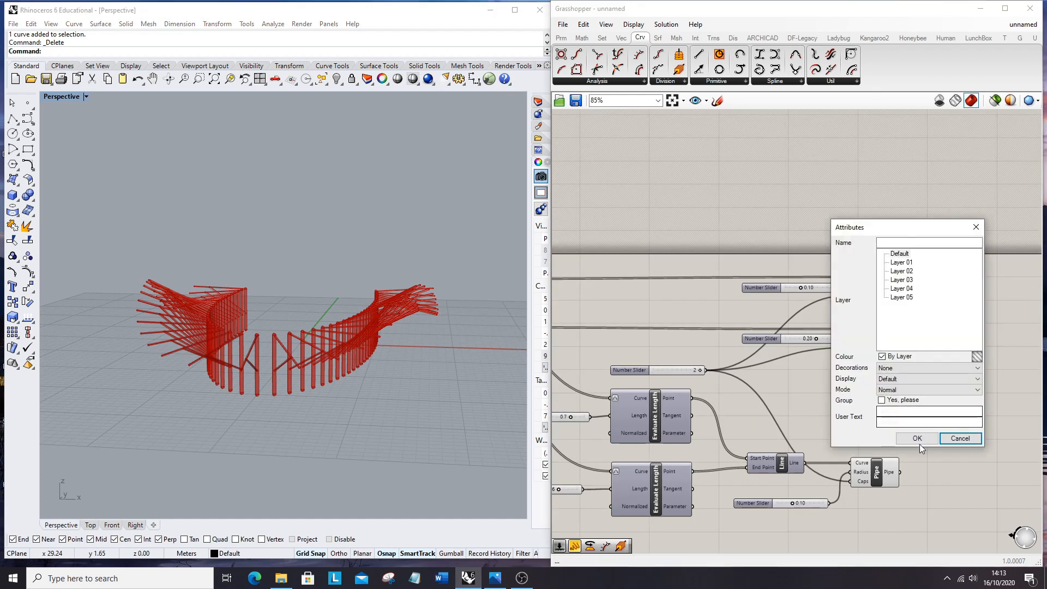
pyautogui.click(920, 444)
pyautogui.rightClick(864, 339)
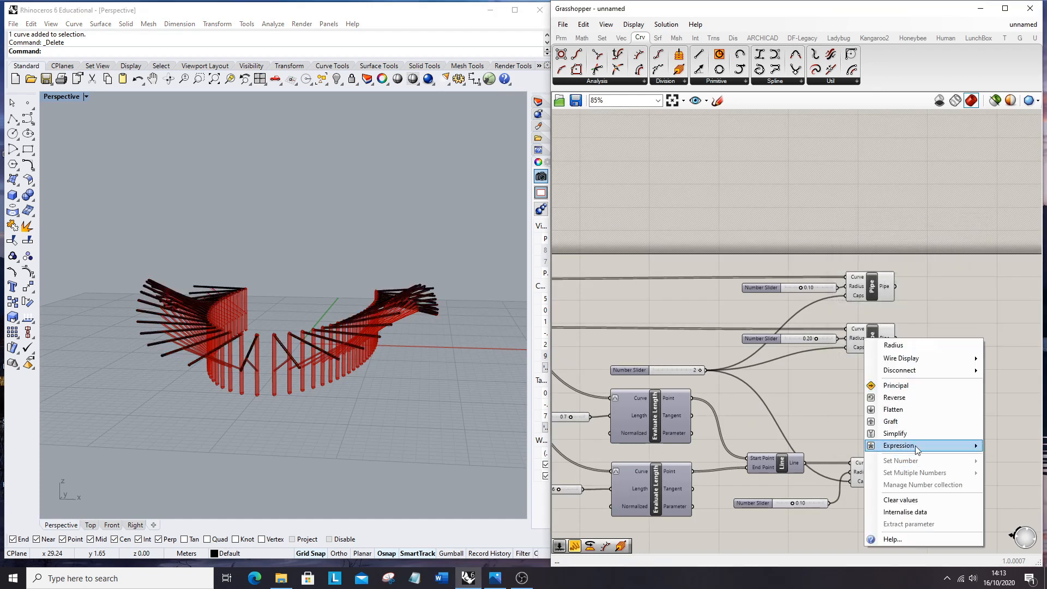
pyautogui.rightClick(873, 337)
pyautogui.click(900, 372)
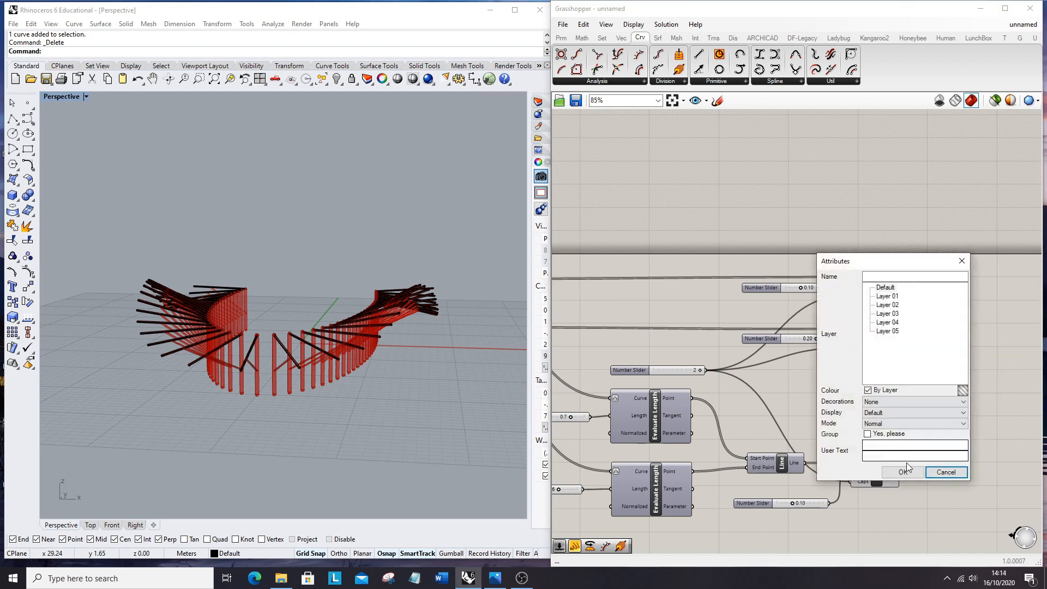
pyautogui.click(905, 468)
pyautogui.click(901, 511)
pyautogui.click(903, 552)
# - Turn off the Grasshopper preview of the three Pipe components and the brace Line component
pyautogui.moveTo(338, 376); pyautogui.dragTo(479, 403, button='right')
pyautogui.scroll(-3, 873, 277)
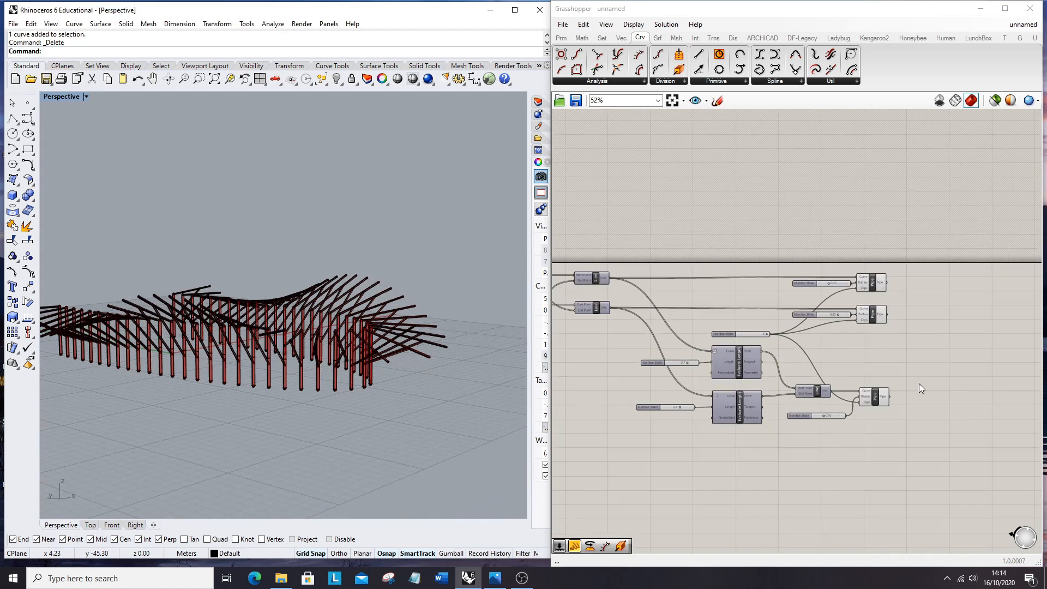
pyautogui.moveTo(927, 454); pyautogui.dragTo(800, 199)
pyautogui.click(838, 218)
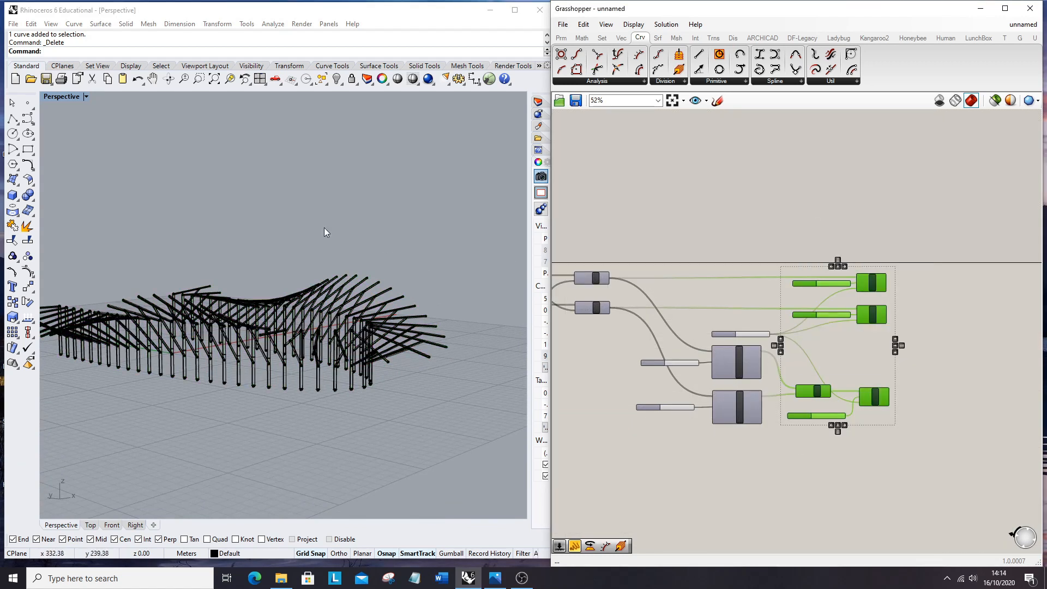
# - Set Rhino's Perspective viewport to the Rendered display mode and inspect the baked structure from several angles
pyautogui.click(52, 24)
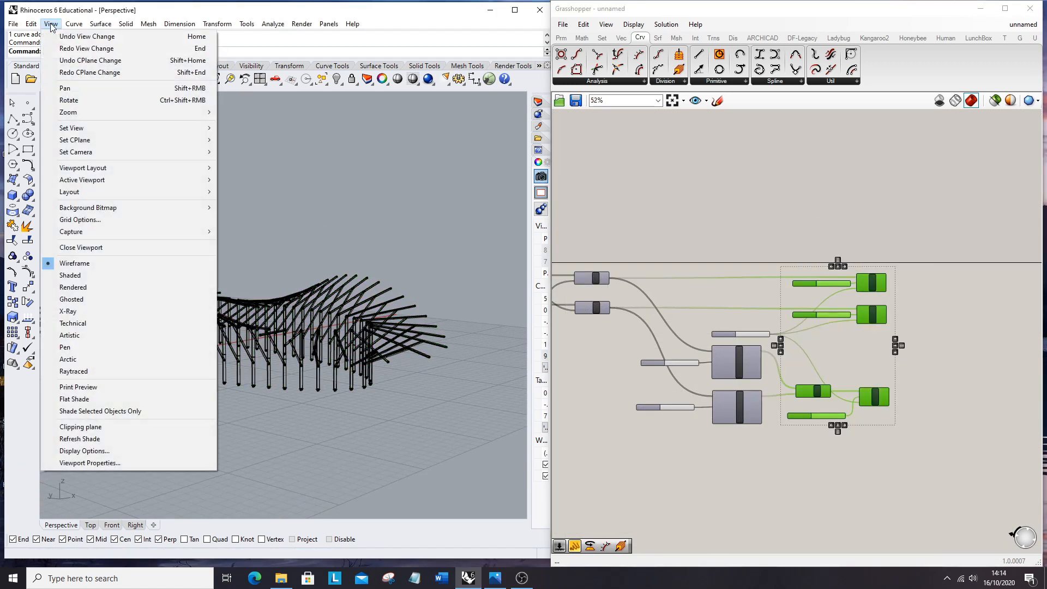
pyautogui.click(51, 291)
pyautogui.moveTo(278, 354); pyautogui.dragTo(285, 334, button='right')
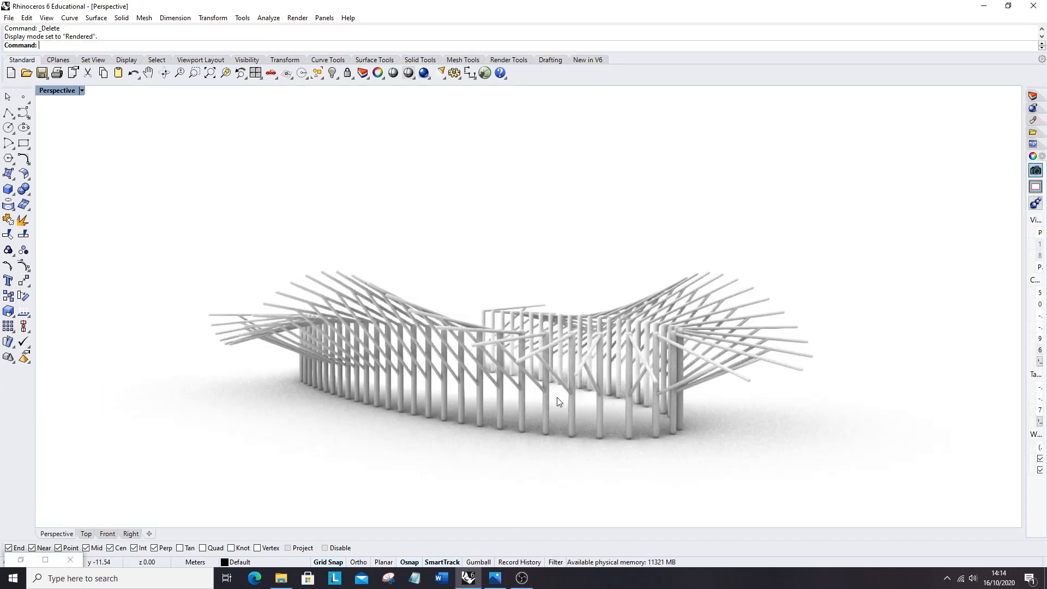
pyautogui.moveTo(627, 328); pyautogui.dragTo(608, 348, button='right')
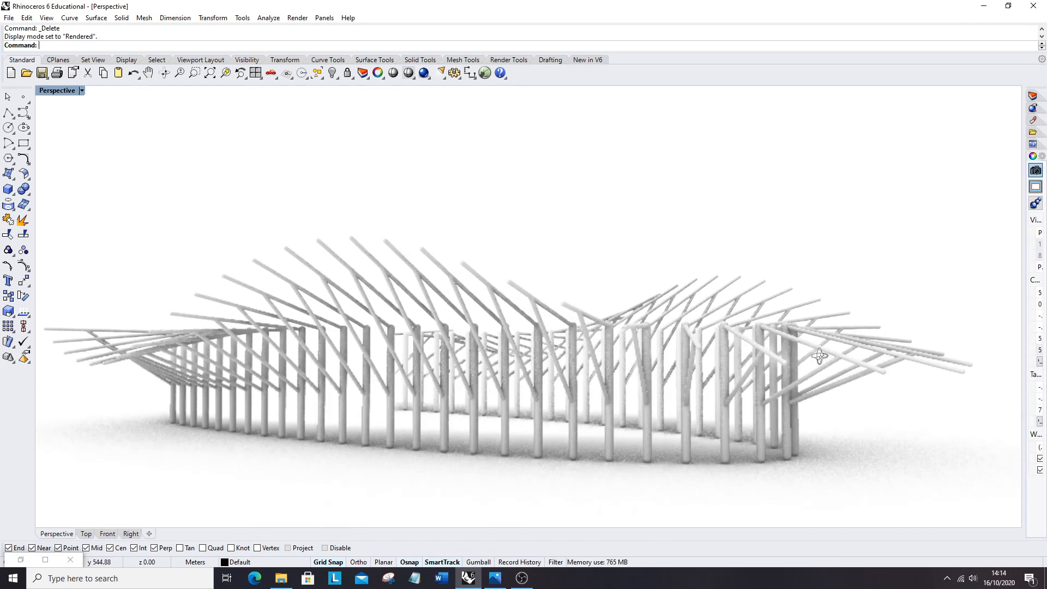